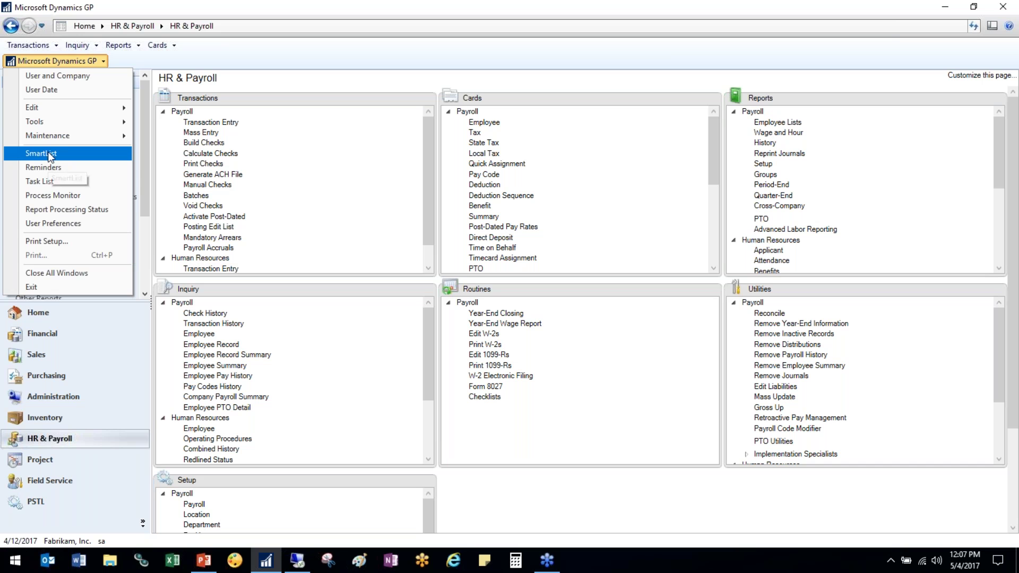
Open SmartList and display the default Employee Summary list in the Payroll folder.
{"action": "left_click", "coordinate": [49, 154]}
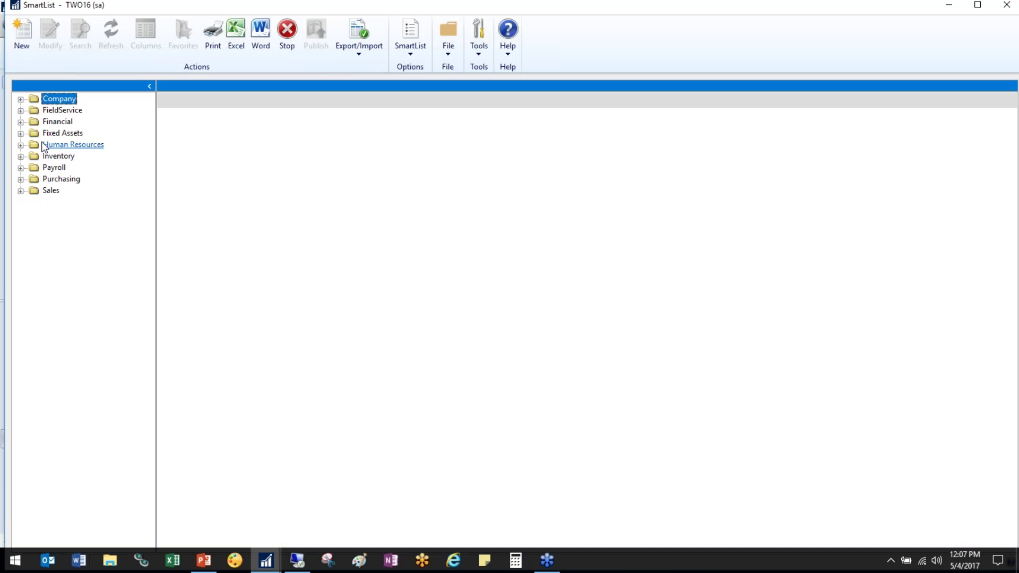
{"action": "left_click", "coordinate": [21, 168]}
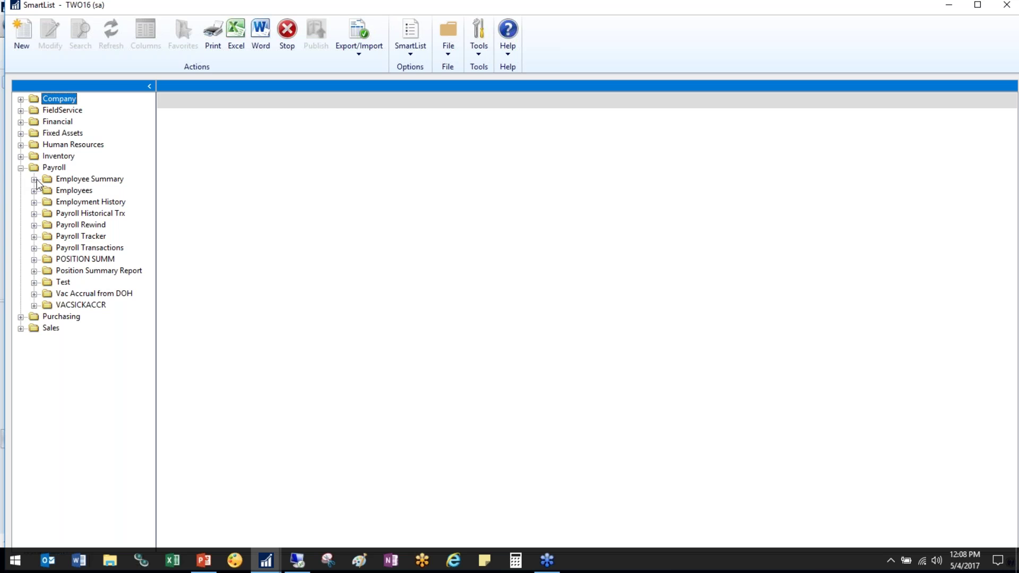
{"action": "left_click", "coordinate": [34, 179]}
{"action": "left_click", "coordinate": [59, 191]}
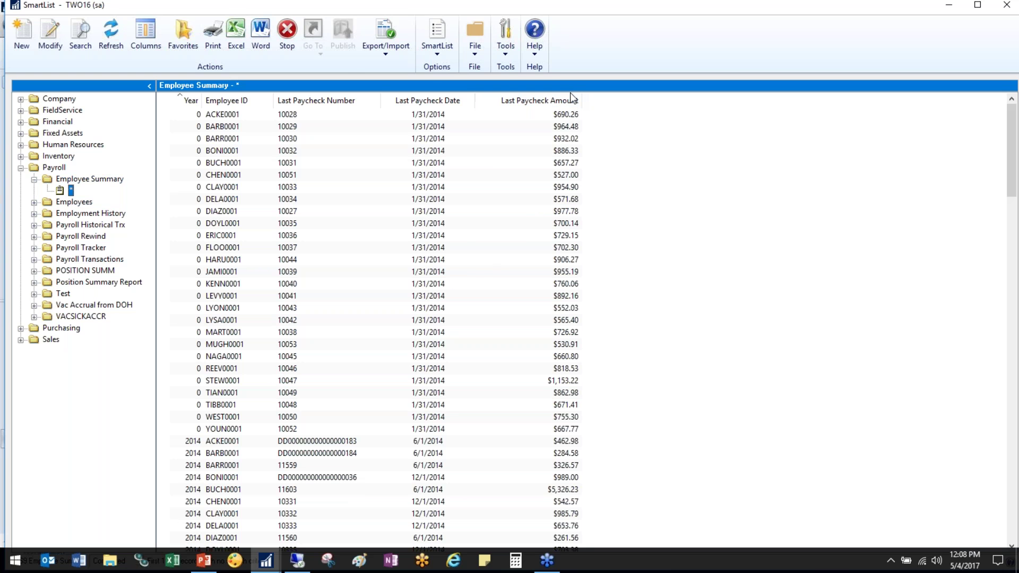
Select the January, February and March Gross Wages fields as additional columns for the Employee Summary list.
{"action": "left_click", "coordinate": [143, 48]}
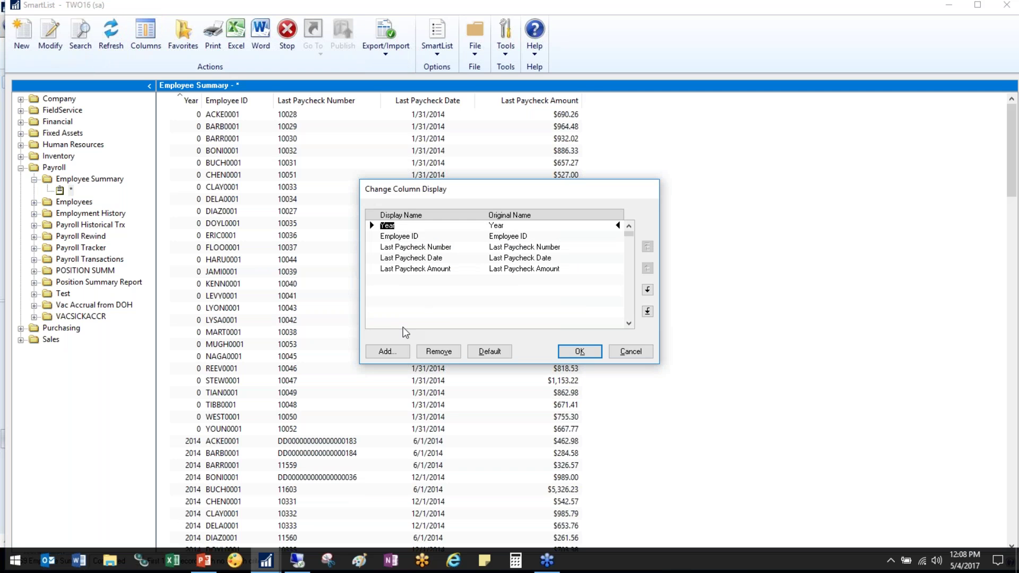
{"action": "left_click", "coordinate": [395, 352]}
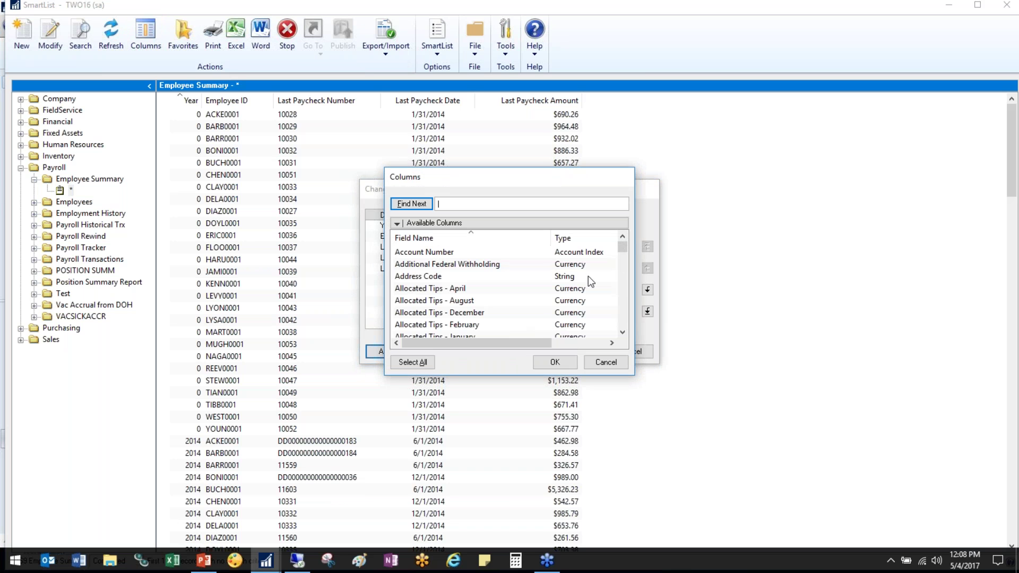
{"action": "left_click", "coordinate": [623, 333]}
{"action": "left_click", "coordinate": [623, 334]}
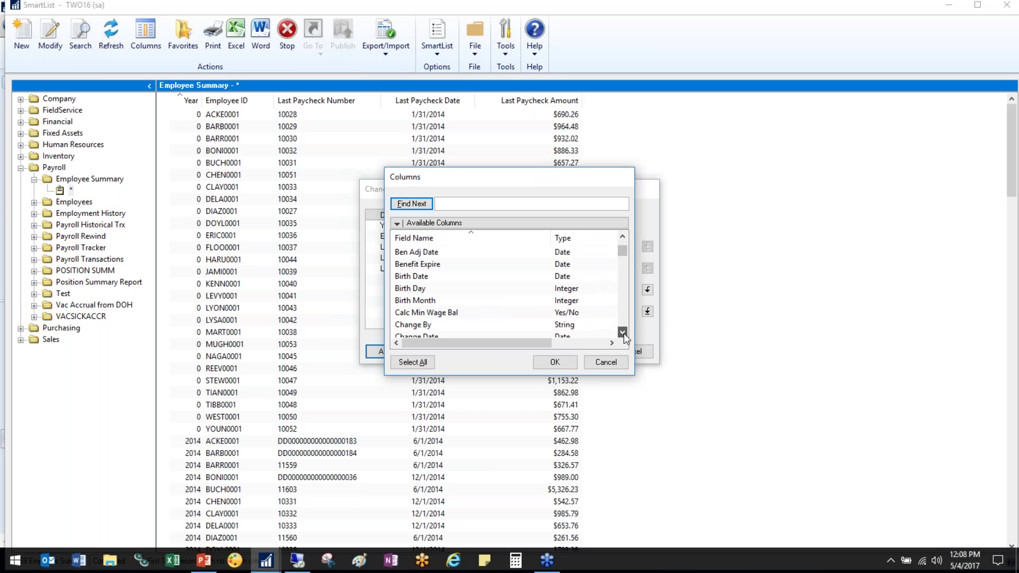
{"action": "left_click", "coordinate": [623, 333]}
{"action": "left_click", "coordinate": [623, 333]}
{"action": "left_click", "coordinate": [623, 333]}
{"action": "left_click_drag", "start_coordinate": [627, 257], "coordinate": [625, 290]}
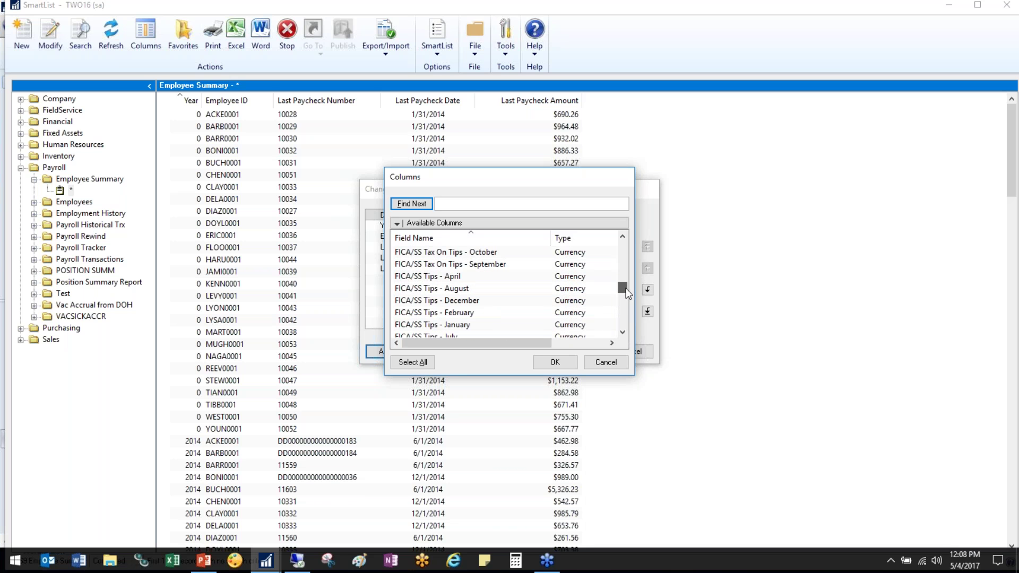
{"action": "left_click_drag", "start_coordinate": [625, 288], "coordinate": [626, 293]}
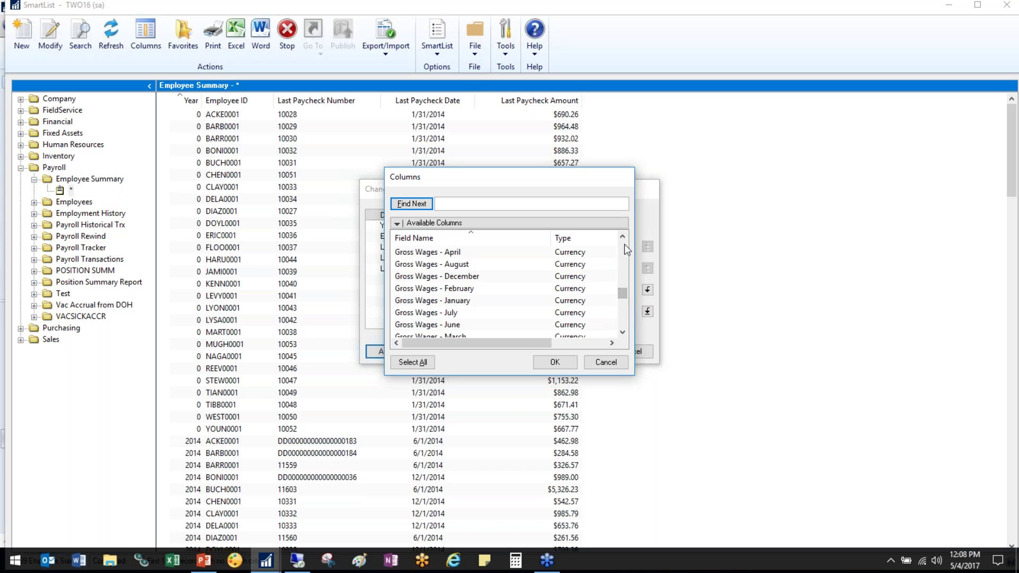
{"action": "left_click", "coordinate": [459, 301]}
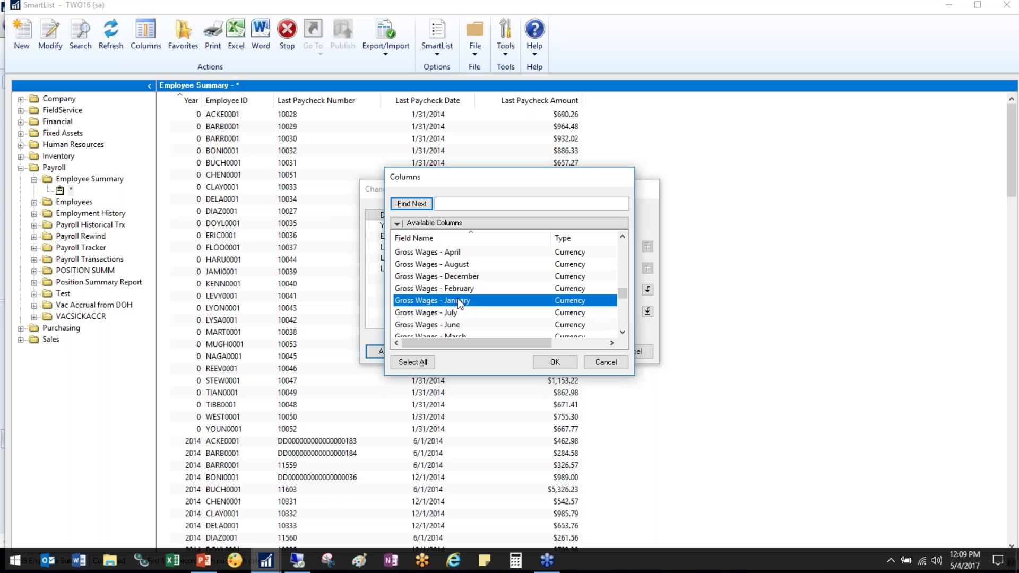
{"action": "left_click", "coordinate": [623, 237]}
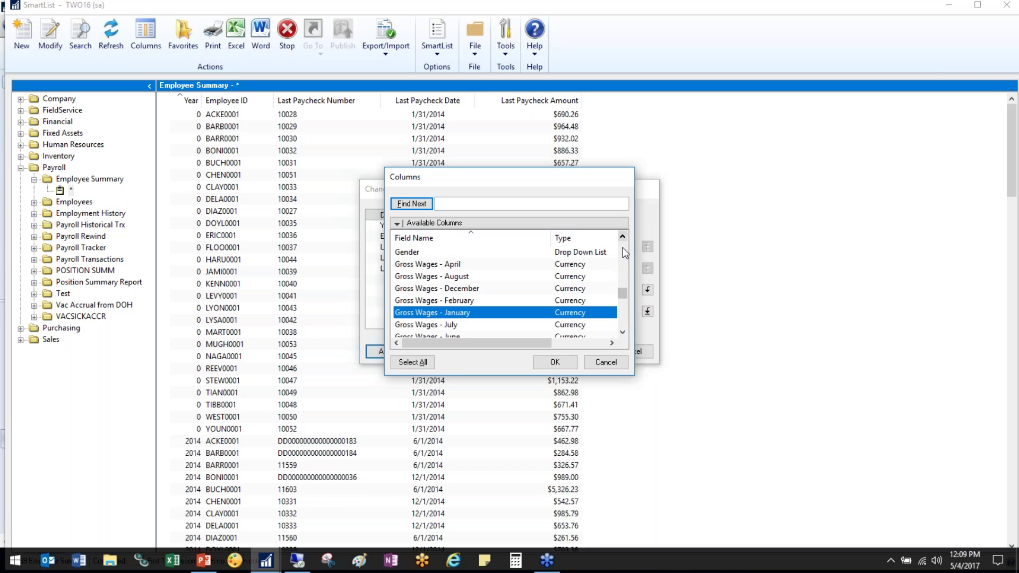
{"action": "left_click", "coordinate": [453, 304], "text": "ctrl"}
{"action": "left_click", "coordinate": [623, 333]}
{"action": "left_click", "coordinate": [623, 332]}
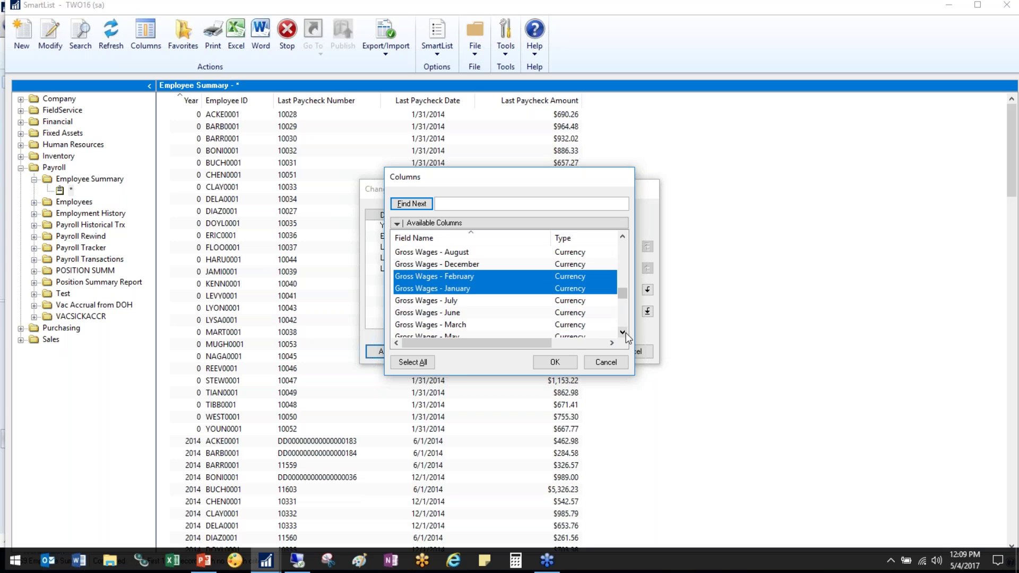
{"action": "left_click", "coordinate": [462, 324], "text": "ctrl"}
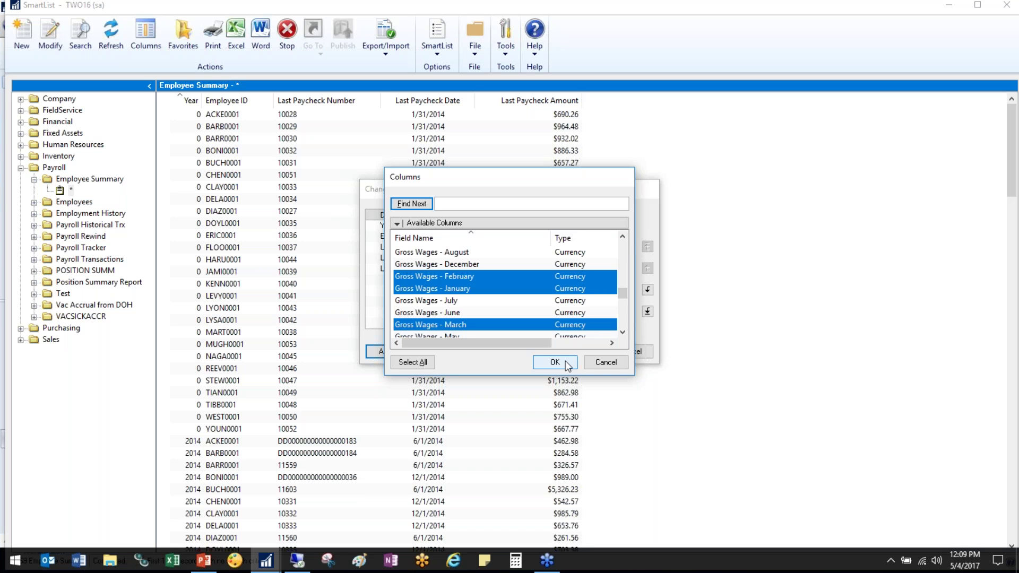
Include the Last Name and First Name fields in the column selection and apply the added columns to the list.
{"action": "left_click", "coordinate": [622, 333]}
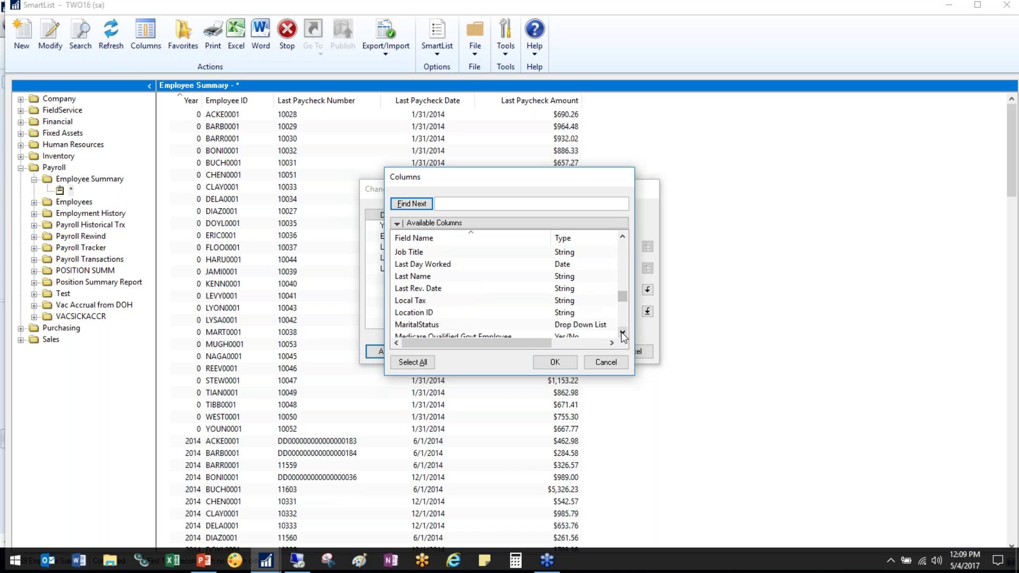
{"action": "left_click", "coordinate": [420, 277]}
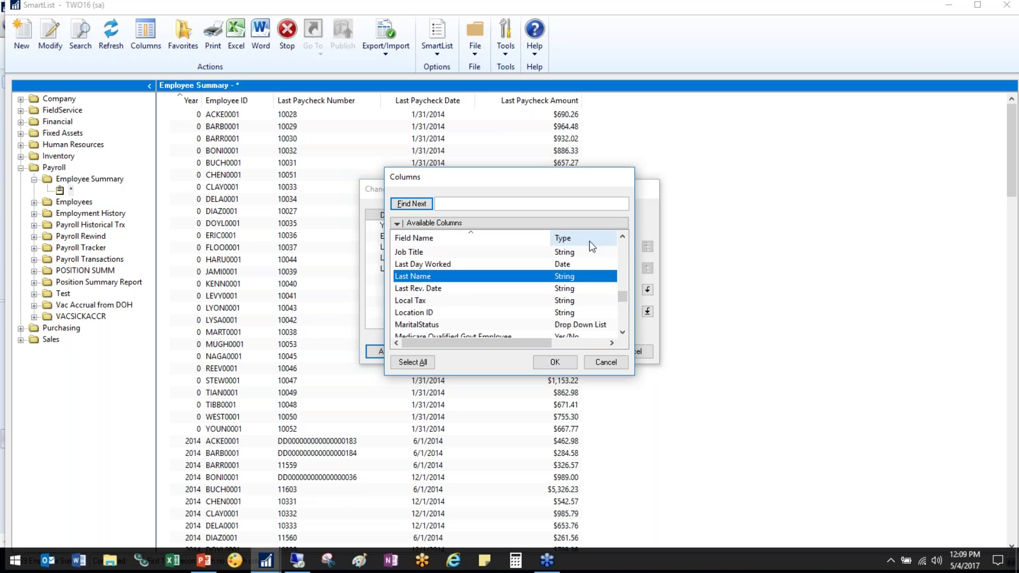
{"action": "mouse_move", "coordinate": [624, 301]}
{"action": "left_mouse_down"}
{"action": "mouse_move", "coordinate": [631, 281]}
{"action": "mouse_move", "coordinate": [630, 292]}
{"action": "left_mouse_up"}
{"action": "left_click", "coordinate": [623, 236]}
{"action": "left_click", "coordinate": [622, 235]}
{"action": "left_click", "coordinate": [622, 235]}
{"action": "left_click", "coordinate": [622, 236]}
{"action": "left_click", "coordinate": [623, 236]}
{"action": "left_click", "coordinate": [622, 235]}
{"action": "left_click", "coordinate": [623, 236]}
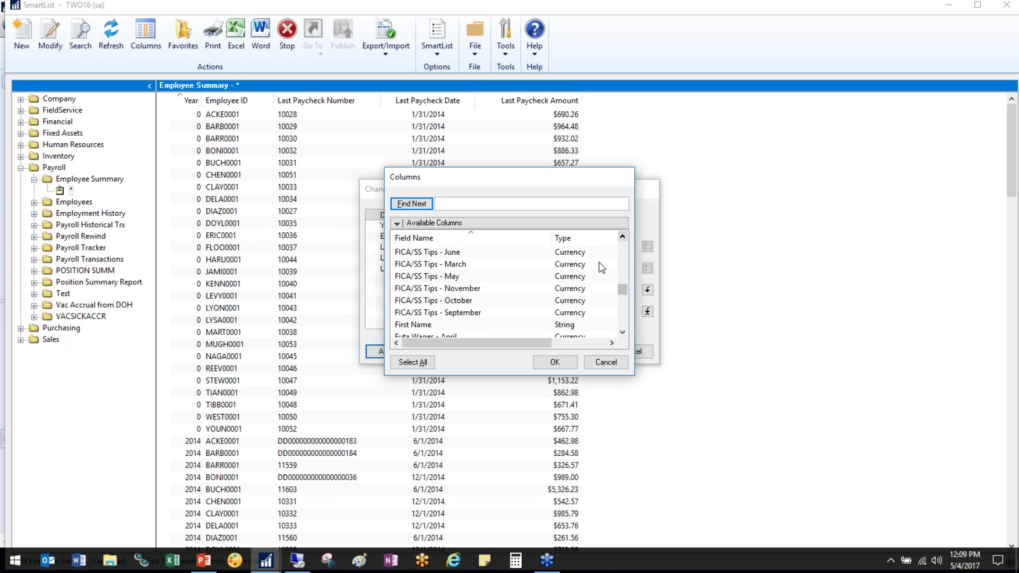
{"action": "left_click", "coordinate": [406, 325]}
{"action": "left_click", "coordinate": [555, 362]}
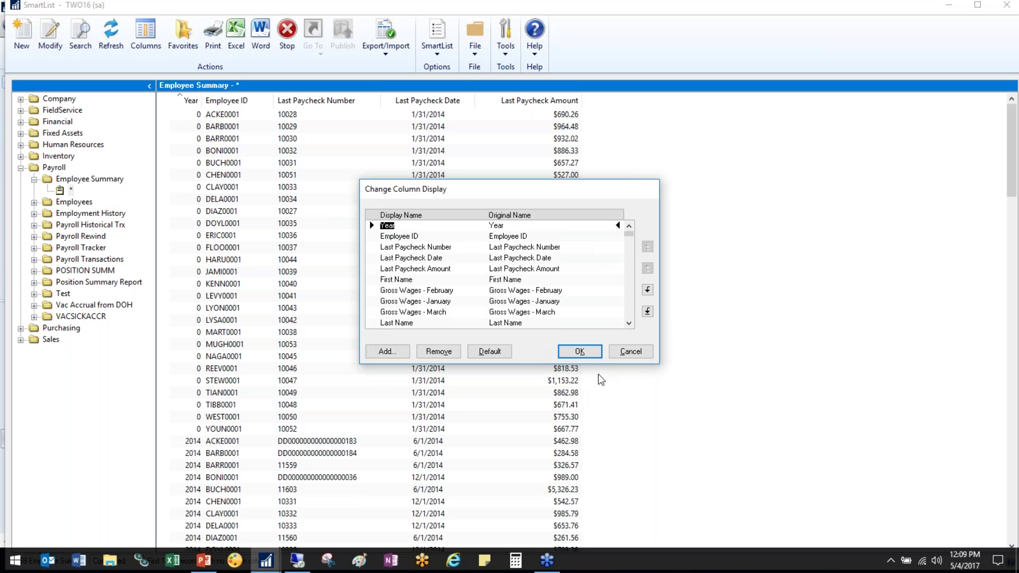
{"action": "left_click", "coordinate": [592, 352]}
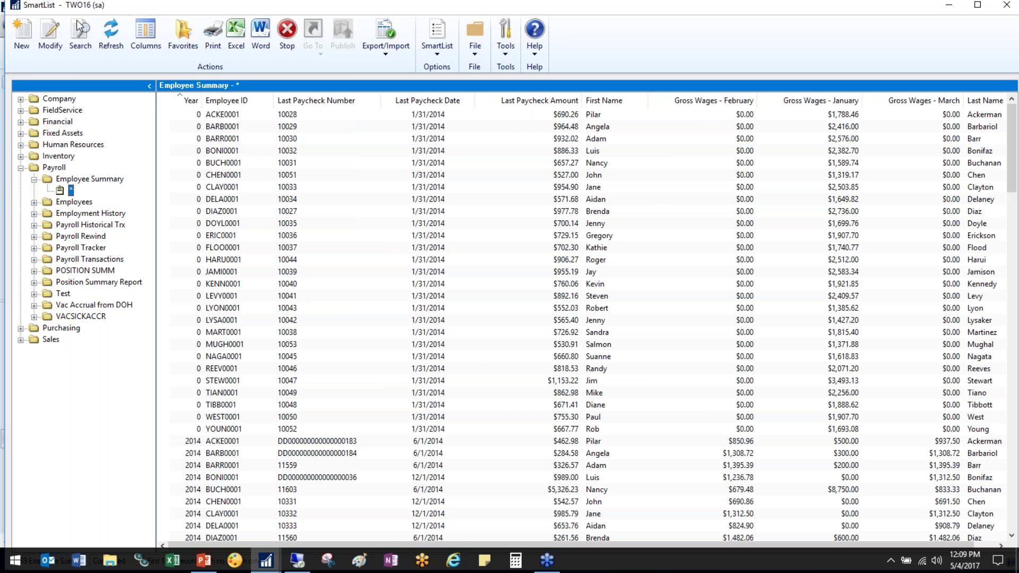
Reorder the displayed columns so Last Name comes first and First Name directly follows it.
{"action": "left_click", "coordinate": [148, 42]}
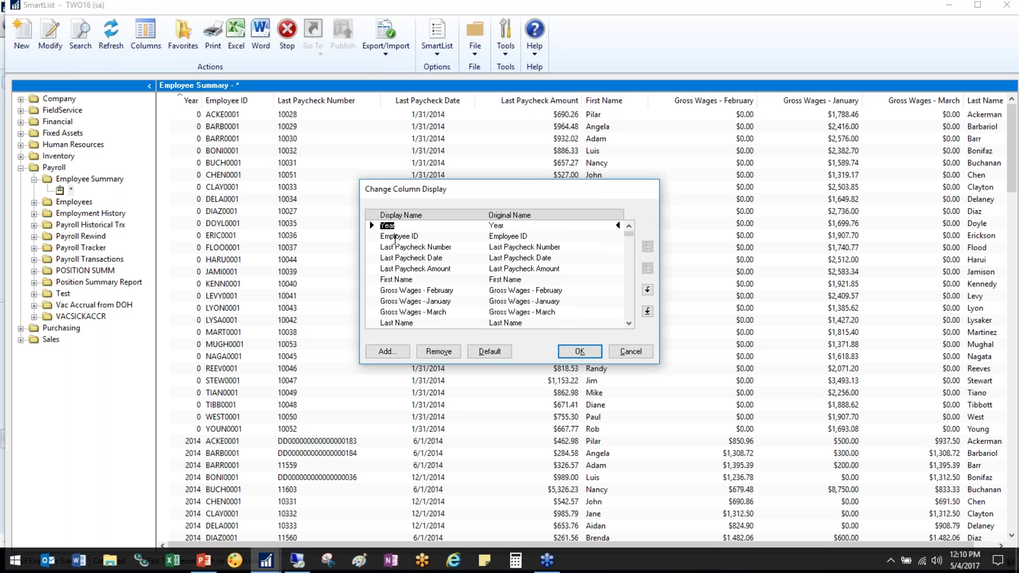
{"action": "left_click", "coordinate": [406, 325]}
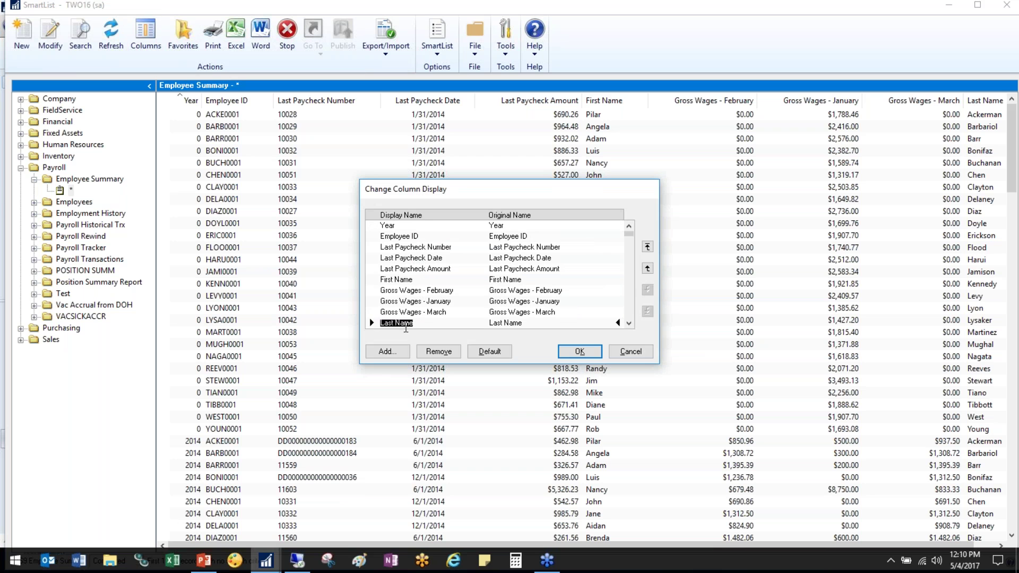
{"action": "left_click", "coordinate": [647, 248]}
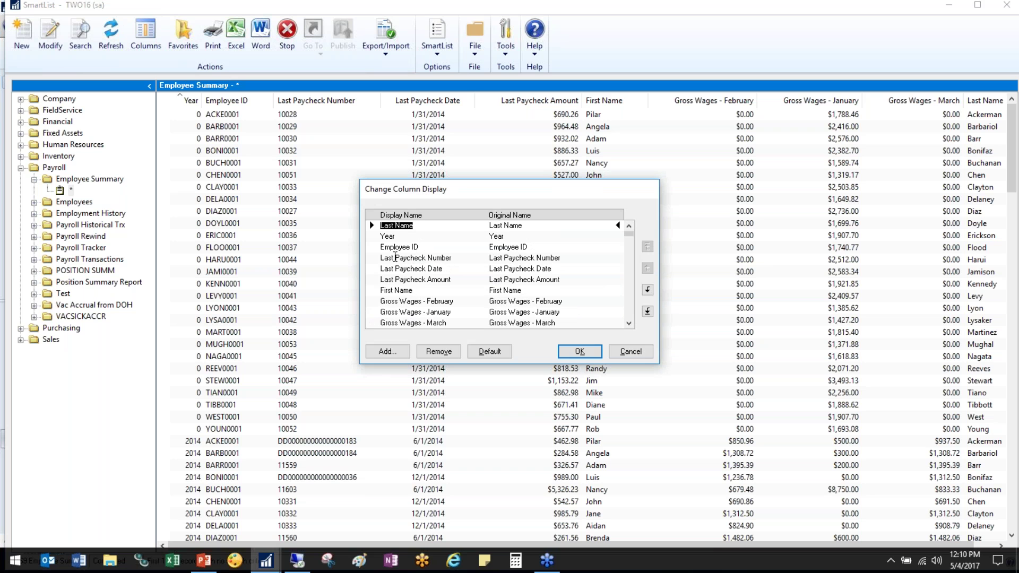
{"action": "left_click", "coordinate": [408, 291]}
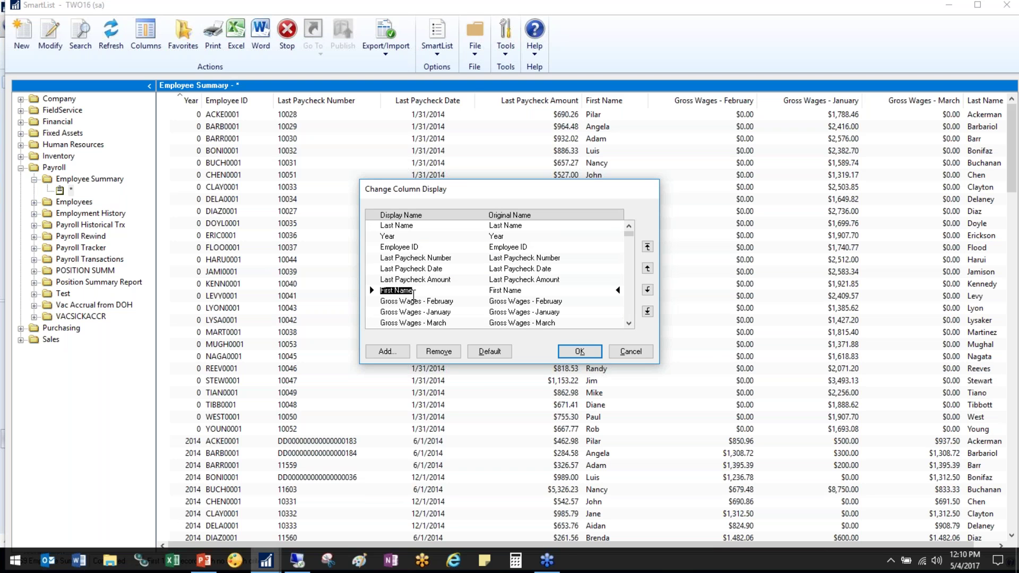
{"action": "left_click", "coordinate": [648, 268]}
{"action": "left_click", "coordinate": [648, 268]}
{"action": "left_click", "coordinate": [647, 268]}
{"action": "left_click", "coordinate": [647, 269]}
{"action": "left_click", "coordinate": [647, 268]}
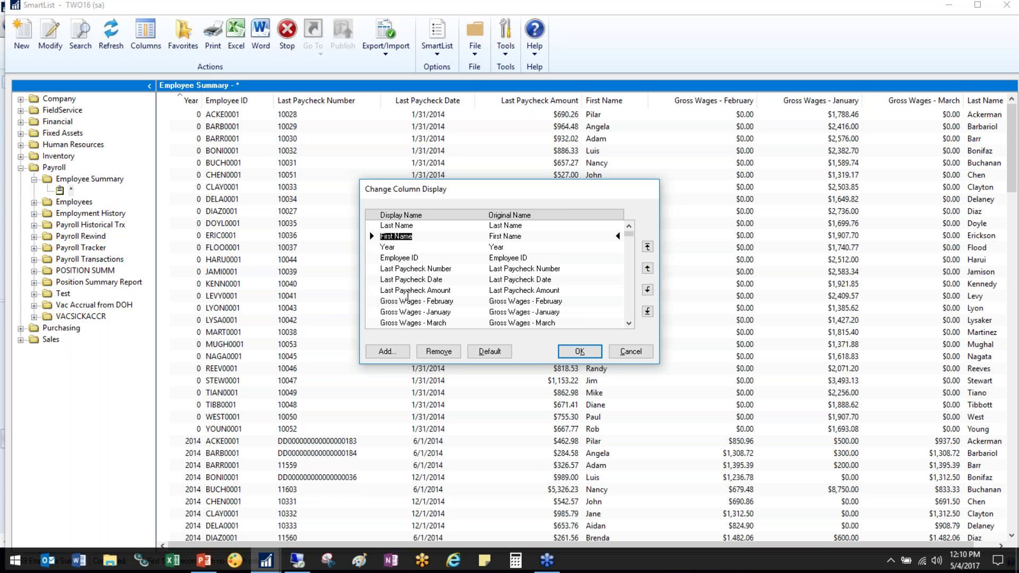
Remove the Last Paycheck Number column, move Employee ID to the first position and apply the column layout.
{"action": "left_click", "coordinate": [404, 270]}
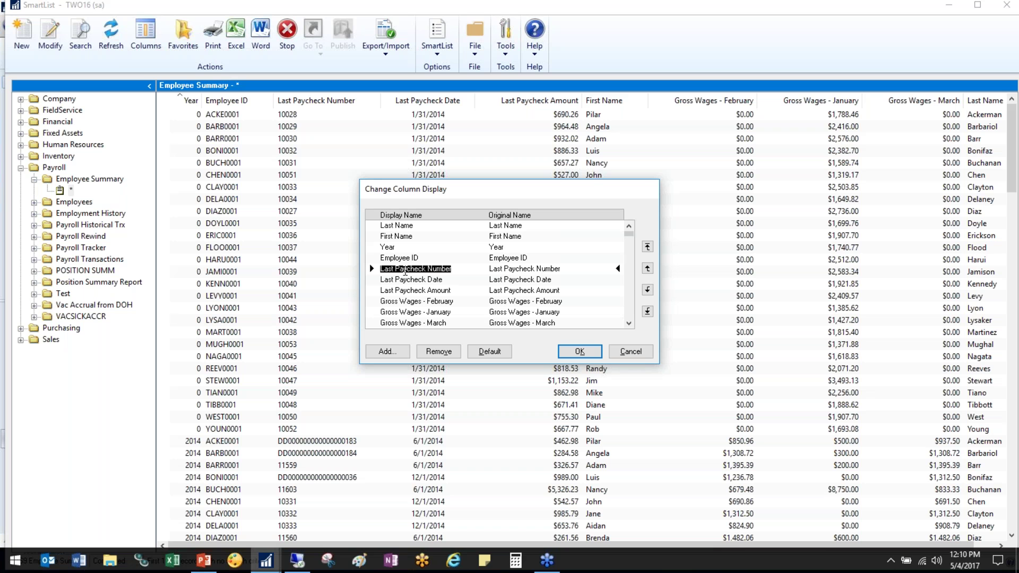
{"action": "left_click", "coordinate": [428, 351]}
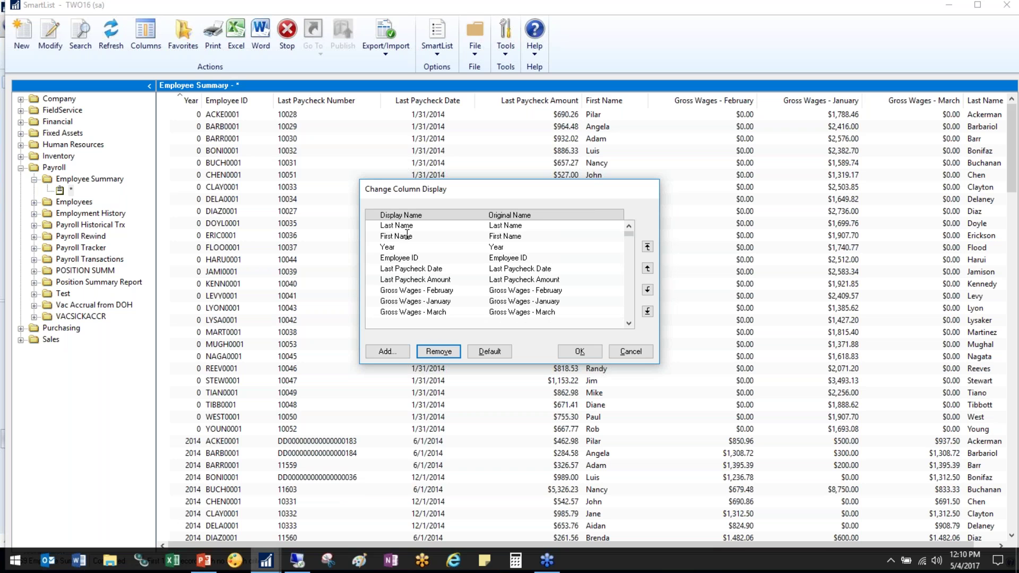
{"action": "left_click", "coordinate": [408, 258]}
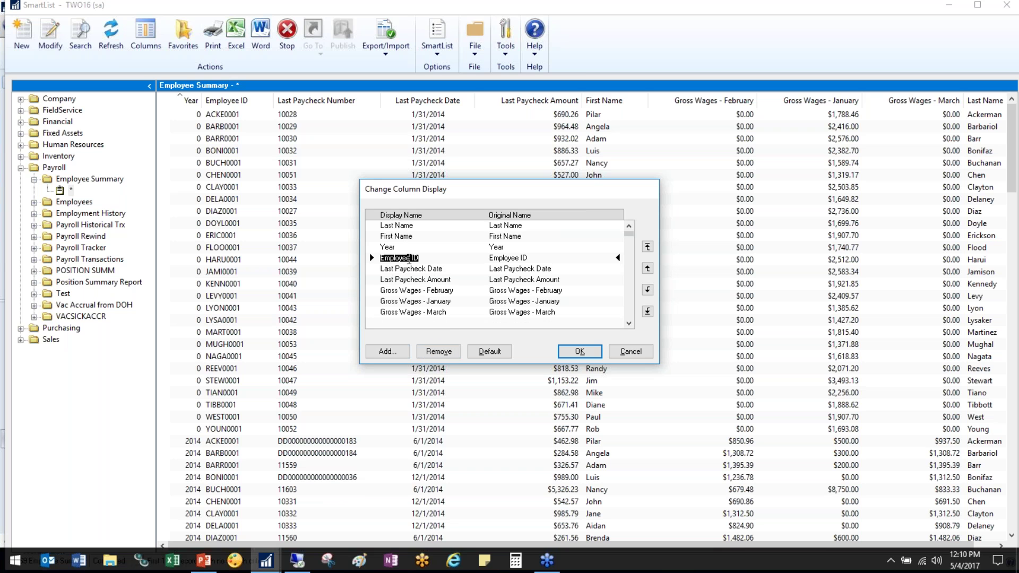
{"action": "left_click", "coordinate": [647, 268]}
{"action": "left_click", "coordinate": [647, 270]}
{"action": "left_click", "coordinate": [648, 270]}
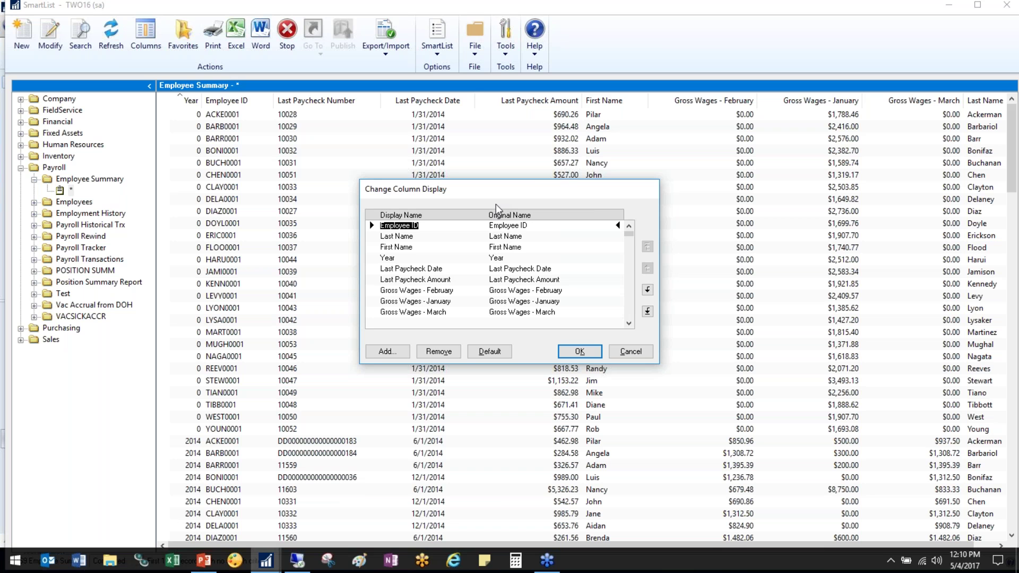
{"action": "left_click", "coordinate": [579, 353]}
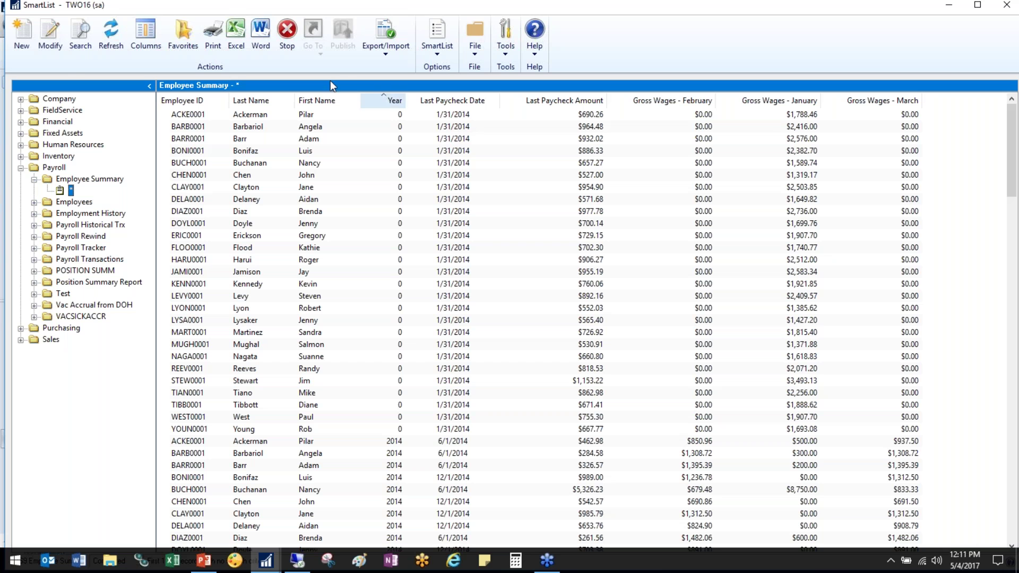
Set Search Definition 1 of the Employee Summary to Gross Wages - January is greater than 0.
{"action": "left_click", "coordinate": [88, 34]}
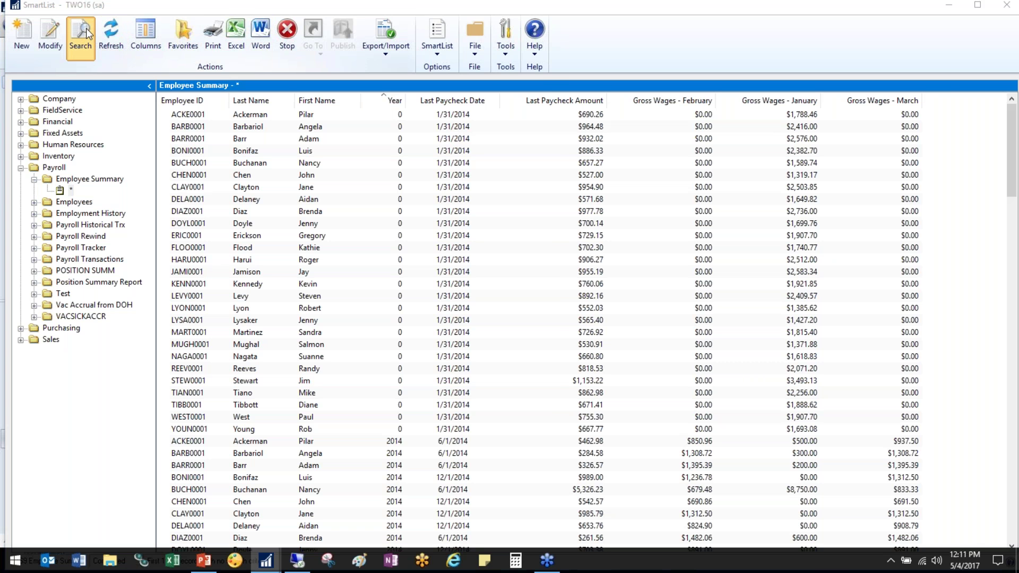
{"action": "left_click", "coordinate": [278, 184]}
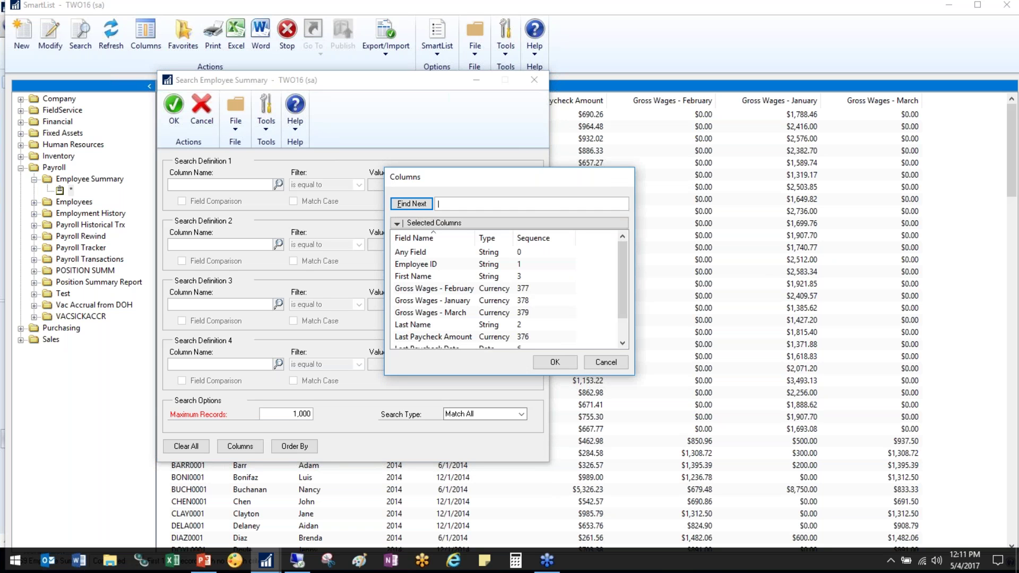
{"action": "left_click_drag", "start_coordinate": [622, 250], "coordinate": [622, 256]}
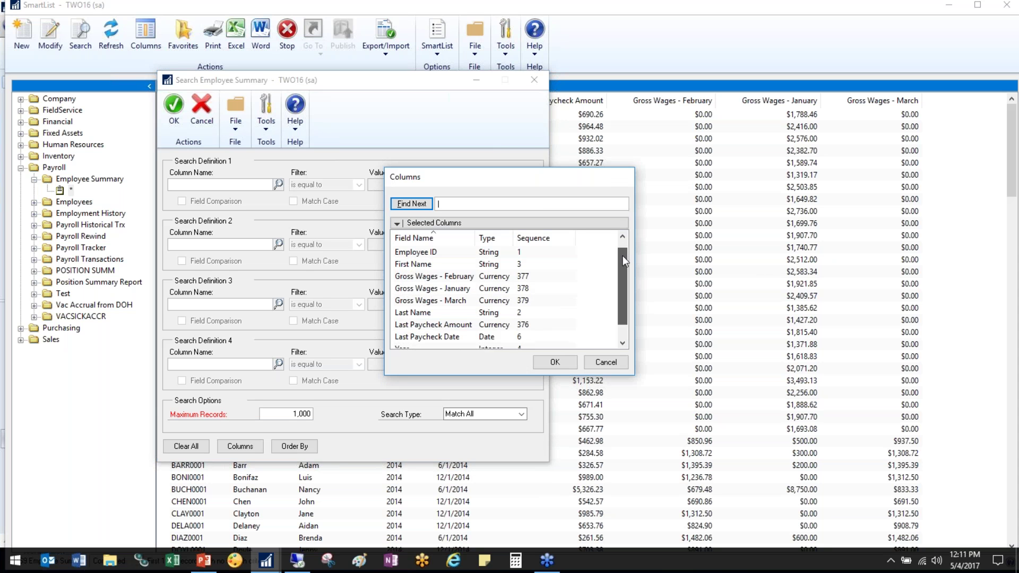
{"action": "left_click", "coordinate": [467, 289]}
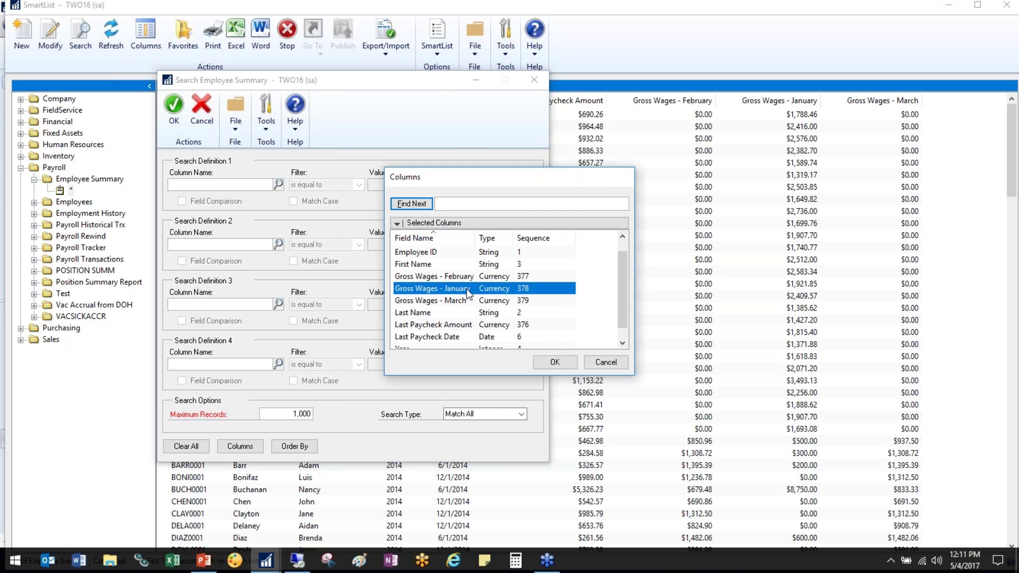
{"action": "left_click", "coordinate": [555, 362]}
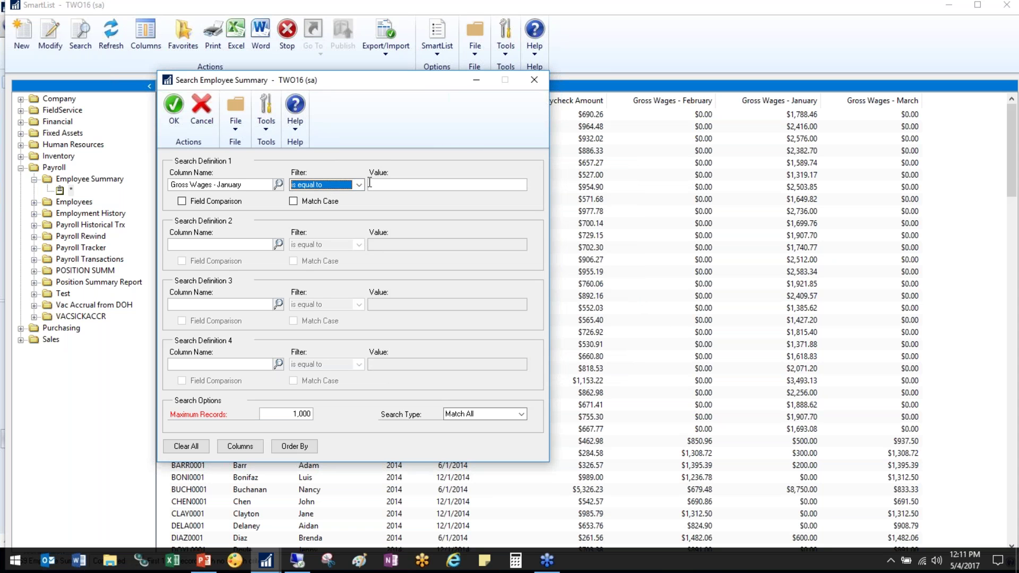
{"action": "left_click", "coordinate": [360, 184]}
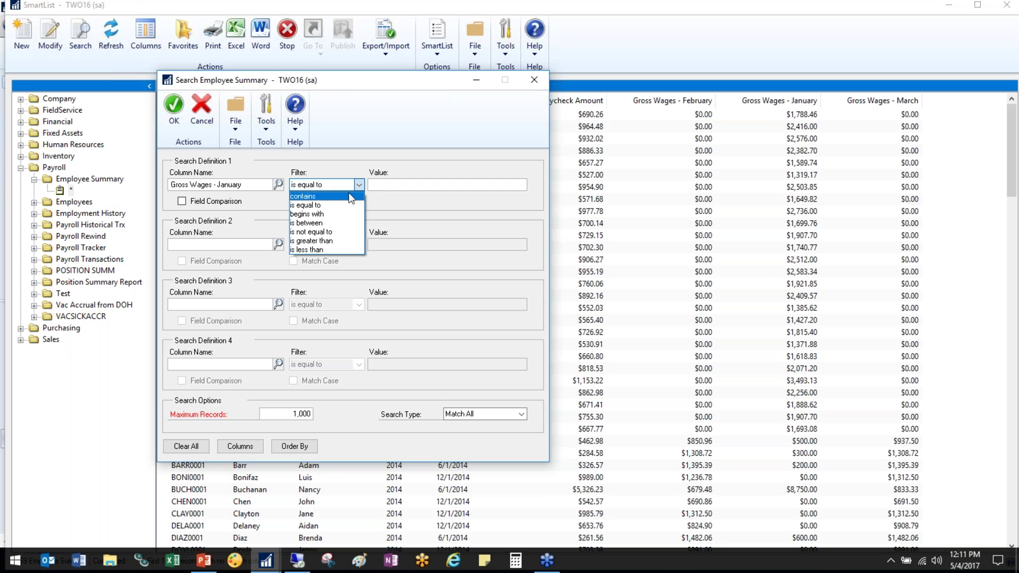
{"action": "left_click", "coordinate": [342, 241]}
{"action": "left_click", "coordinate": [379, 186]}
{"action": "type", "text": "0"}
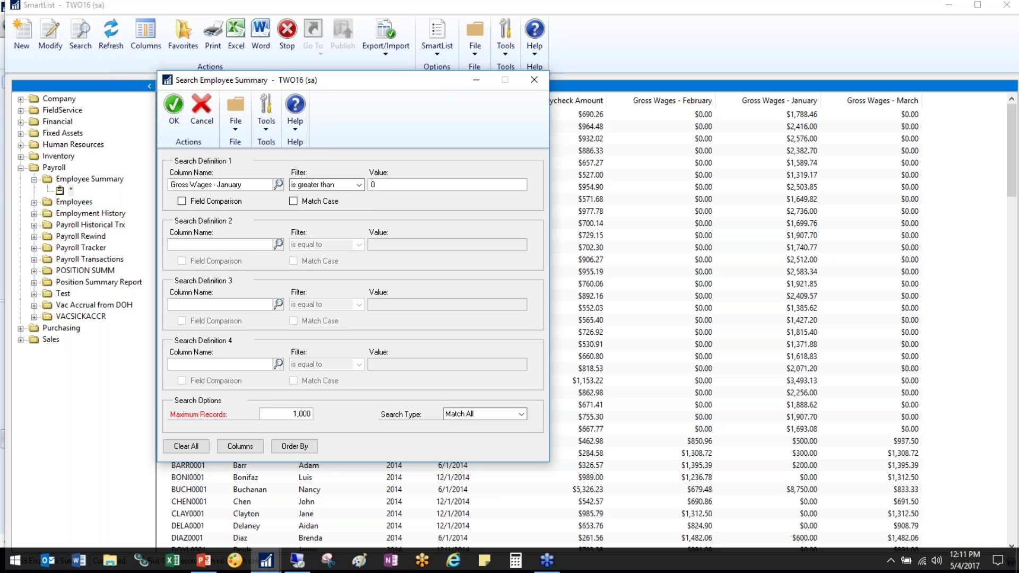
Set Search Definition 2 of the Employee Summary search to Gross Wages - February is greater than 0.
{"action": "left_click", "coordinate": [278, 244]}
{"action": "left_click", "coordinate": [453, 290]}
{"action": "left_click", "coordinate": [553, 362]}
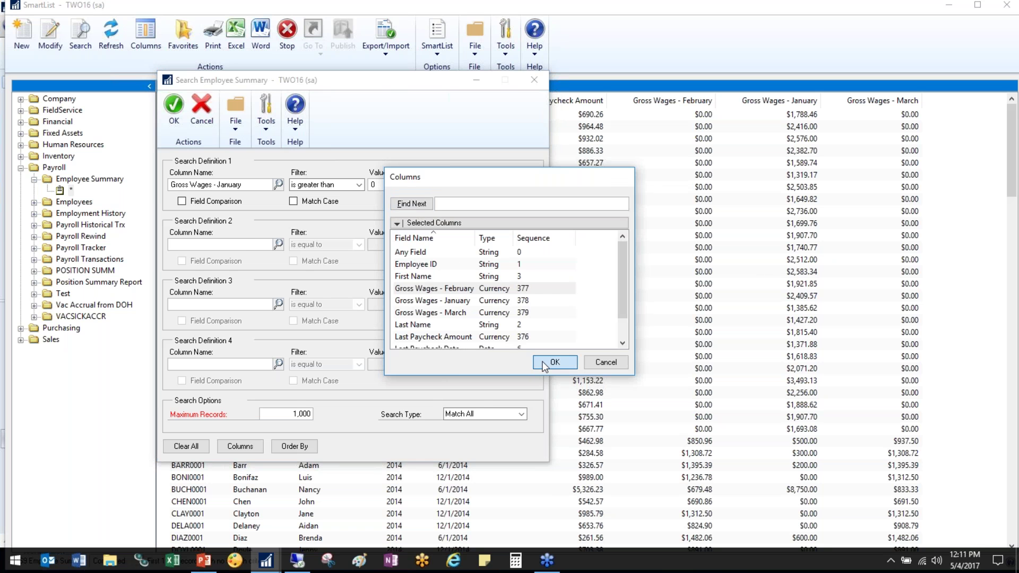
{"action": "left_click", "coordinate": [359, 244]}
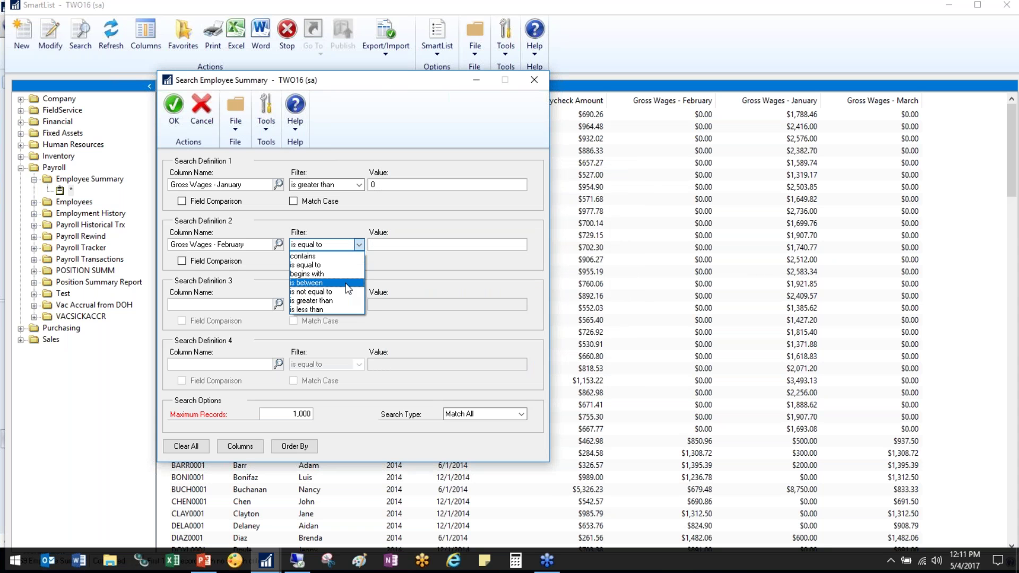
{"action": "left_click", "coordinate": [359, 282]}
{"action": "left_click", "coordinate": [394, 243]}
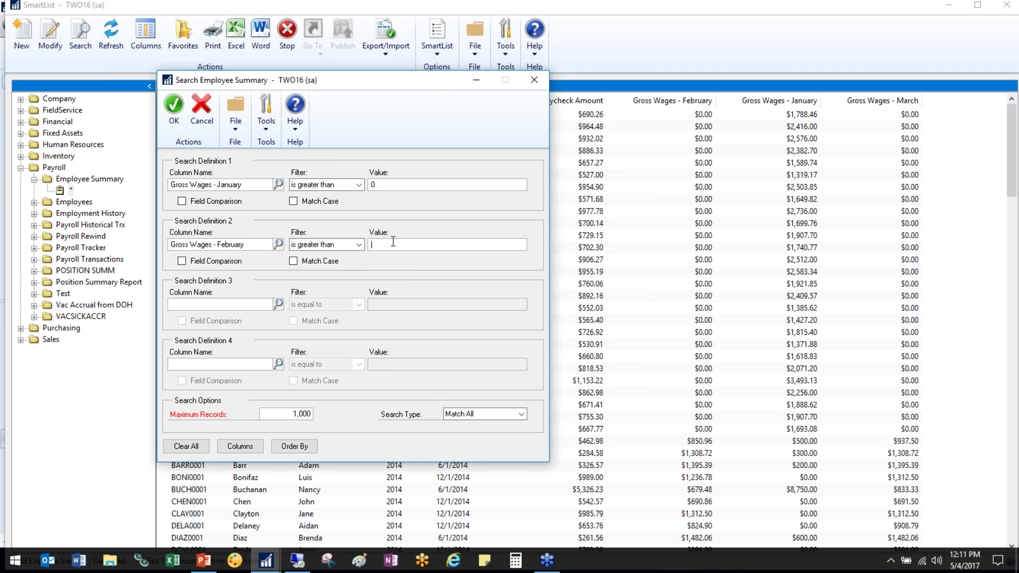
{"action": "type", "text": "0"}
Set Search Definition 3 of the Employee Summary search to Gross Wages - March is greater than 0.
{"action": "left_click", "coordinate": [277, 304]}
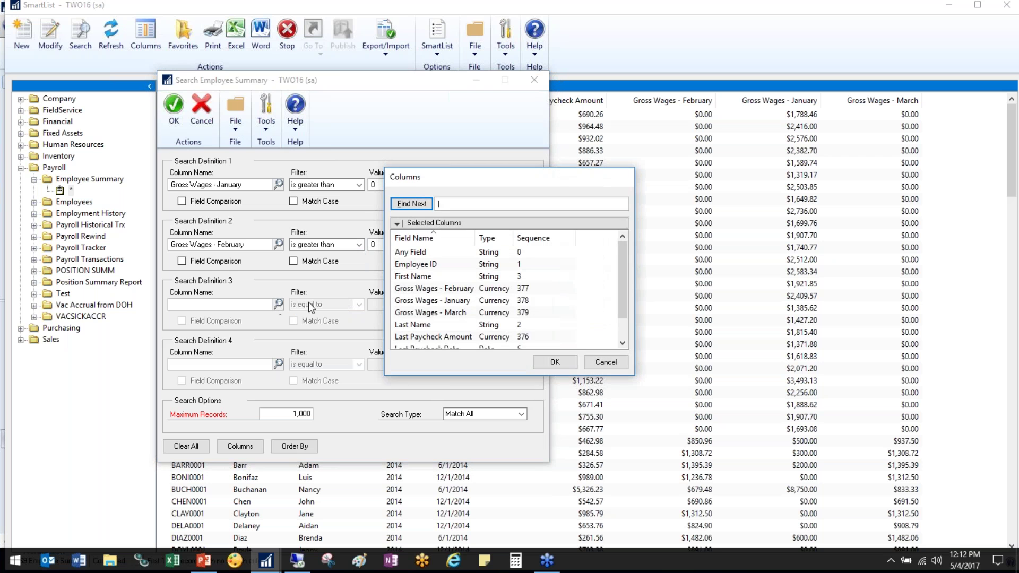
{"action": "left_click", "coordinate": [397, 314]}
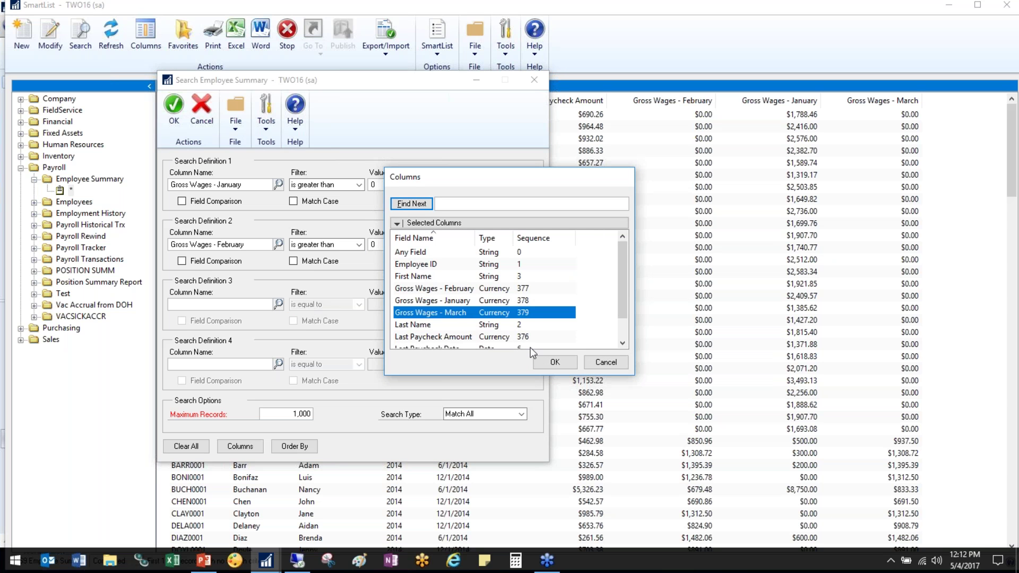
{"action": "left_click", "coordinate": [563, 365]}
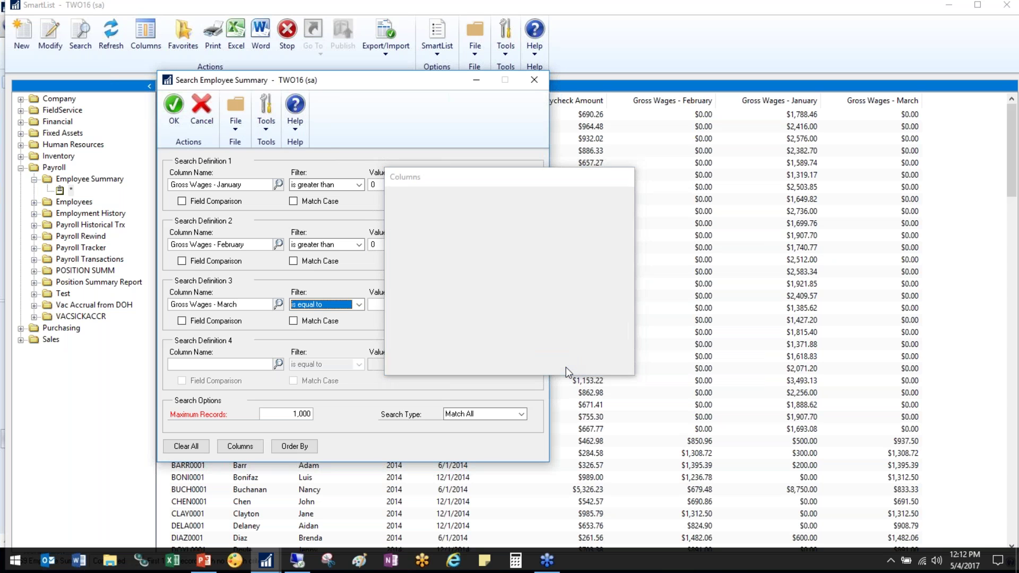
{"action": "left_click", "coordinate": [357, 304]}
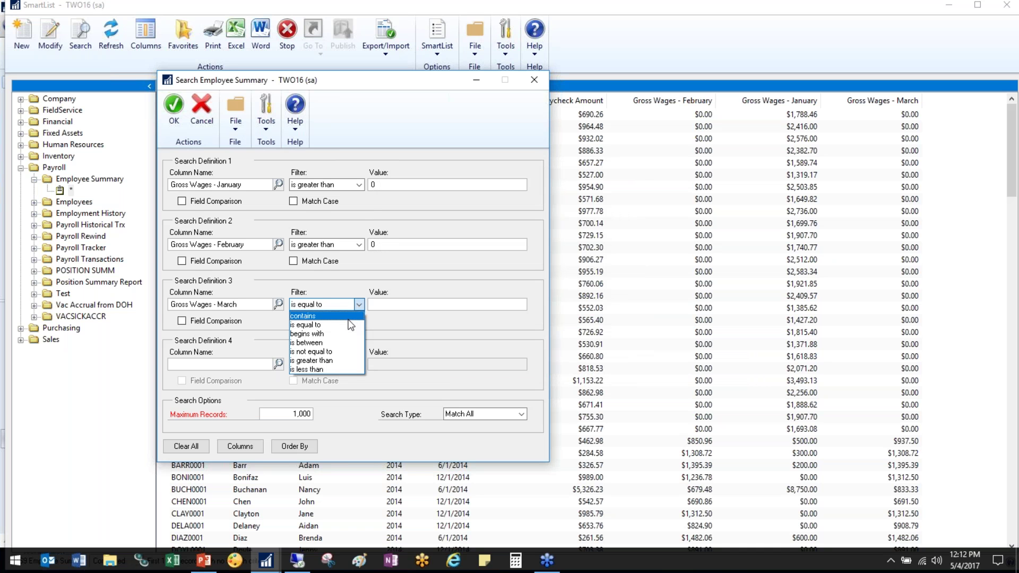
{"action": "left_click", "coordinate": [333, 361]}
{"action": "left_click", "coordinate": [402, 305]}
{"action": "type", "text": "0"}
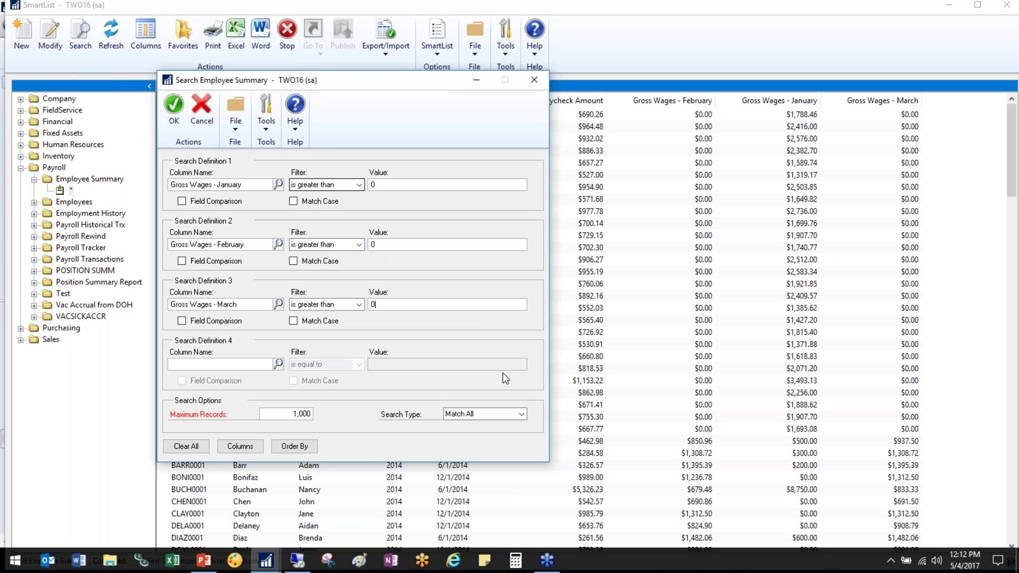
Set the search type to Match 1 or More and run the Employee Summary search.
{"action": "left_click", "coordinate": [523, 414]}
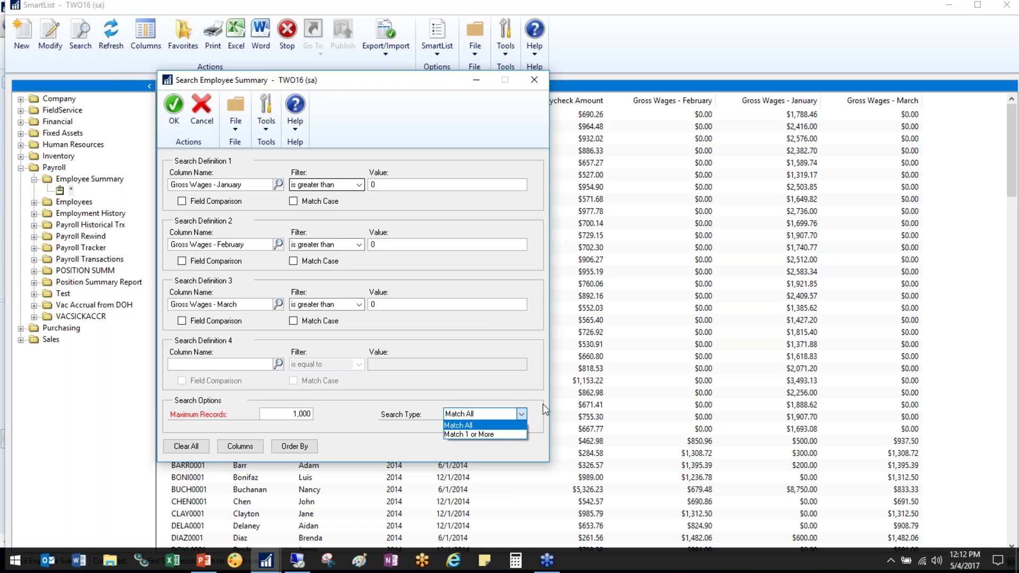
{"action": "left_click", "coordinate": [511, 433]}
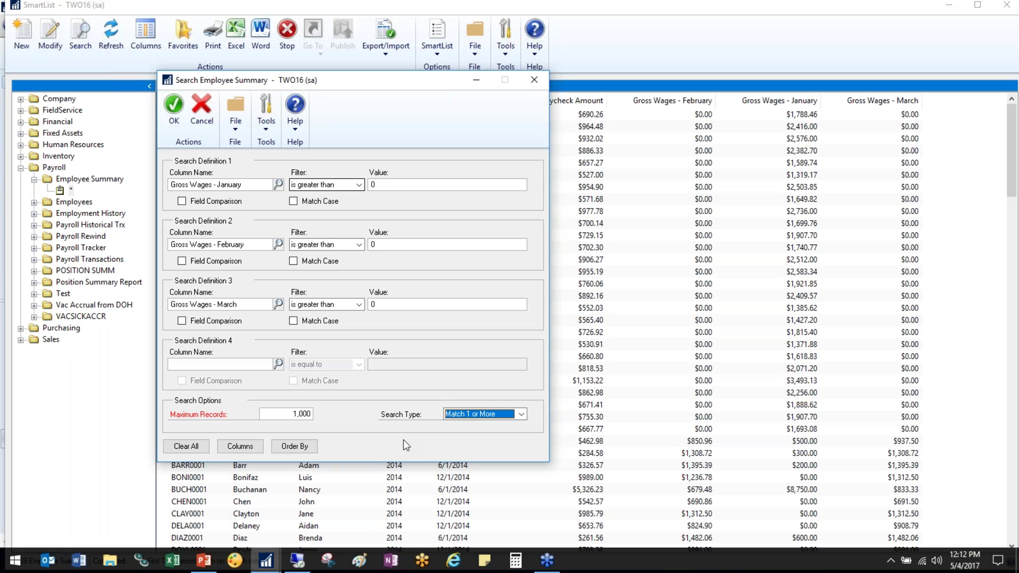
{"action": "left_click", "coordinate": [180, 106]}
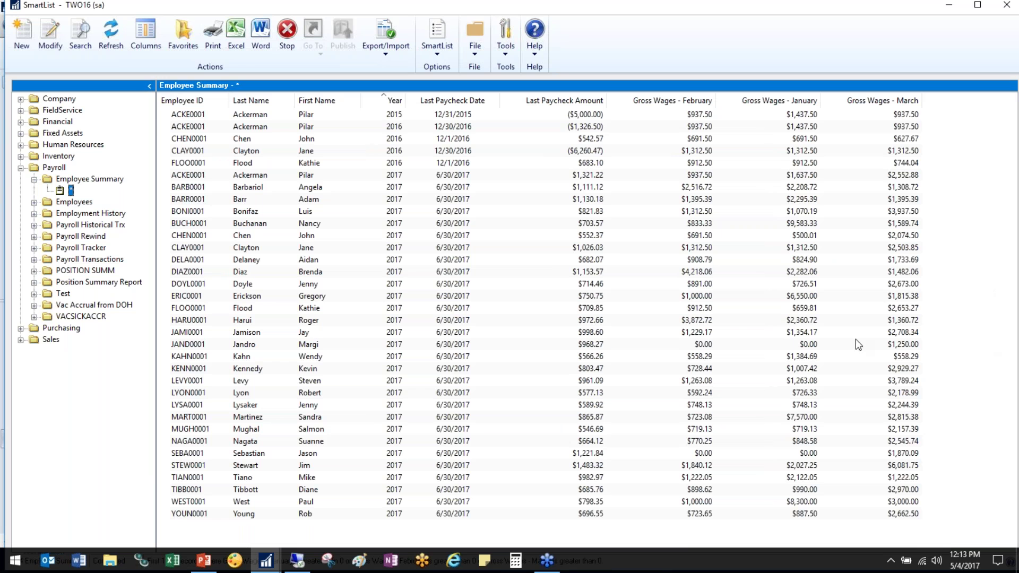
{"action": "left_click", "coordinate": [195, 345]}
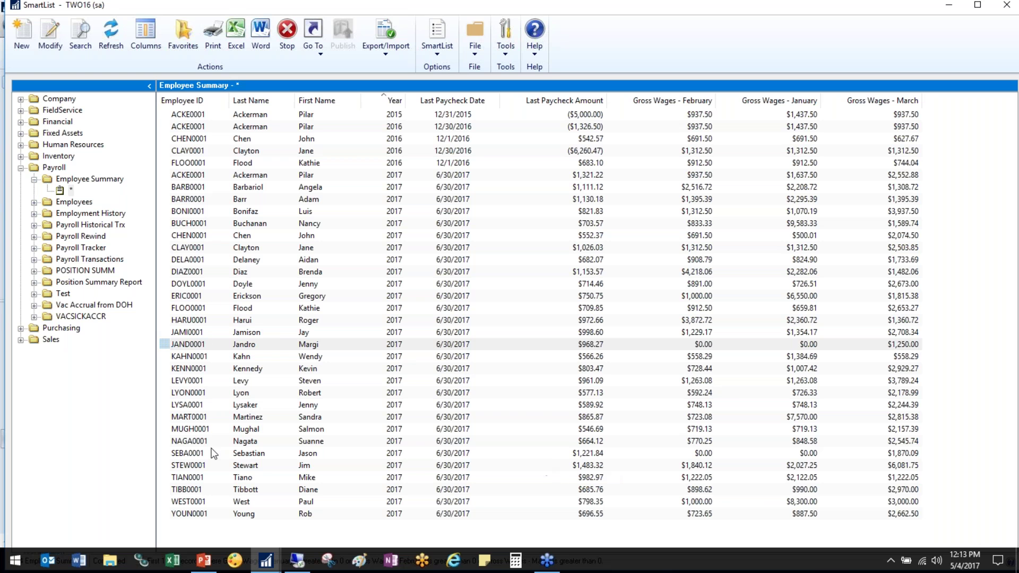
{"action": "left_click", "coordinate": [238, 455]}
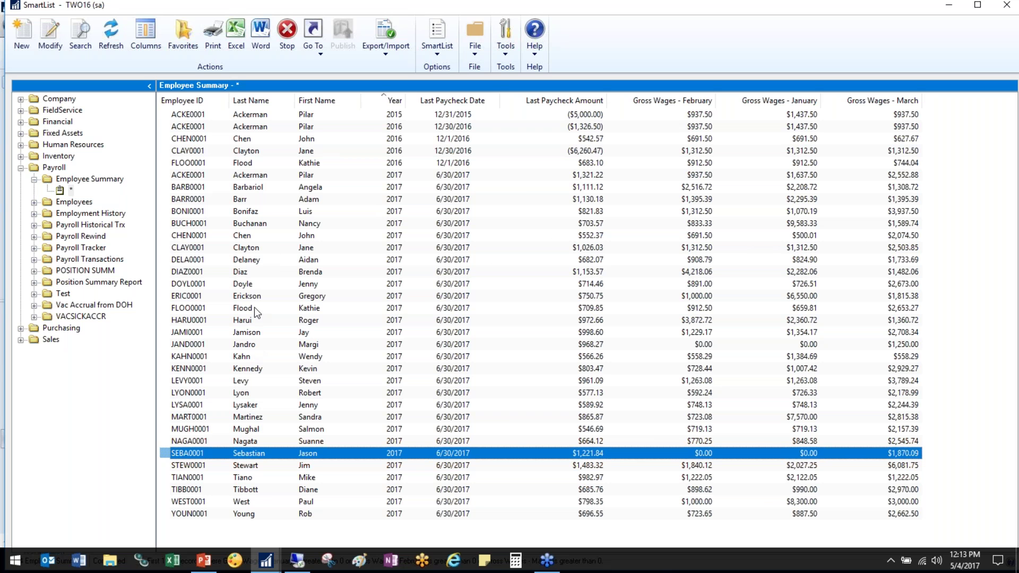
{"action": "left_click", "coordinate": [272, 215]}
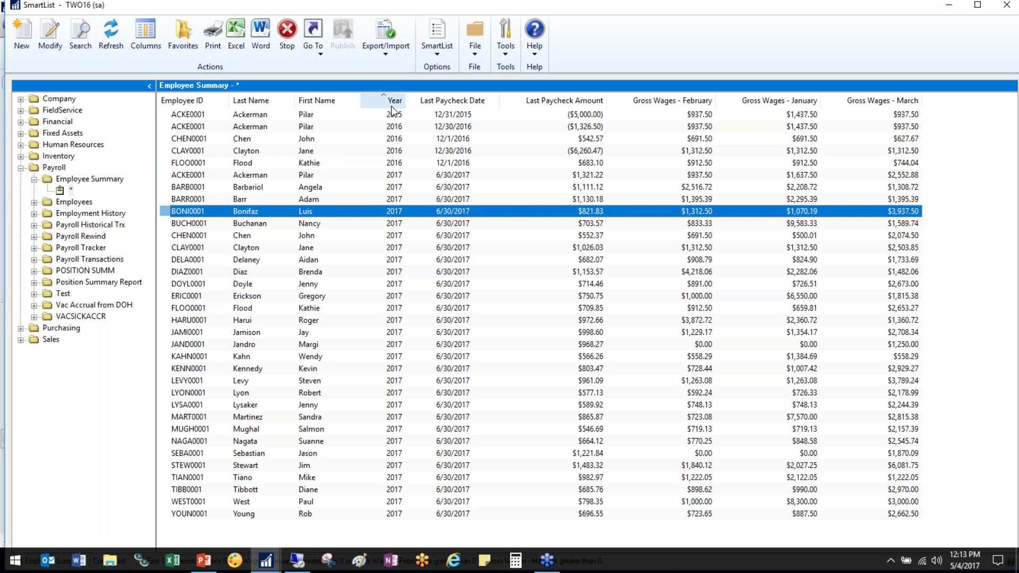
Look through the available columns that can be added to the Employee Summary list, without adding any.
{"action": "left_click", "coordinate": [146, 46]}
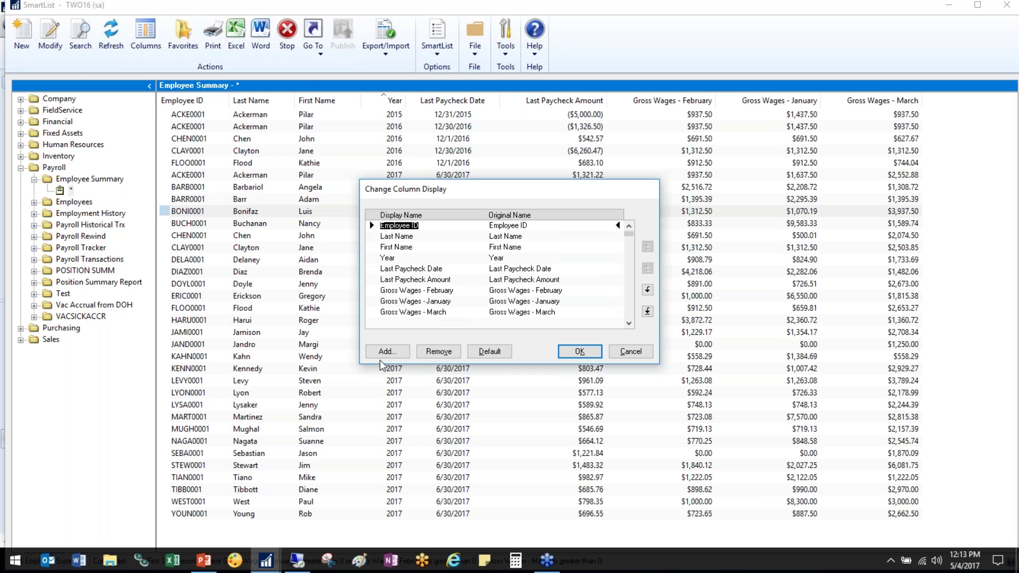
{"action": "left_click", "coordinate": [384, 353]}
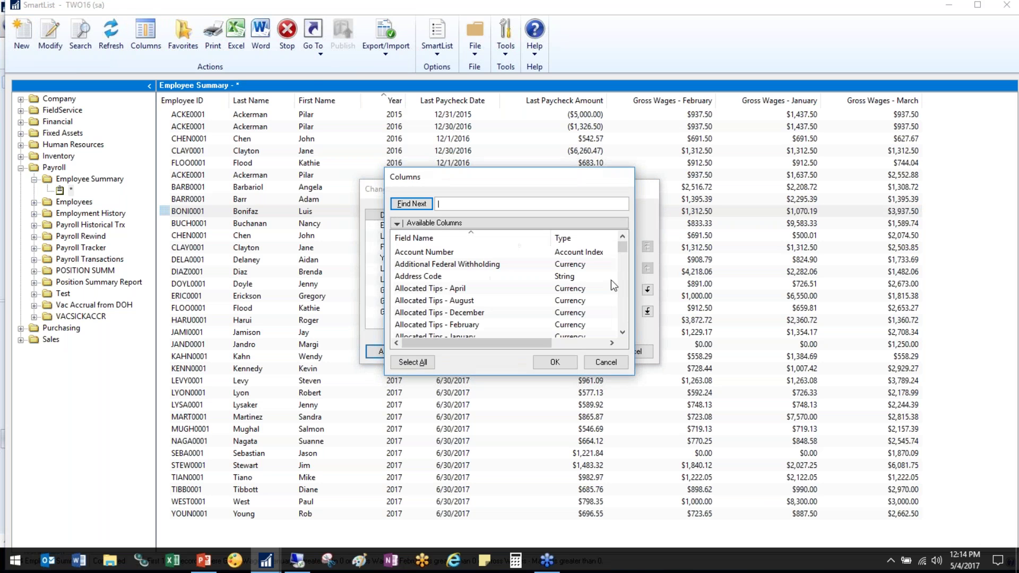
{"action": "left_click", "coordinate": [623, 332]}
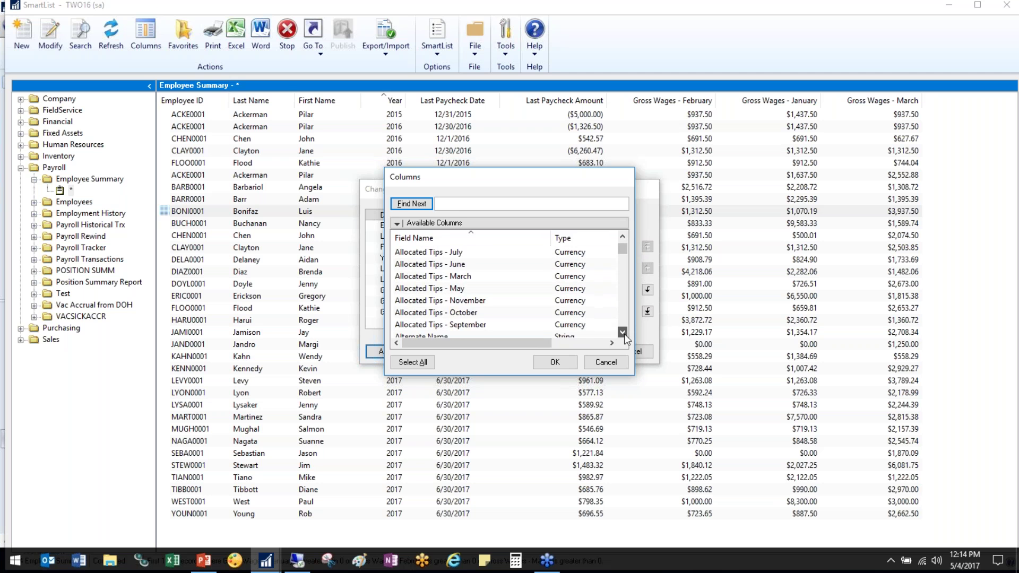
{"action": "left_click_drag", "start_coordinate": [620, 251], "coordinate": [620, 304]}
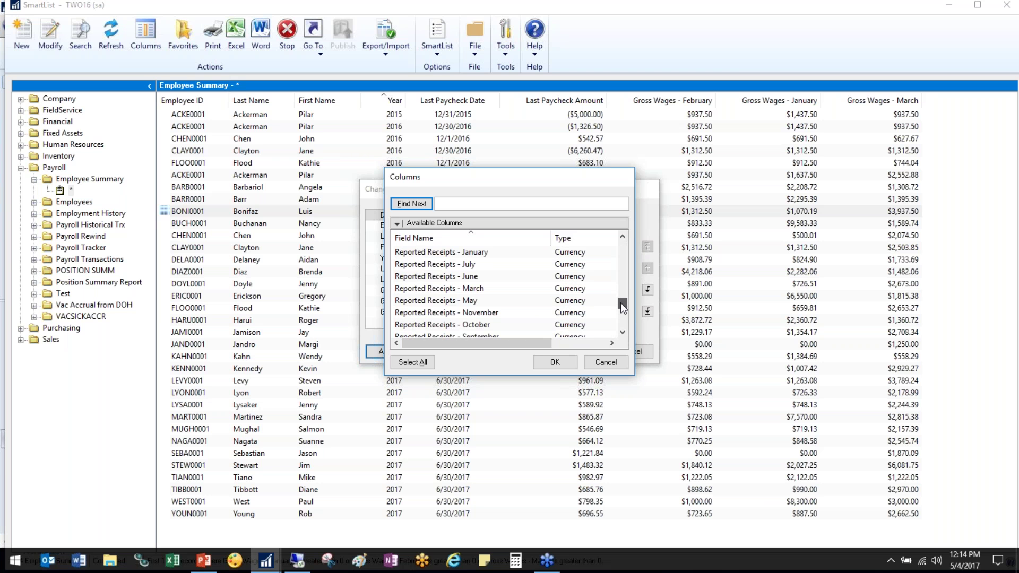
{"action": "left_click", "coordinate": [622, 237]}
{"action": "left_click", "coordinate": [622, 237]}
{"action": "left_click", "coordinate": [623, 237]}
{"action": "left_click", "coordinate": [623, 236]}
{"action": "right_click", "coordinate": [623, 237]}
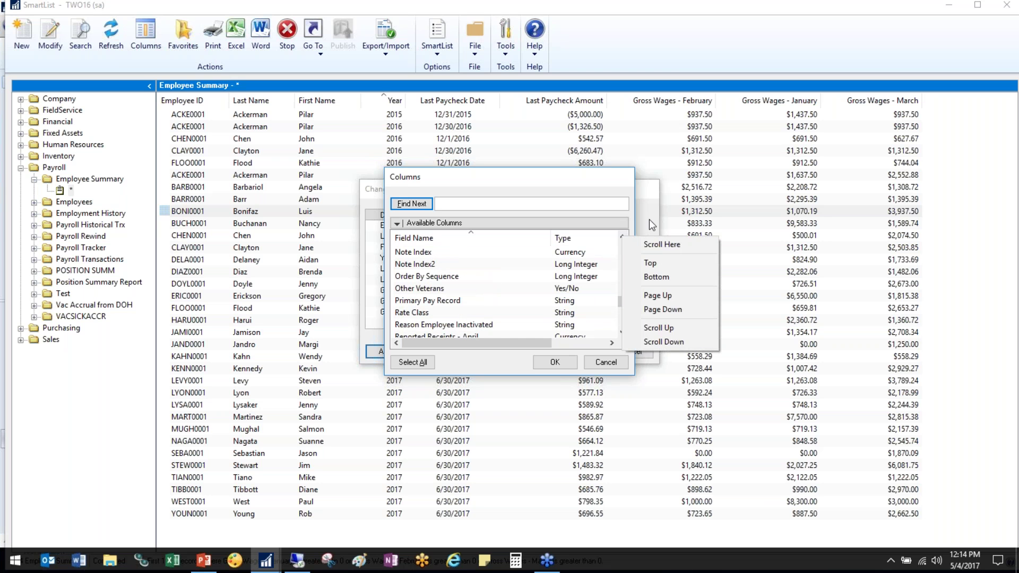
{"action": "left_click", "coordinate": [620, 225]}
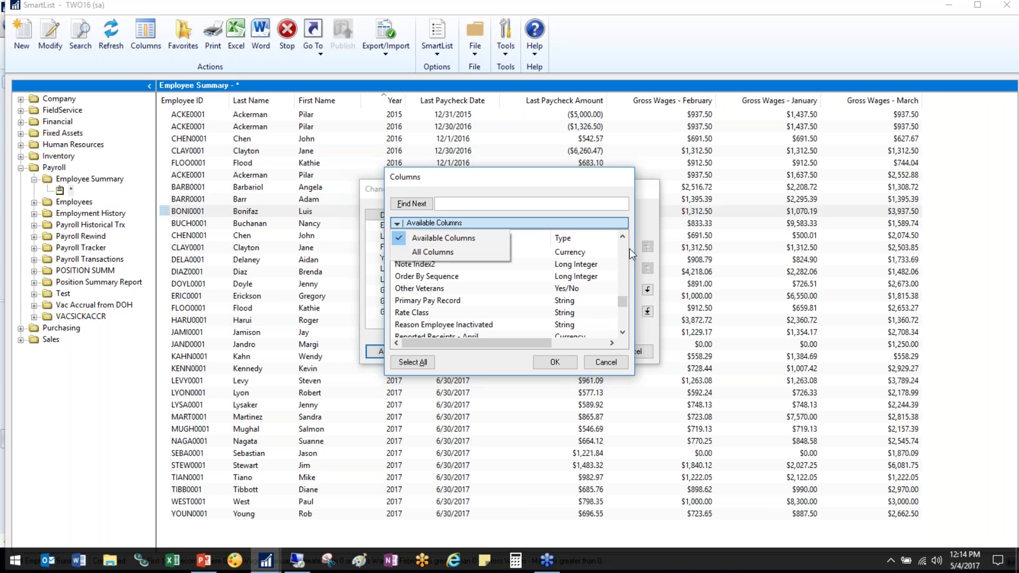
{"action": "left_click", "coordinate": [614, 364]}
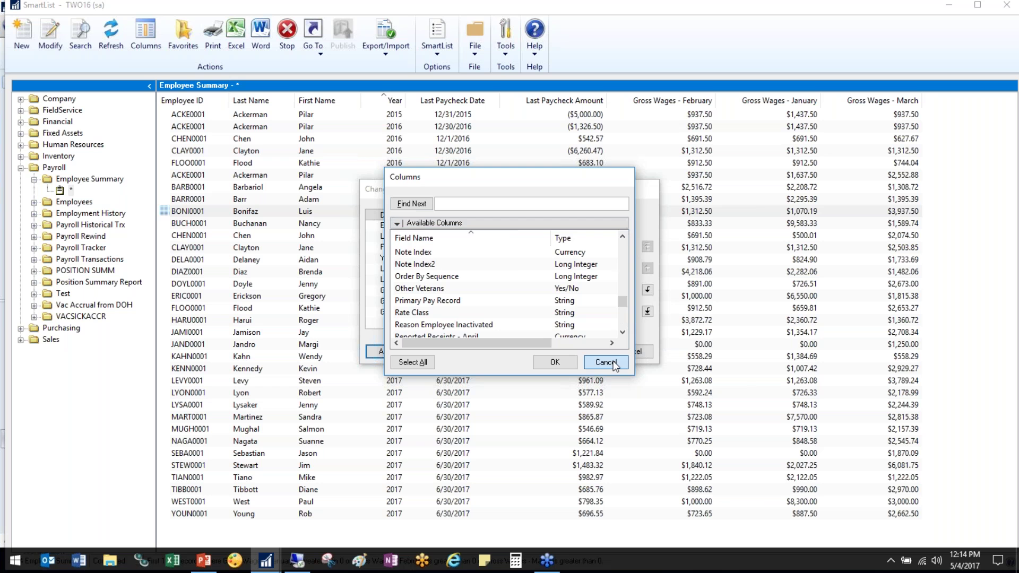
{"action": "left_click", "coordinate": [614, 363]}
{"action": "left_click", "coordinate": [581, 353]}
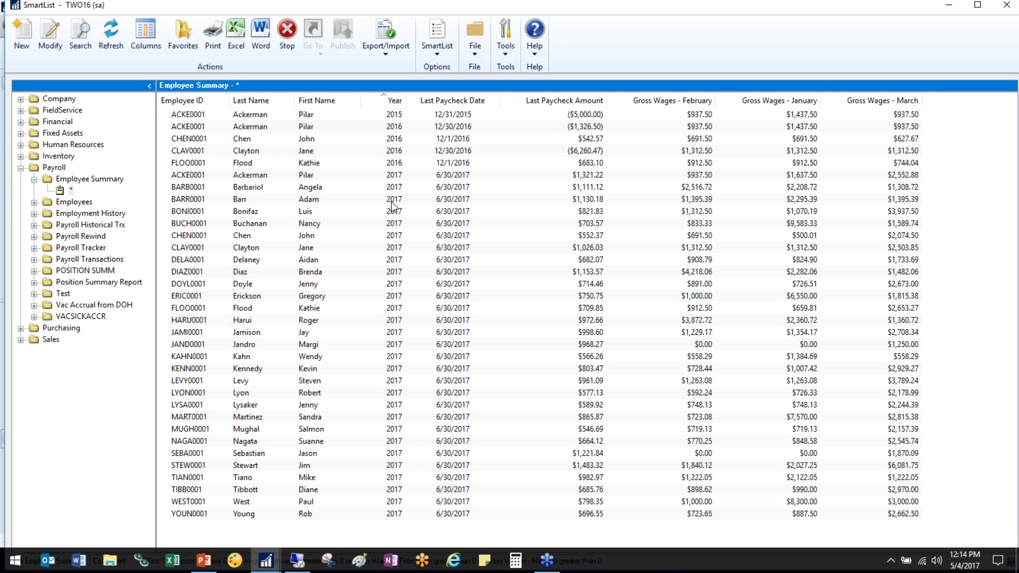
Close SmartList, open SmartList Builder and move its window to a clear spot.
{"action": "left_click", "coordinate": [1007, 7]}
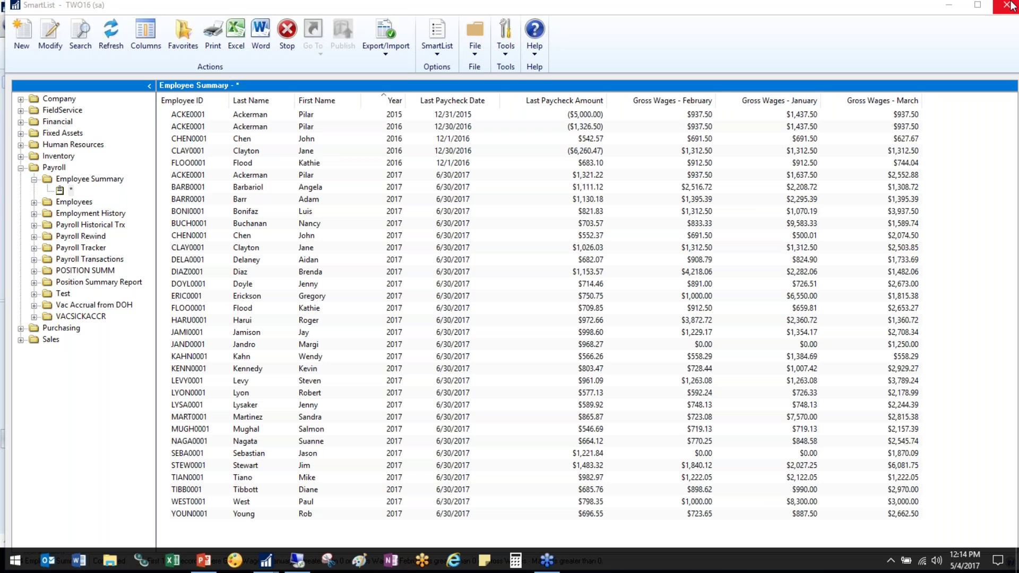
{"action": "left_click", "coordinate": [1011, 6]}
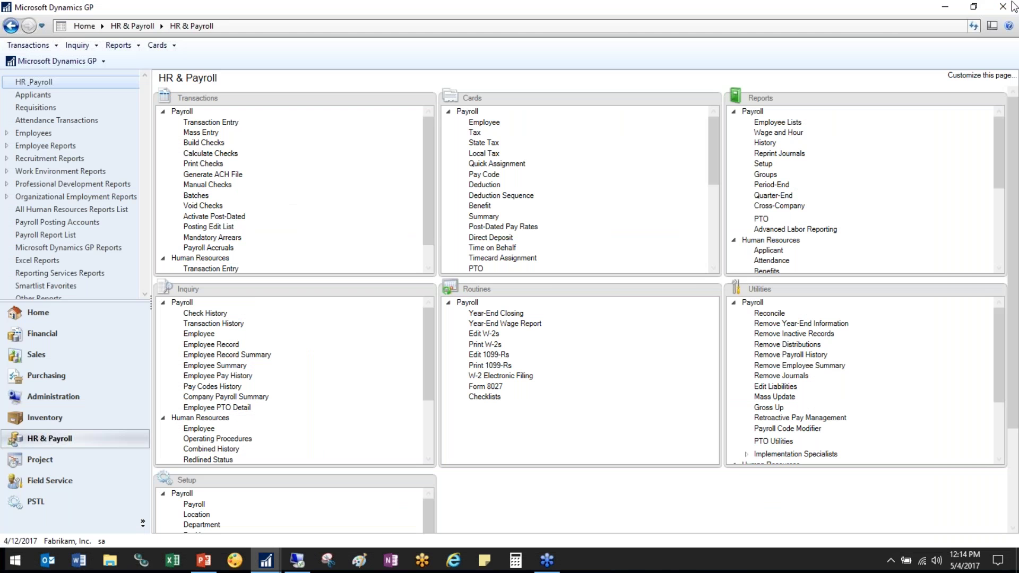
{"action": "left_click", "coordinate": [60, 57]}
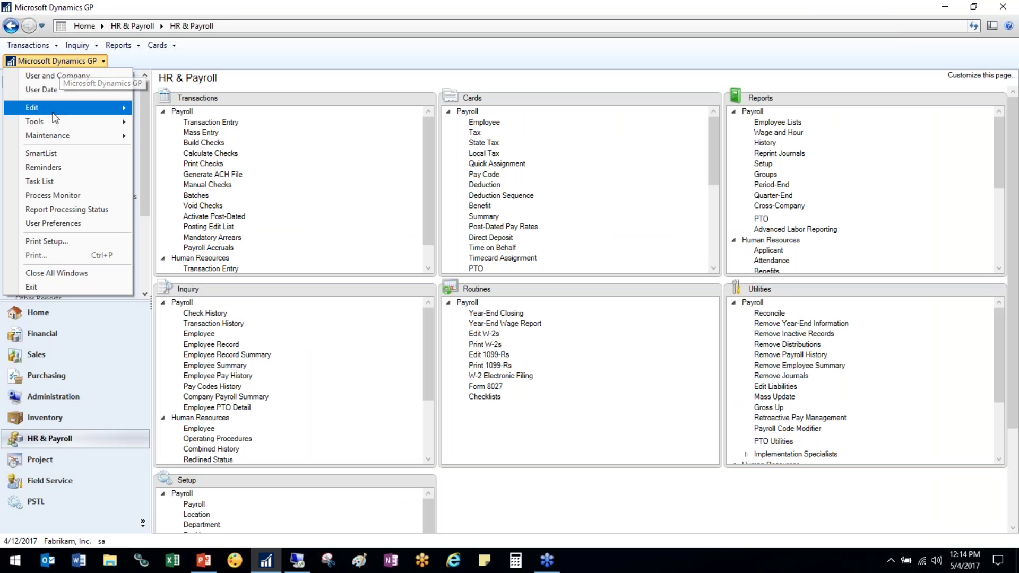
{"action": "mouse_move", "coordinate": [53, 123]}
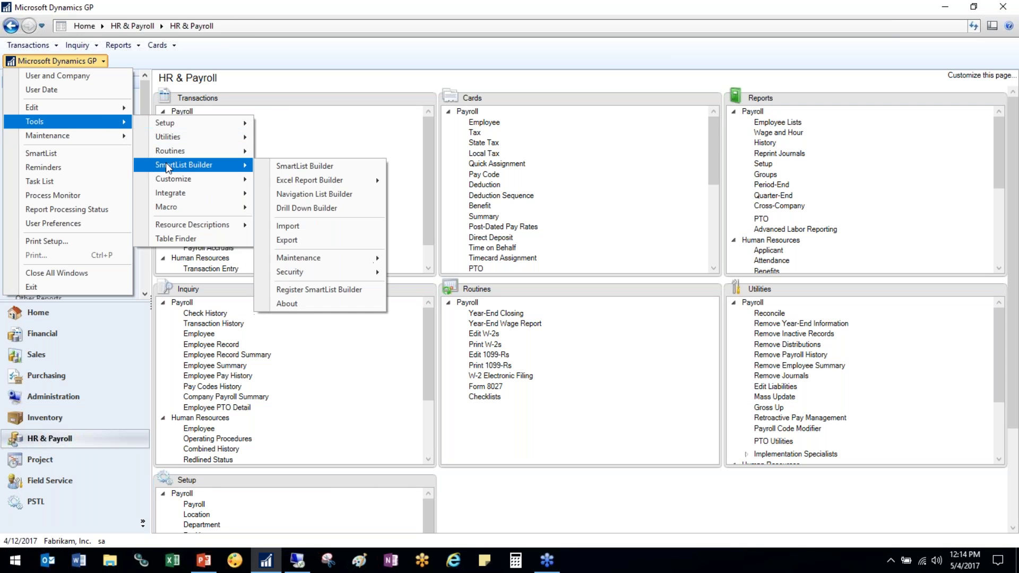
{"action": "mouse_move", "coordinate": [223, 165]}
{"action": "left_click", "coordinate": [272, 167]}
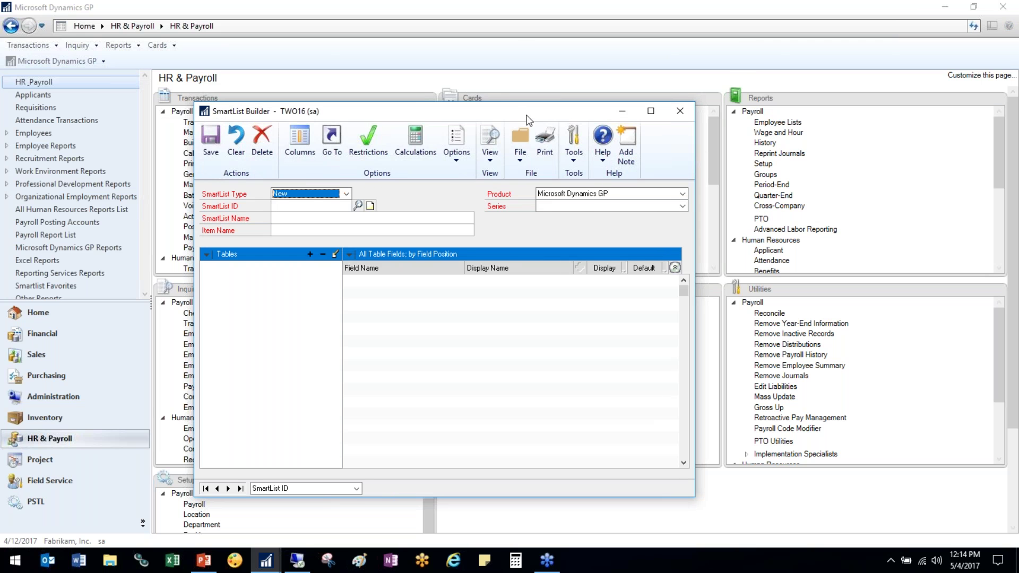
{"action": "left_click_drag", "start_coordinate": [524, 118], "coordinate": [563, 50]}
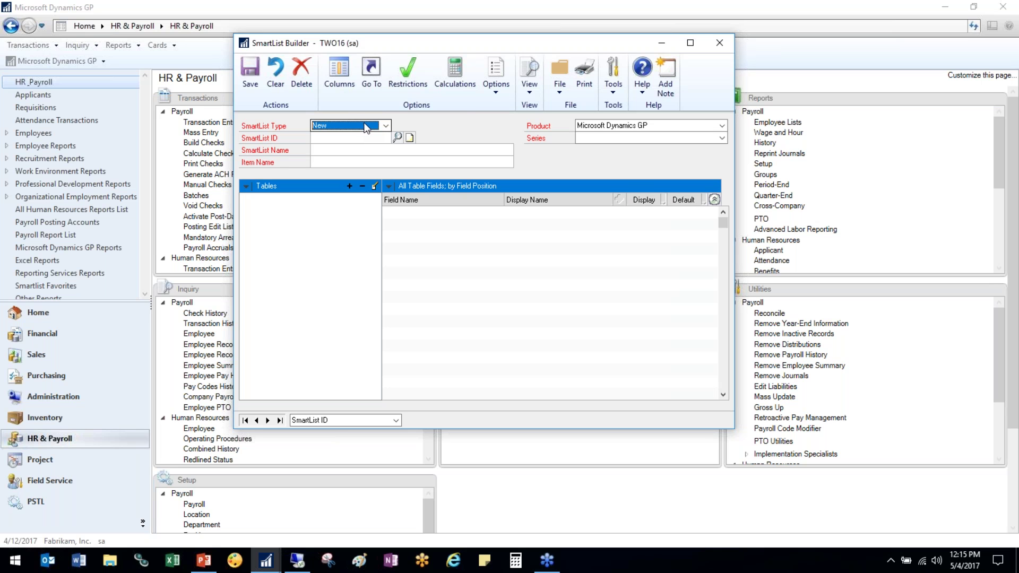
Load the existing Employee Summary SmartList to view its table fields and clear it without saving.
{"action": "left_click", "coordinate": [386, 126]}
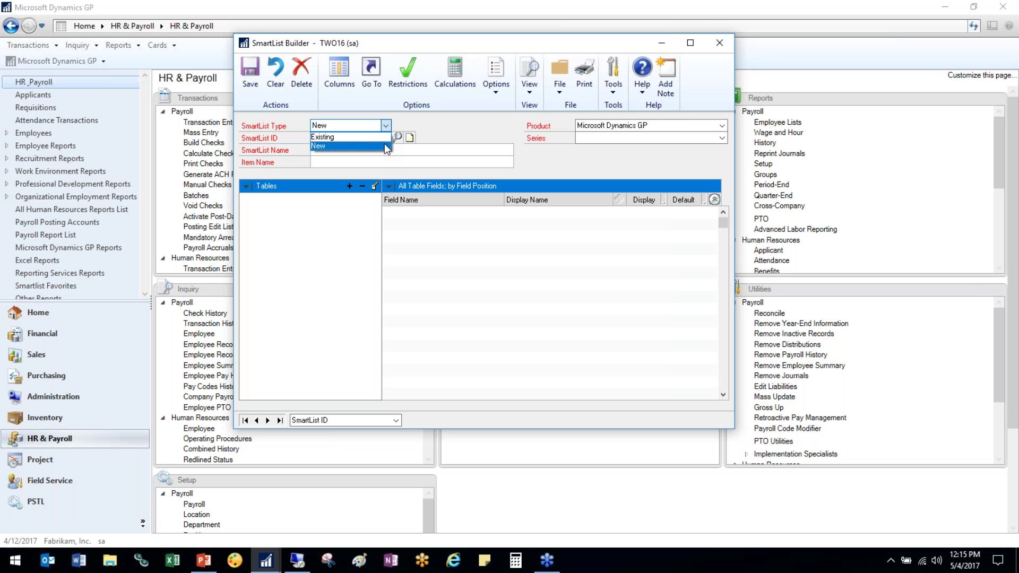
{"action": "left_click", "coordinate": [381, 138]}
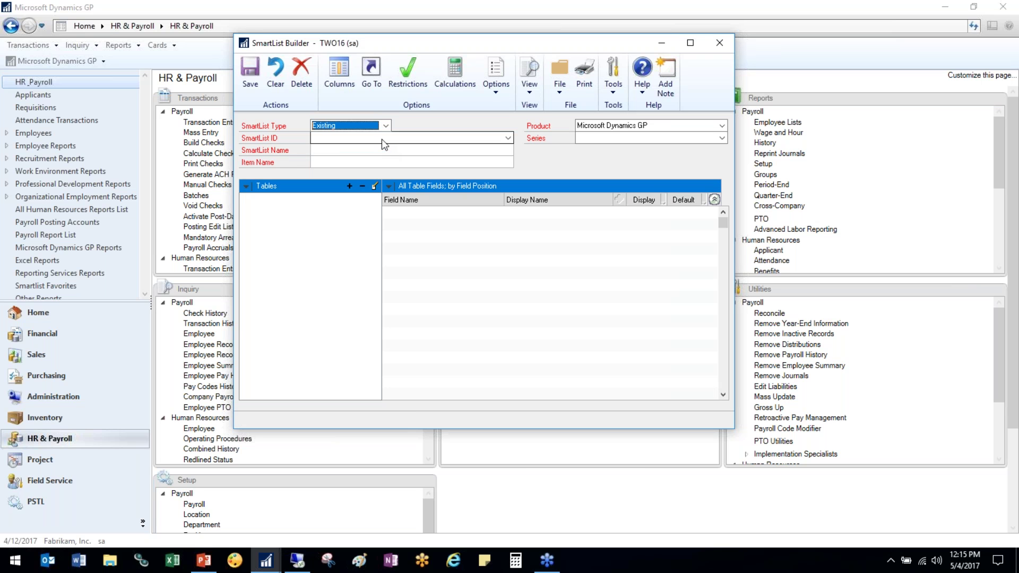
{"action": "left_click", "coordinate": [507, 138]}
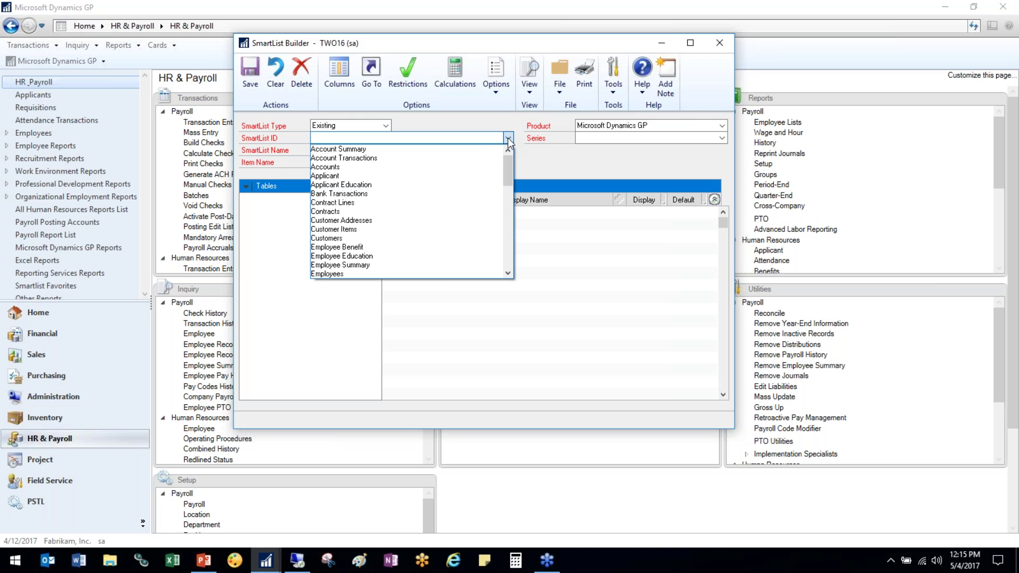
{"action": "left_click_drag", "start_coordinate": [508, 169], "coordinate": [508, 176]}
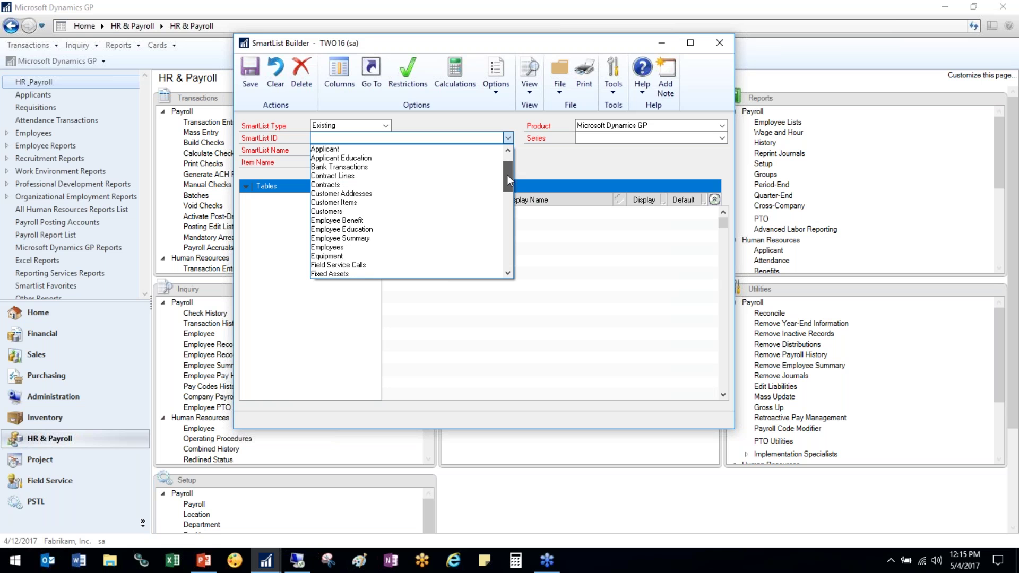
{"action": "left_click", "coordinate": [325, 239]}
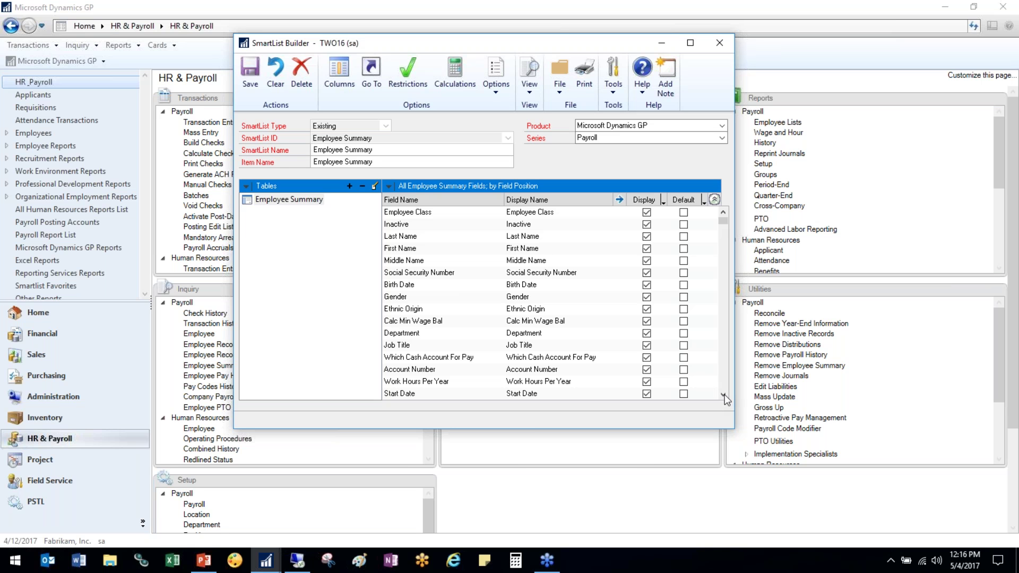
{"action": "left_click", "coordinate": [280, 66]}
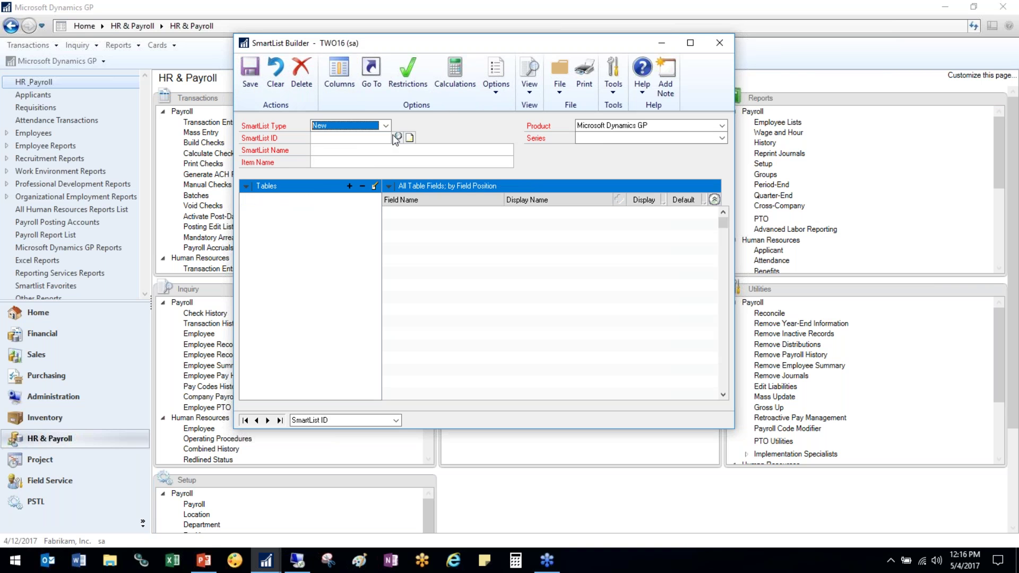
Start a new SmartList with ID POSCOD, SmartList and item name Position Code, and the Payroll series.
{"action": "left_click", "coordinate": [392, 138]}
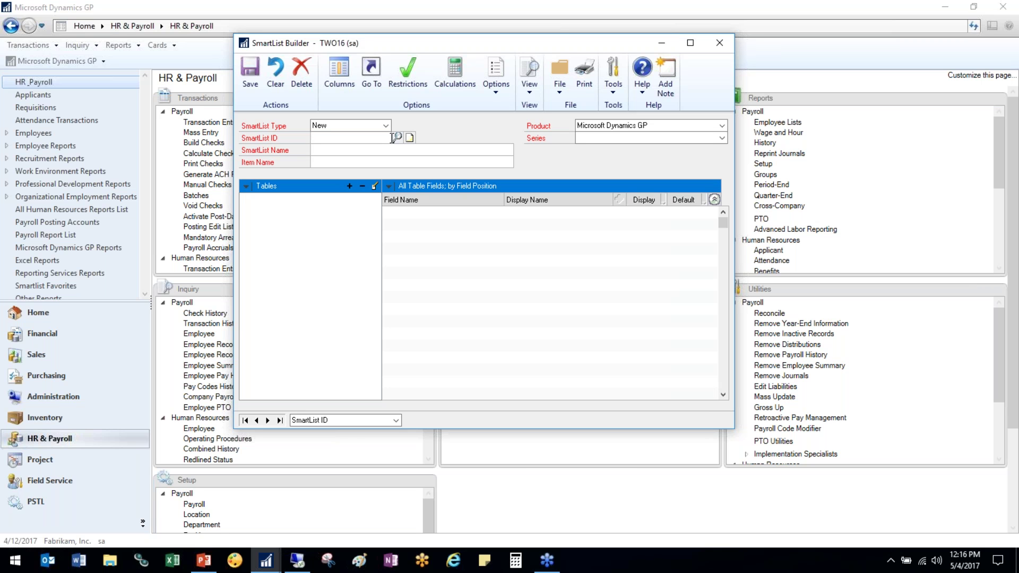
{"action": "type", "text": "POSCOD"}
{"action": "key", "text": "Tab"}
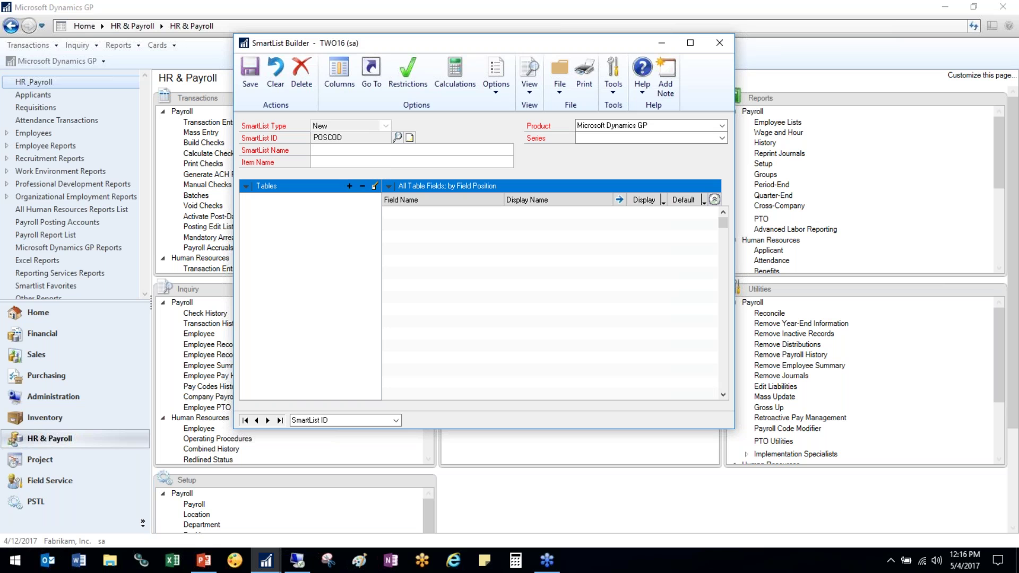
{"action": "type", "text": "Position Code"}
{"action": "key", "text": "Tab"}
{"action": "left_click", "coordinate": [722, 139]}
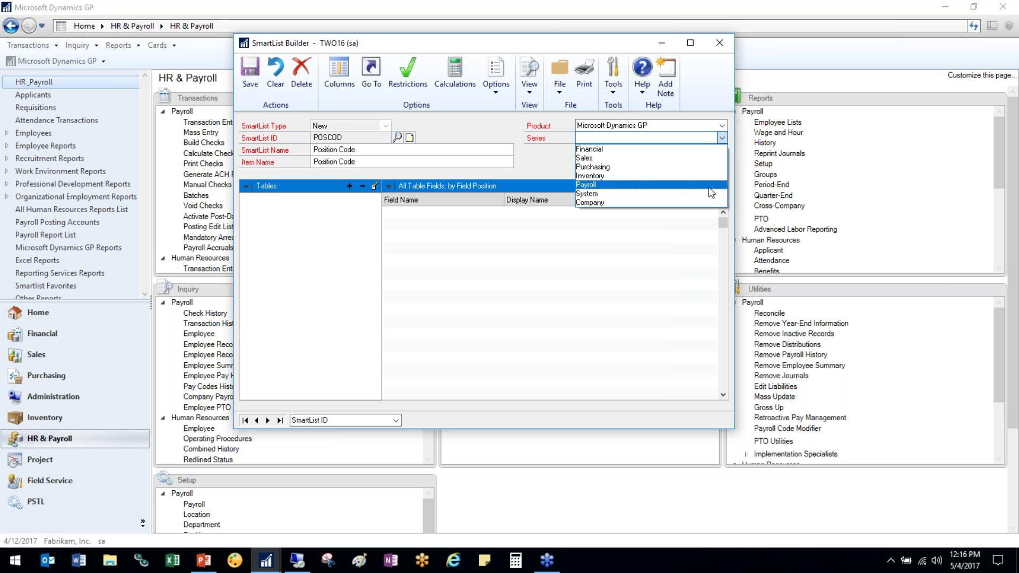
{"action": "left_click", "coordinate": [709, 187]}
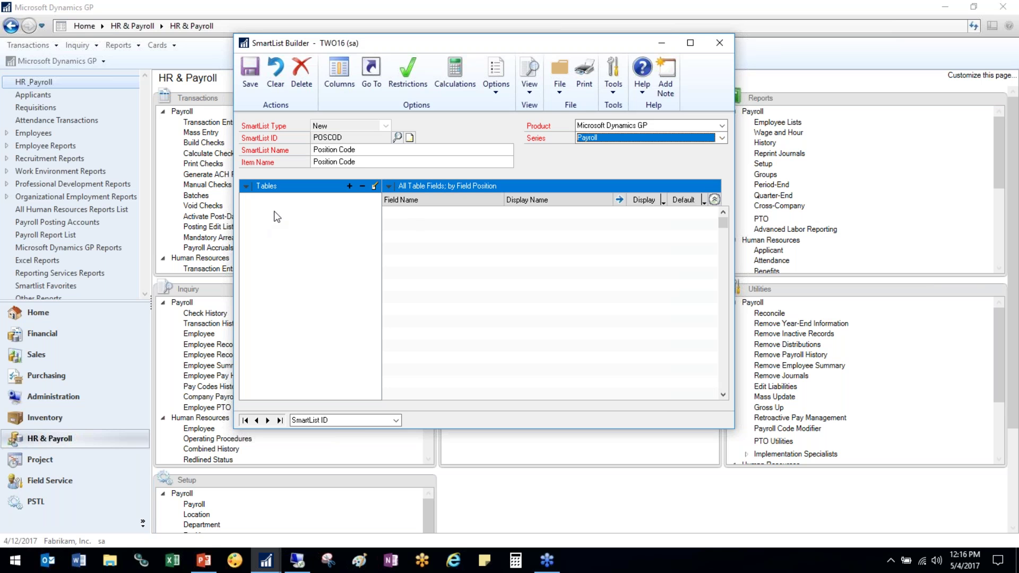
Add the Microsoft Dynamics GP table Payroll Employee Summary to the SmartList, keeping its default key fields.
{"action": "left_click", "coordinate": [348, 187]}
{"action": "left_click", "coordinate": [349, 187]}
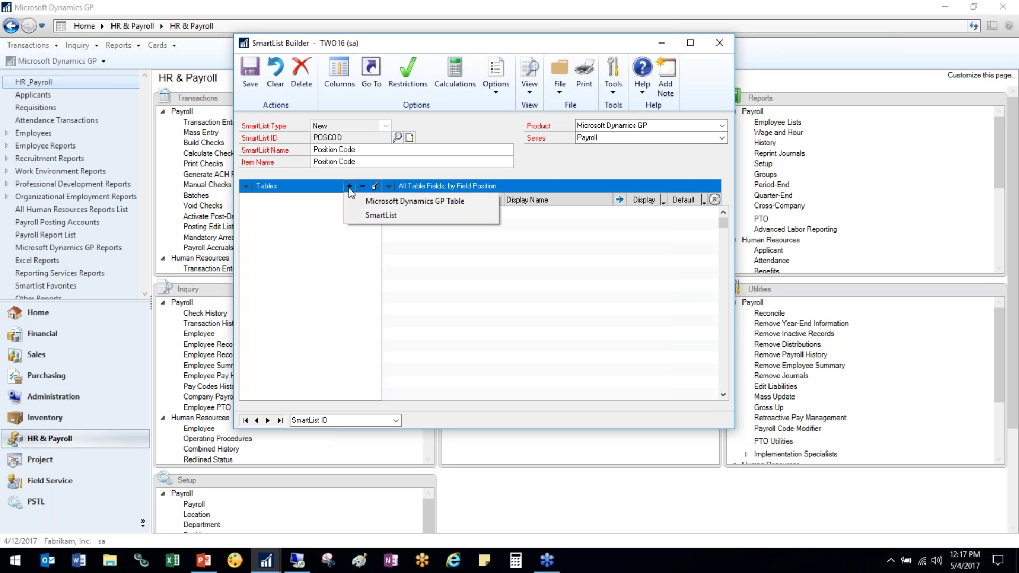
{"action": "left_click", "coordinate": [376, 200]}
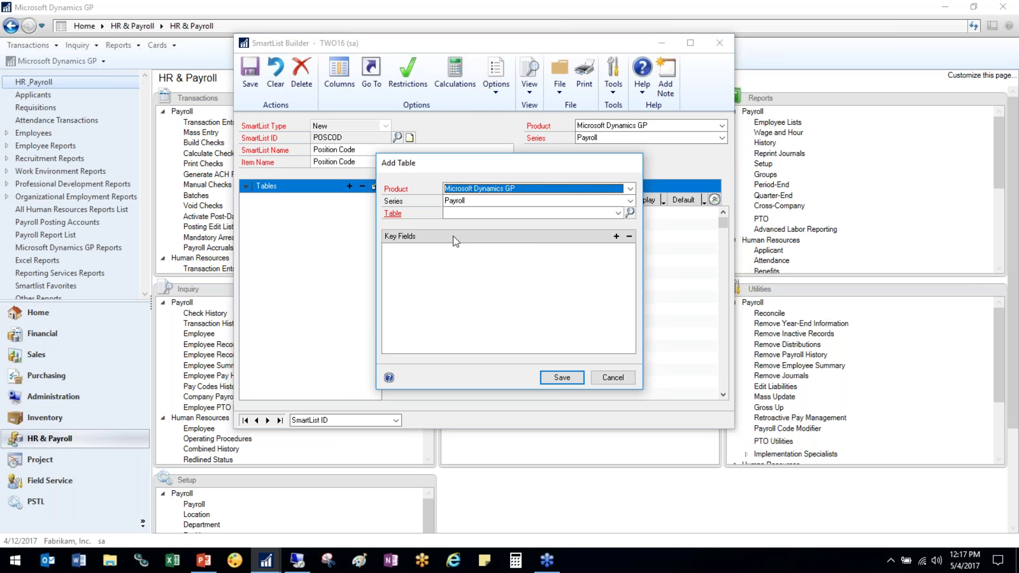
{"action": "left_click", "coordinate": [617, 213]}
{"action": "scroll", "coordinate": [602, 255], "scroll_direction": "down", "scroll_amount": 3}
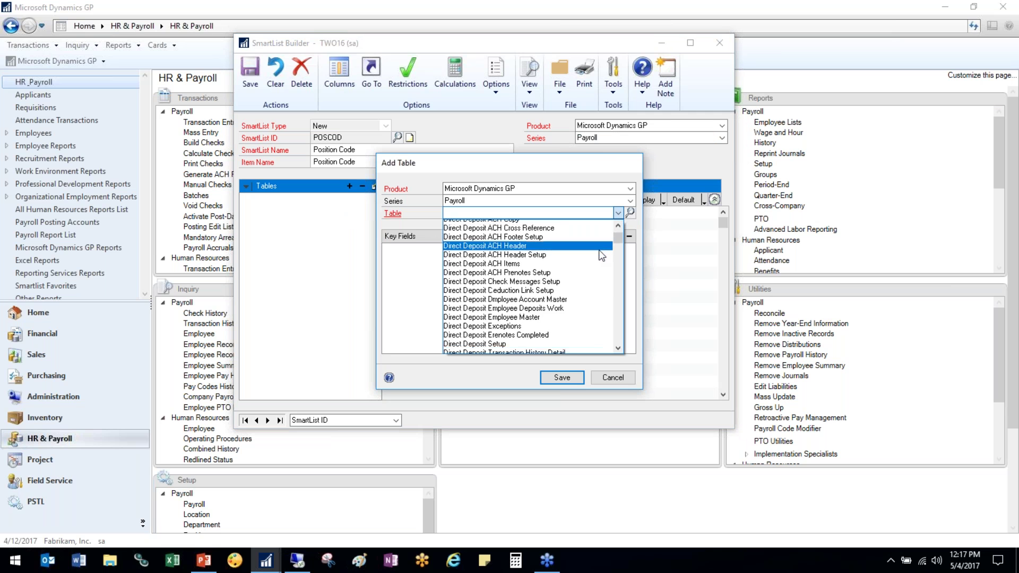
{"action": "scroll", "coordinate": [602, 256], "scroll_direction": "down", "scroll_amount": 3}
{"action": "scroll", "coordinate": [601, 255], "scroll_direction": "up", "scroll_amount": 2}
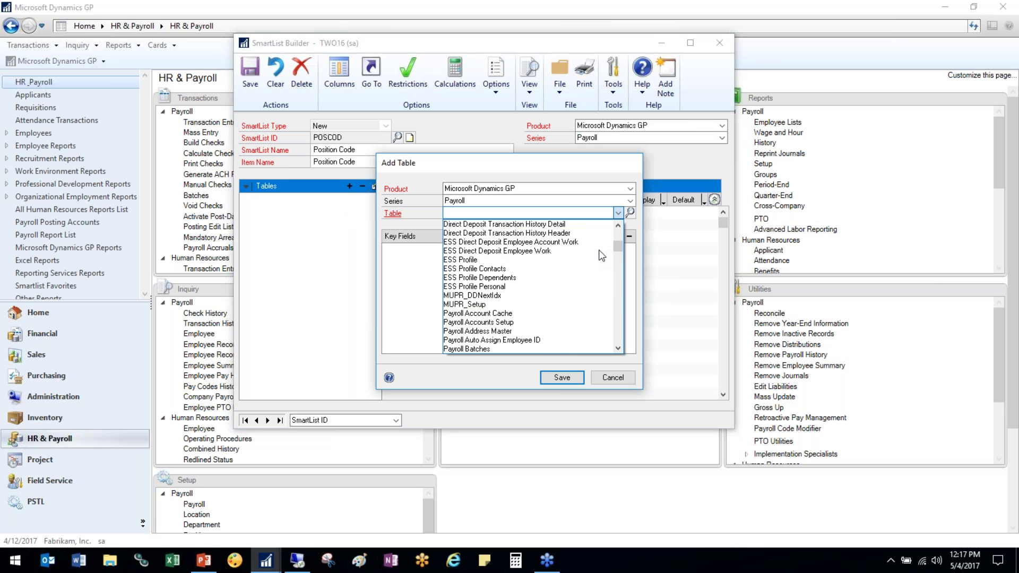
{"action": "scroll", "coordinate": [602, 256], "scroll_direction": "up", "scroll_amount": 4}
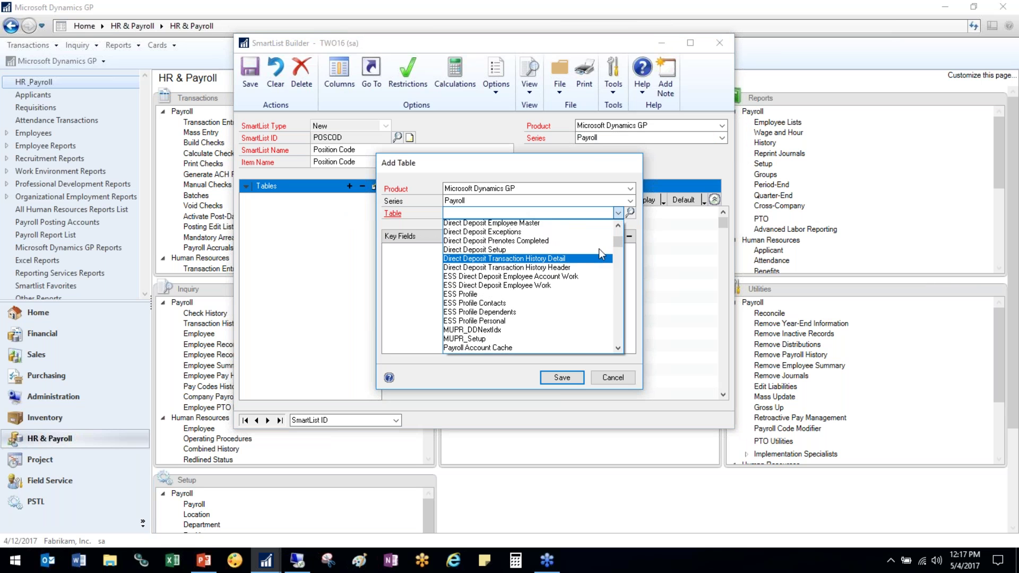
{"action": "scroll", "coordinate": [601, 253], "scroll_direction": "down", "scroll_amount": 12}
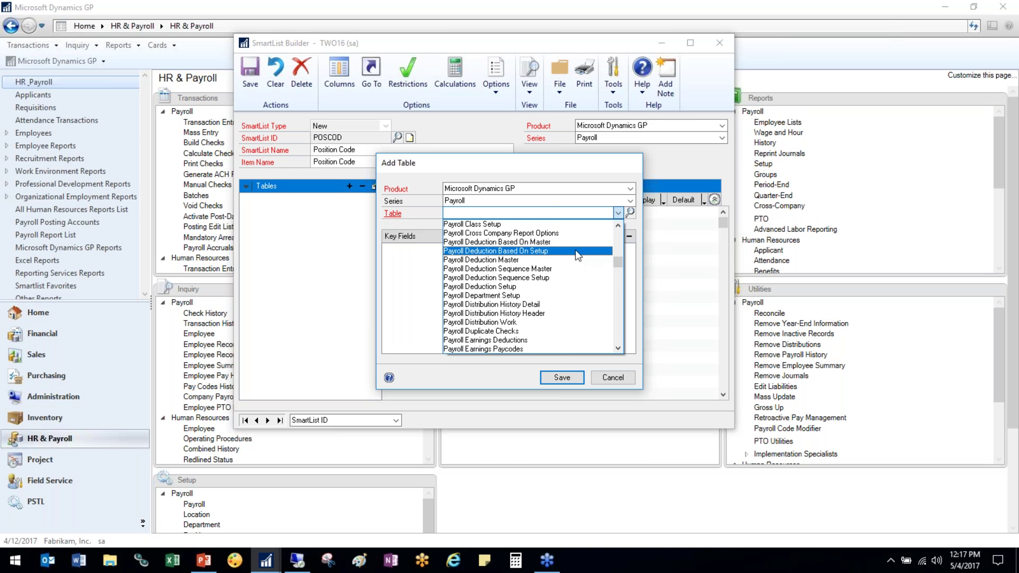
{"action": "scroll", "coordinate": [544, 277], "scroll_direction": "down", "scroll_amount": 3}
{"action": "scroll", "coordinate": [544, 277], "scroll_direction": "down", "scroll_amount": 6}
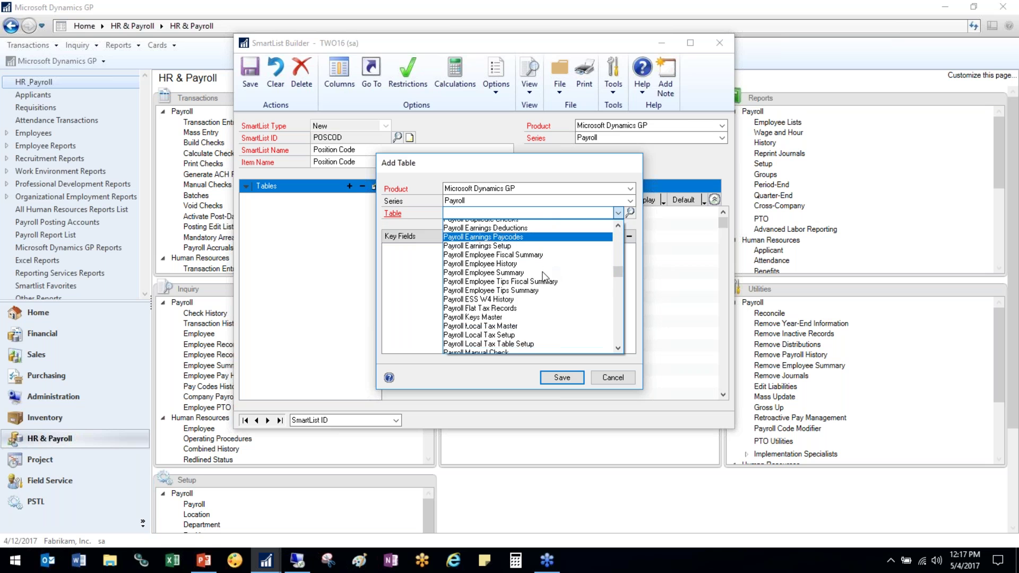
{"action": "scroll", "coordinate": [544, 277], "scroll_direction": "down", "scroll_amount": 4}
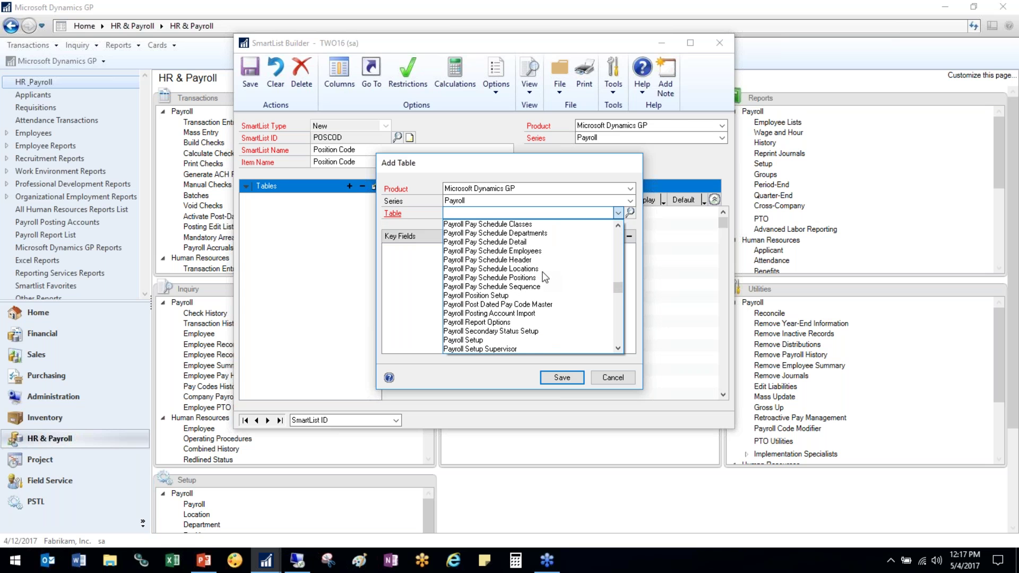
{"action": "scroll", "coordinate": [544, 277], "scroll_direction": "up", "scroll_amount": 4}
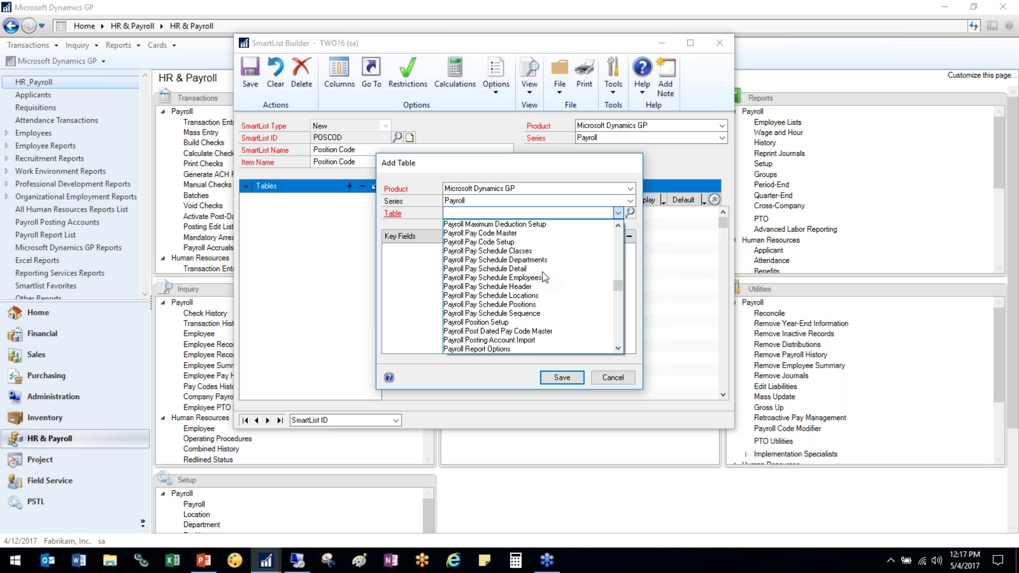
{"action": "scroll", "coordinate": [505, 254], "scroll_direction": "up", "scroll_amount": 3}
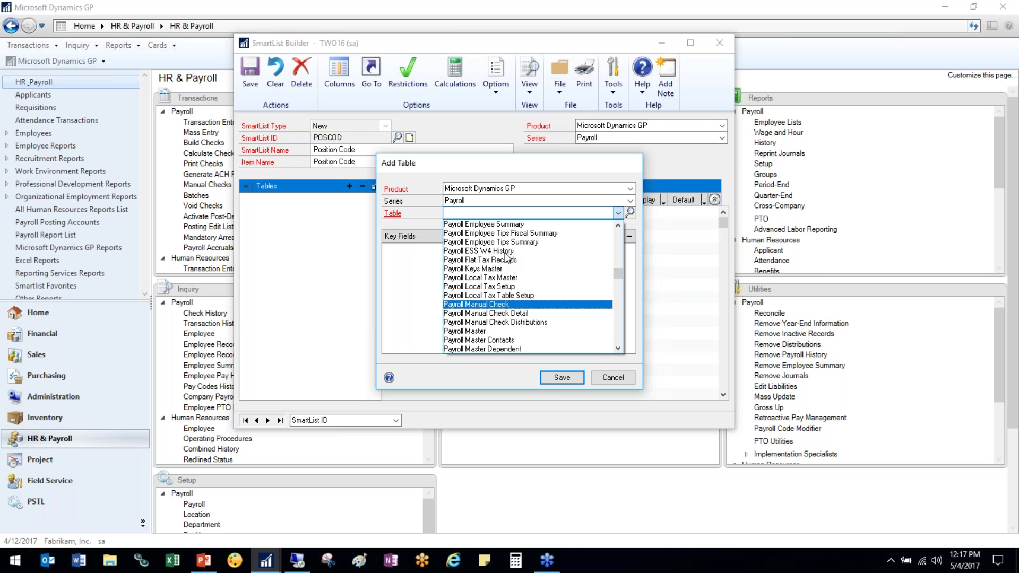
{"action": "left_click", "coordinate": [507, 225]}
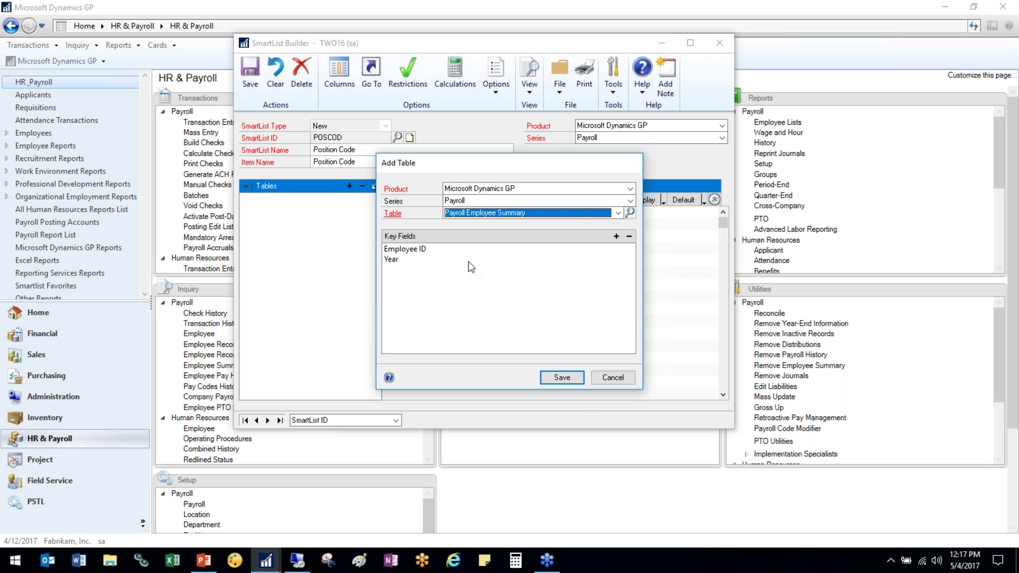
{"action": "left_click", "coordinate": [548, 380]}
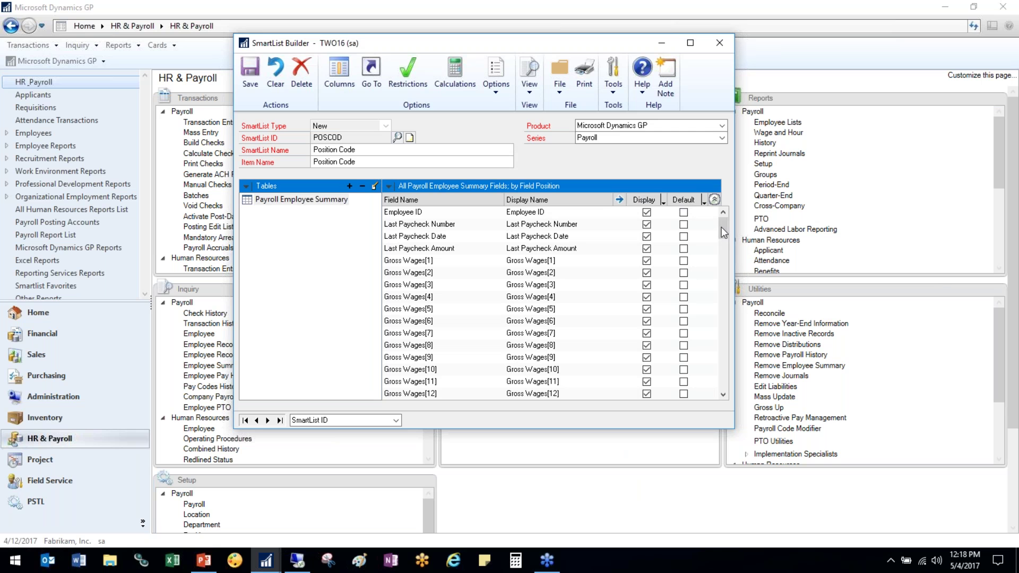
Add the Microsoft Dynamics GP table Payroll Master, linked to Payroll Employee Summary by Employee ID with the Equals method.
{"action": "left_click", "coordinate": [350, 186]}
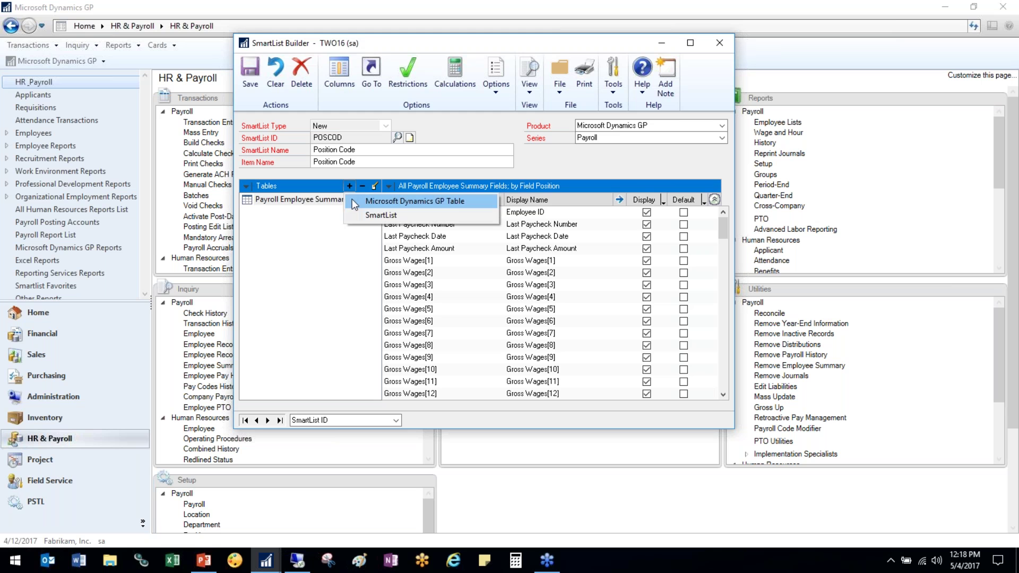
{"action": "left_click", "coordinate": [352, 200]}
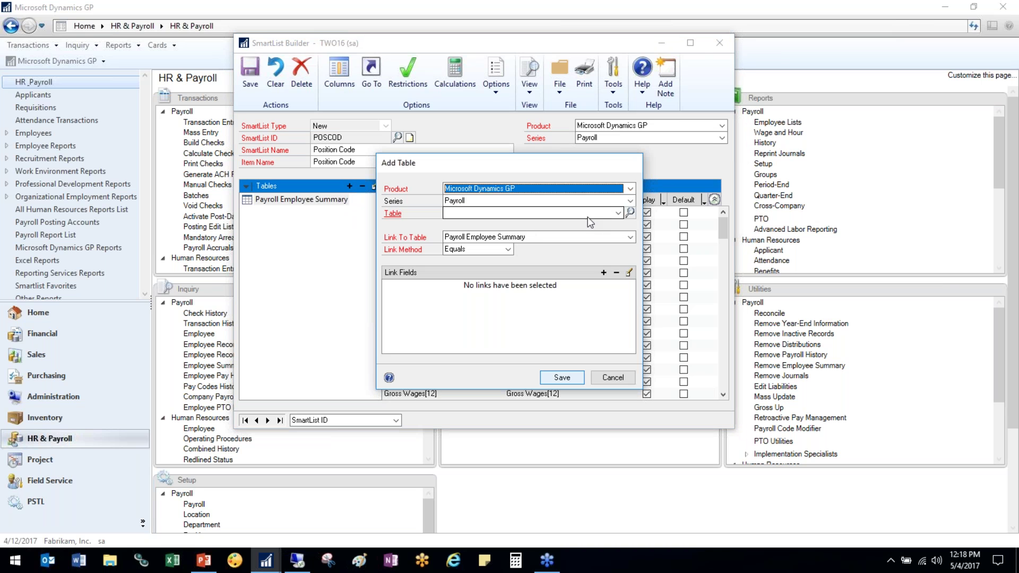
{"action": "left_click", "coordinate": [617, 214]}
{"action": "scroll", "coordinate": [572, 276], "scroll_direction": "down", "scroll_amount": 5}
{"action": "scroll", "coordinate": [574, 287], "scroll_direction": "down", "scroll_amount": 4}
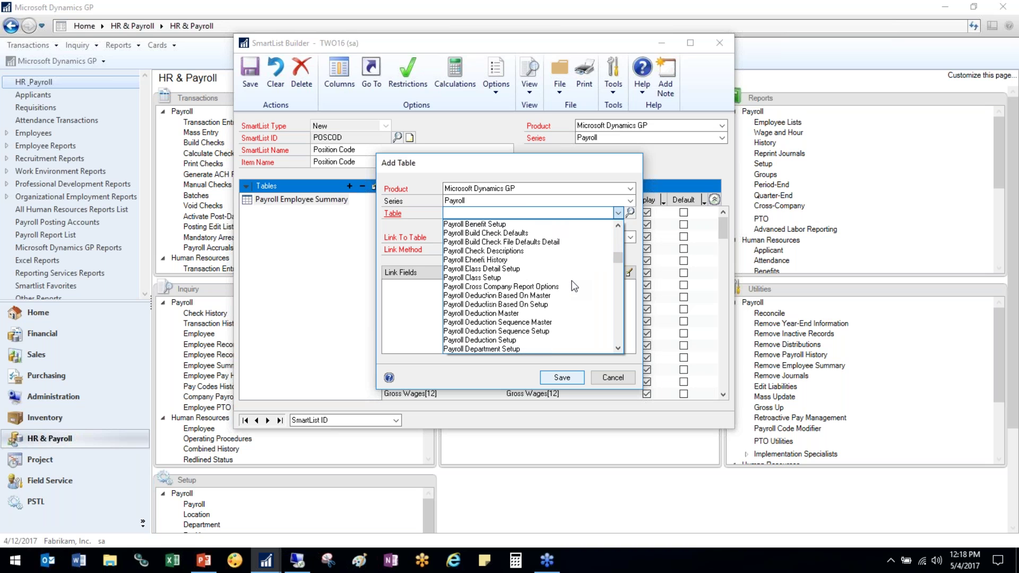
{"action": "scroll", "coordinate": [573, 286], "scroll_direction": "down", "scroll_amount": 4}
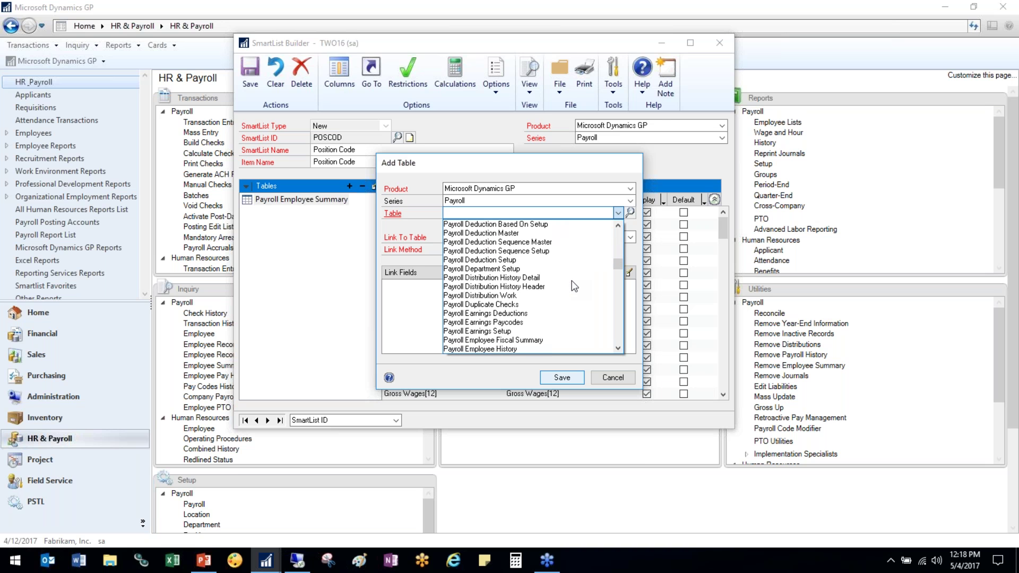
{"action": "scroll", "coordinate": [574, 286], "scroll_direction": "down", "scroll_amount": 3}
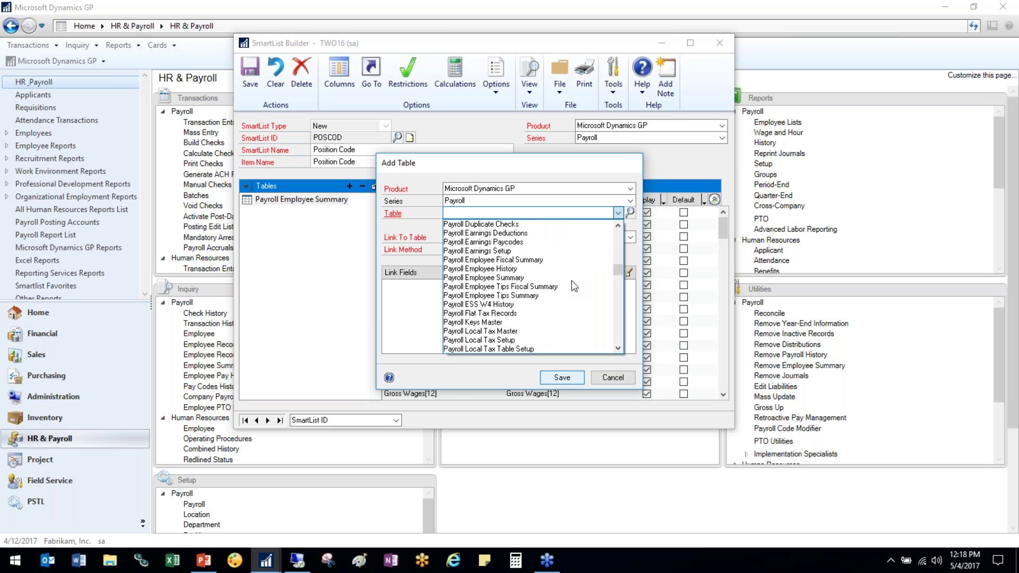
{"action": "scroll", "coordinate": [574, 286], "scroll_direction": "down", "scroll_amount": 1}
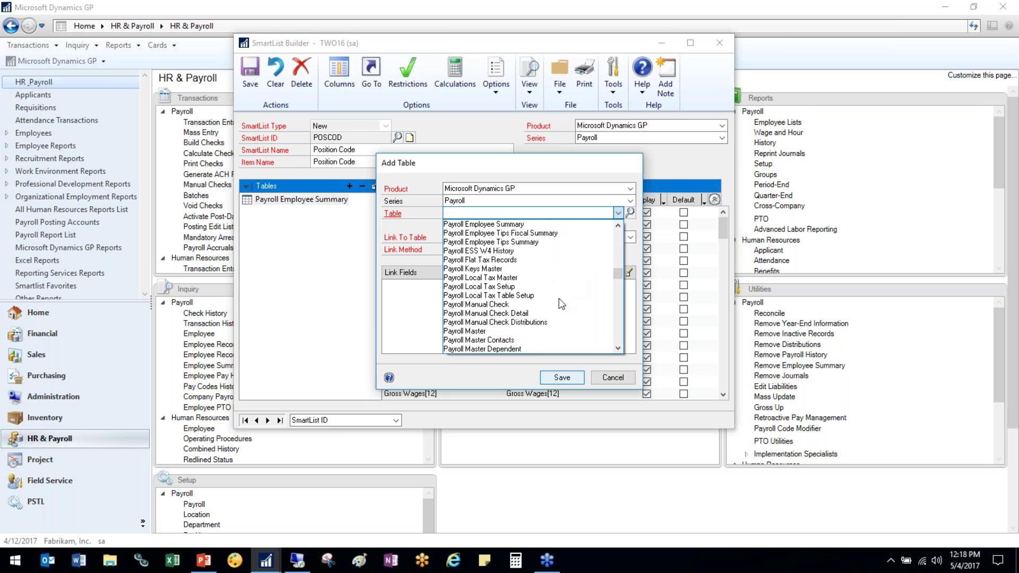
{"action": "left_click", "coordinate": [505, 334]}
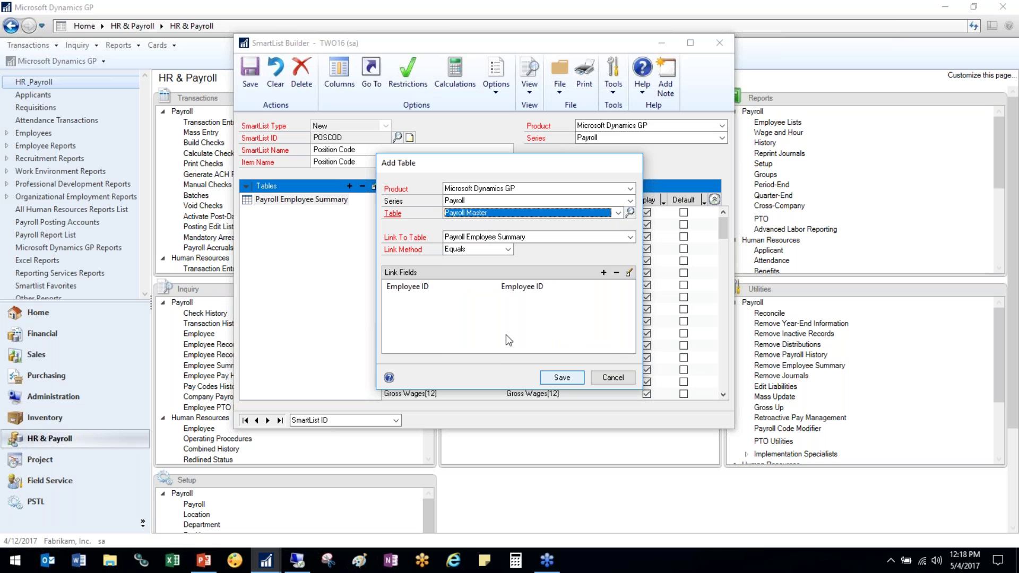
{"action": "left_click", "coordinate": [562, 377]}
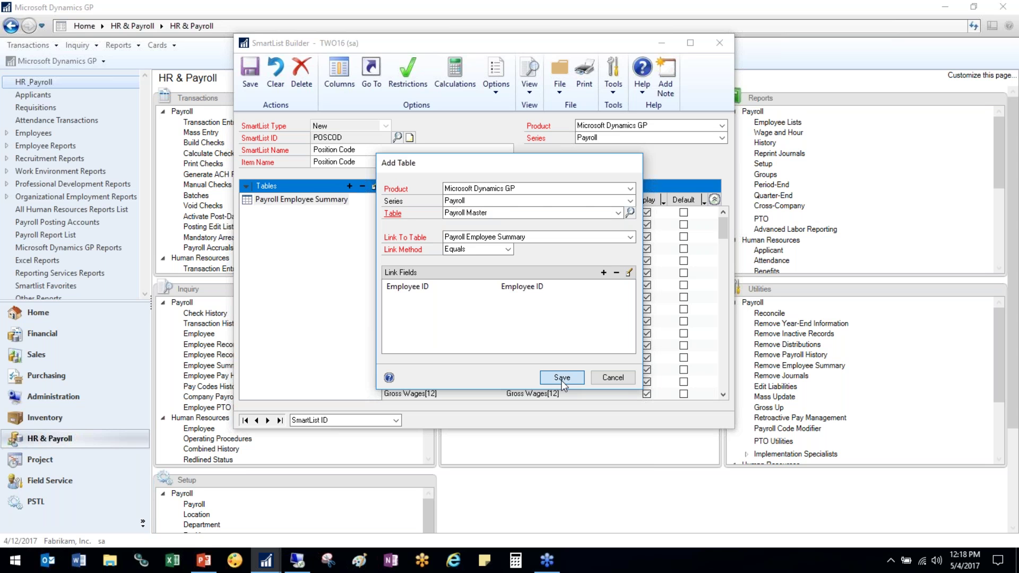
{"action": "left_click", "coordinate": [562, 378]}
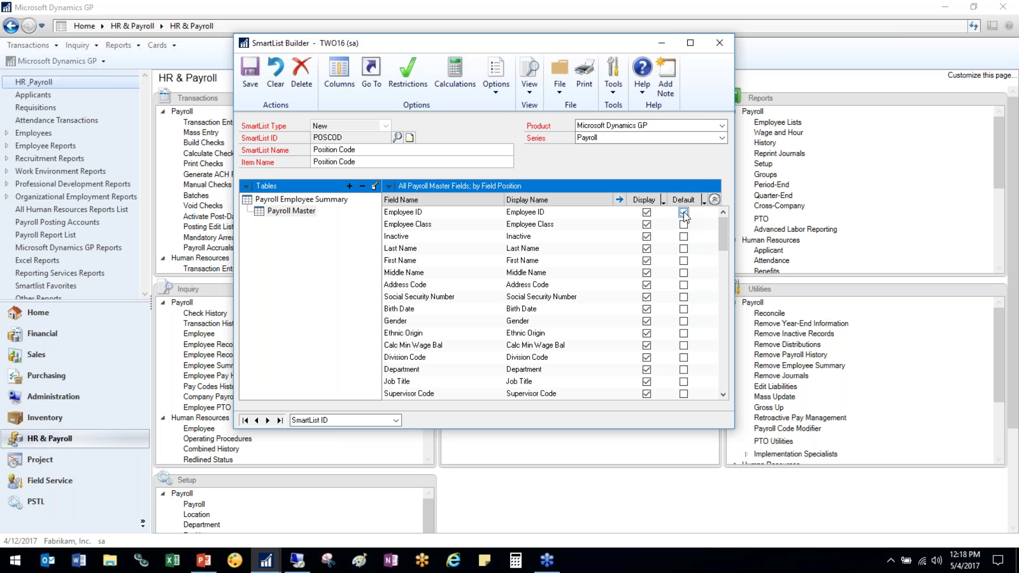
Mark Employee ID, Last Name, First Name and Job Title of the Payroll Master table as default columns.
{"action": "left_click", "coordinate": [683, 249]}
{"action": "left_click", "coordinate": [683, 260]}
{"action": "left_click", "coordinate": [683, 381]}
Mark Gross Wages[1], Gross Wages[2] and Gross Wages[3] of the Payroll Employee Summary table as default columns.
{"action": "left_click", "coordinate": [289, 201]}
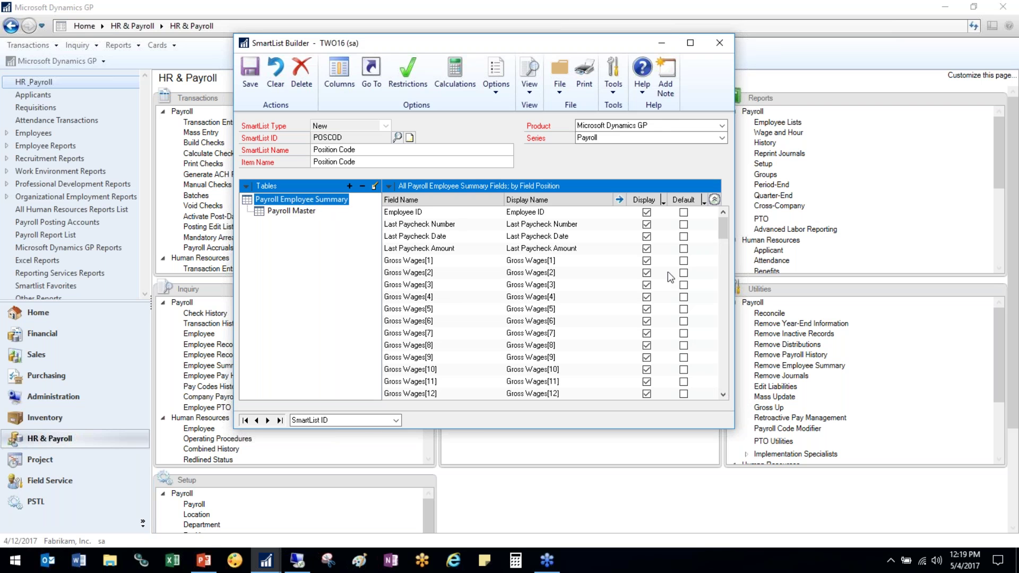
{"action": "left_click", "coordinate": [683, 260]}
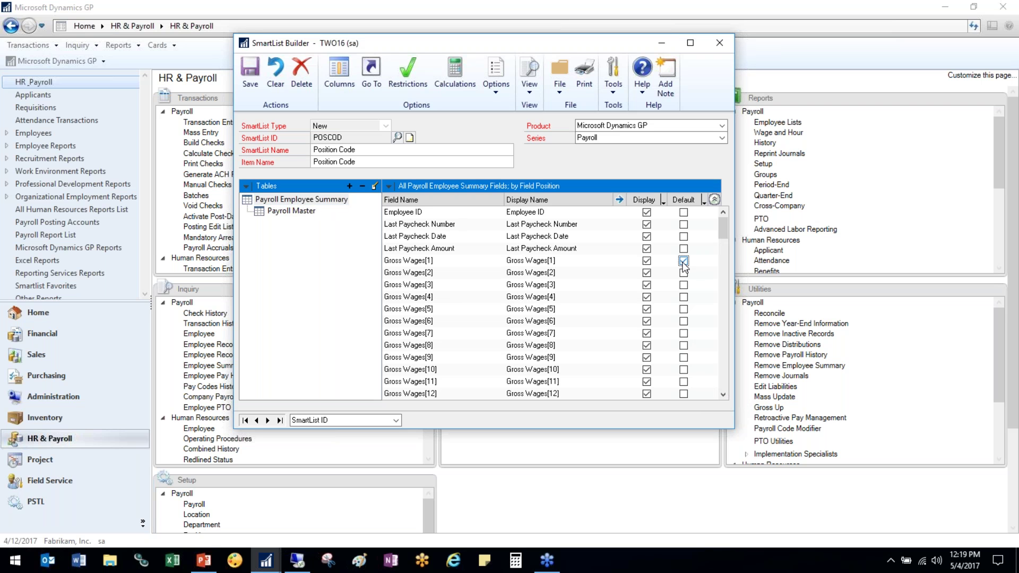
{"action": "left_click", "coordinate": [683, 273]}
{"action": "left_click", "coordinate": [683, 285]}
Add a restriction to the Position Code SmartList where the Payroll Employee Summary field Year is equal to 2017.
{"action": "left_click", "coordinate": [422, 79]}
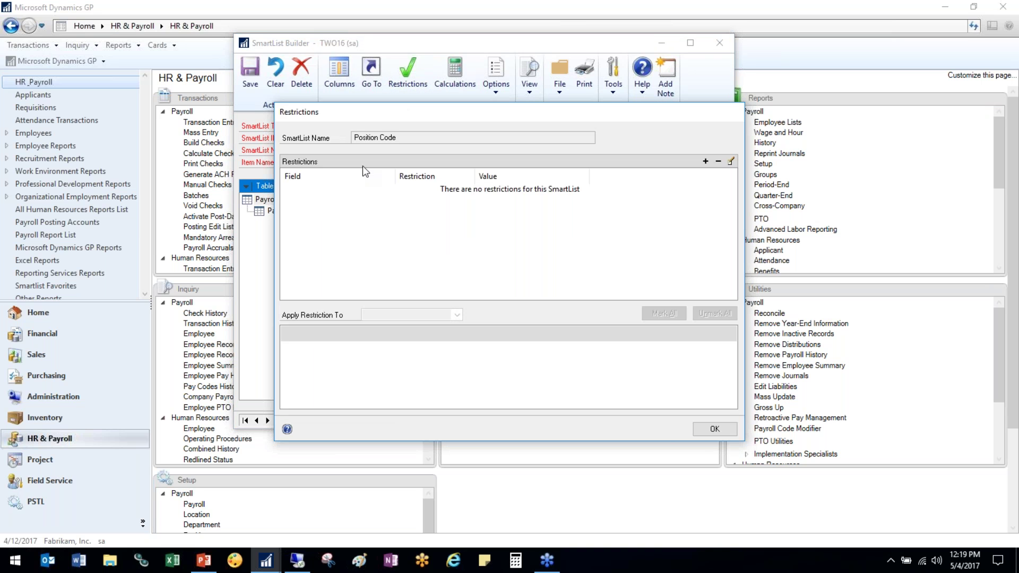
{"action": "left_click", "coordinate": [704, 160]}
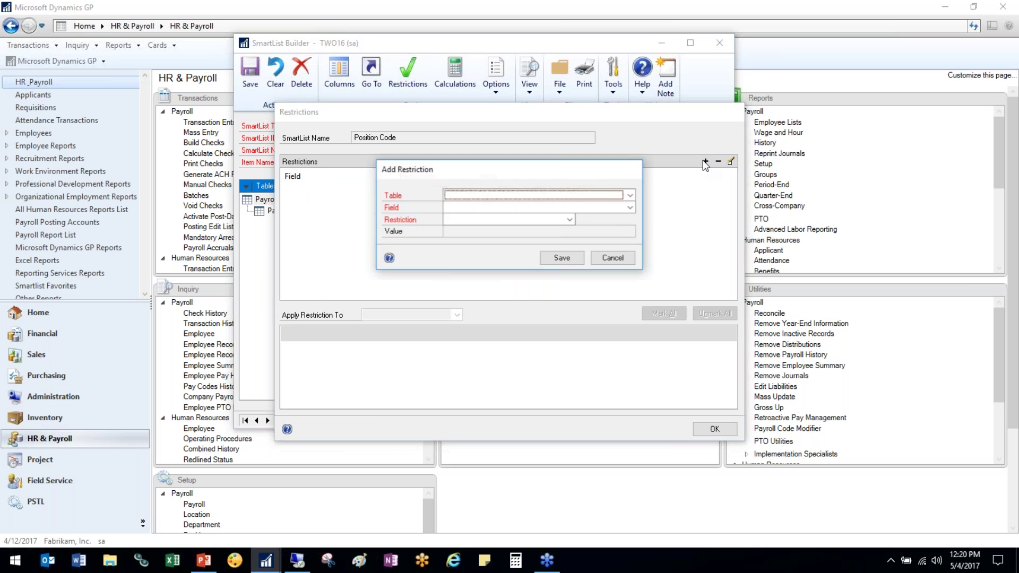
{"action": "left_click", "coordinate": [629, 197]}
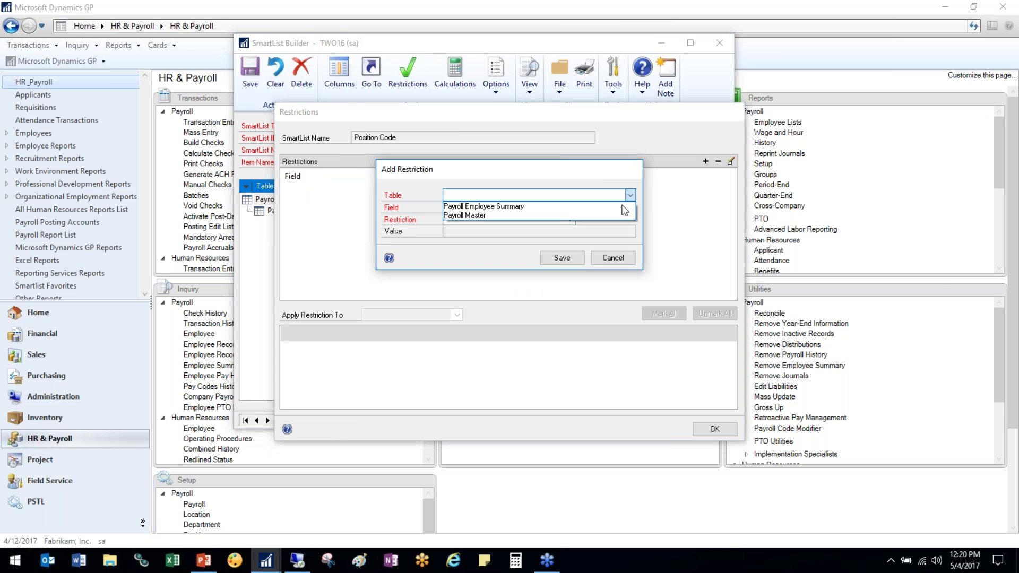
{"action": "left_click", "coordinate": [621, 208]}
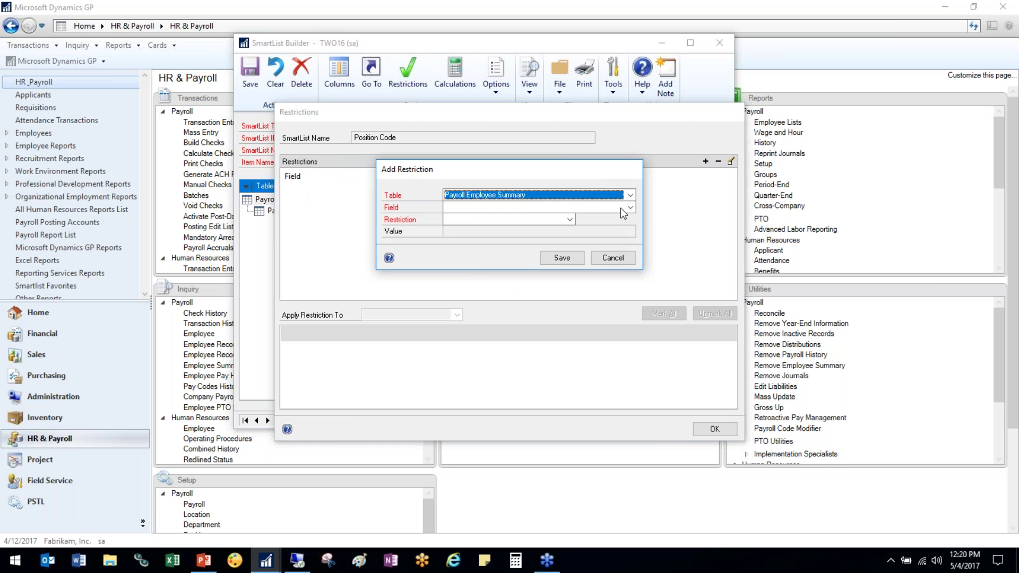
{"action": "left_click", "coordinate": [630, 208]}
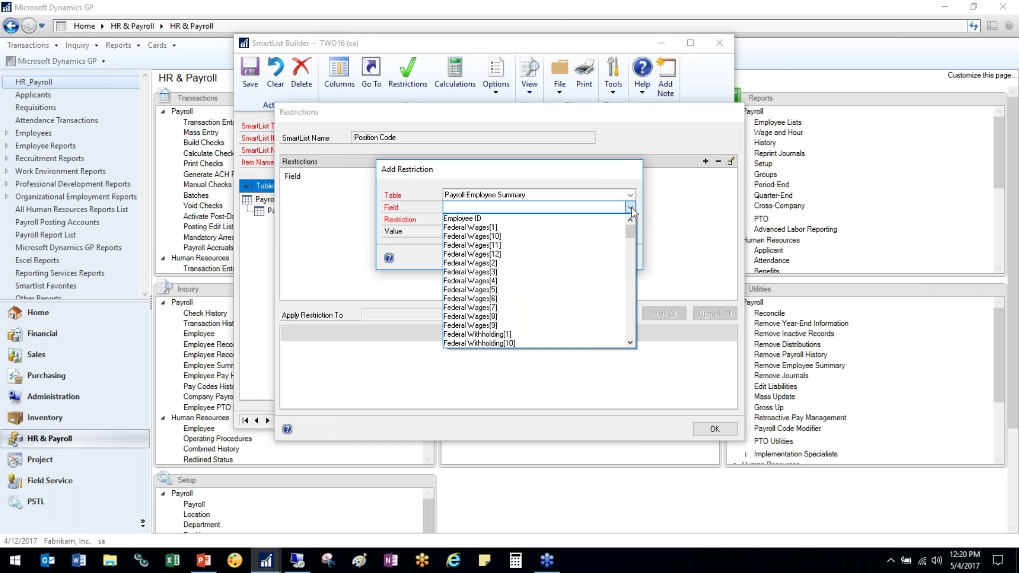
{"action": "left_click_drag", "start_coordinate": [631, 232], "coordinate": [636, 343]}
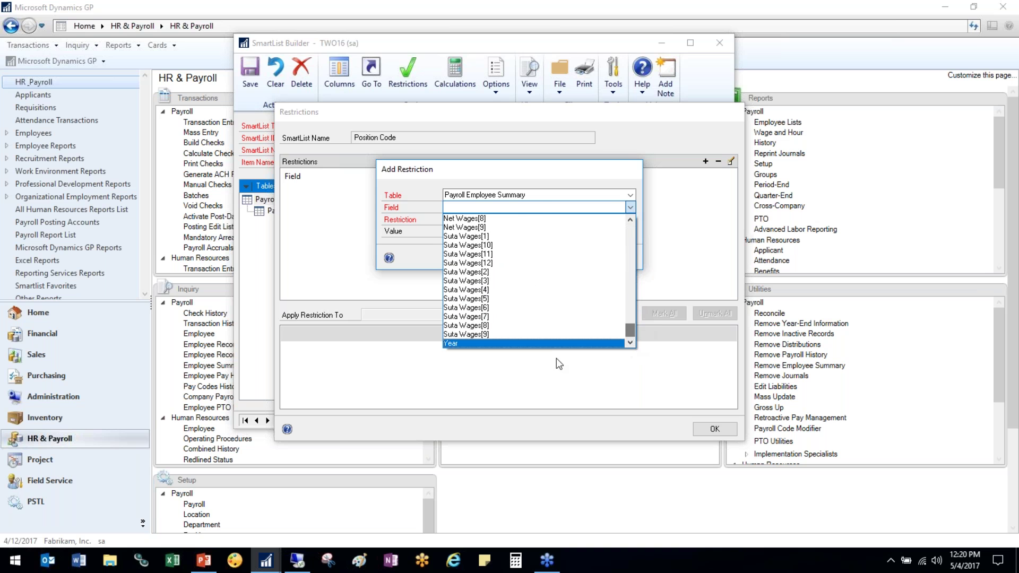
{"action": "left_click", "coordinate": [556, 344]}
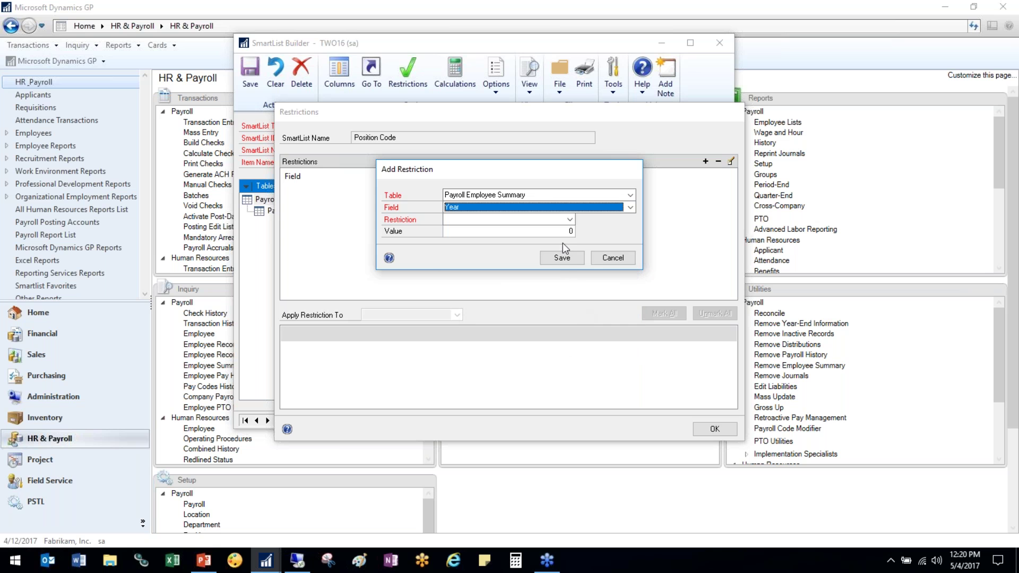
{"action": "left_click", "coordinate": [569, 219]}
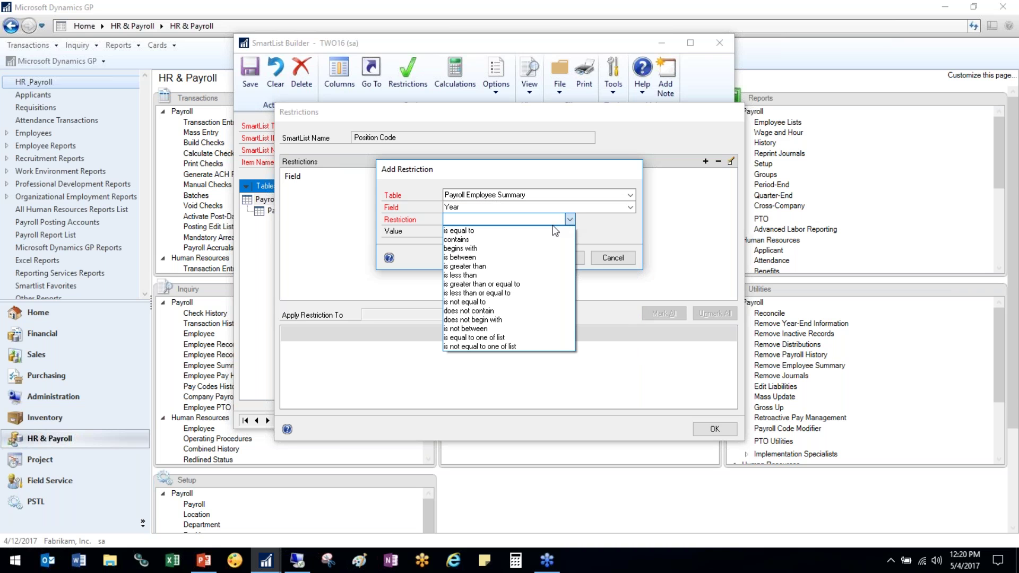
{"action": "left_click", "coordinate": [543, 230]}
{"action": "left_click", "coordinate": [570, 232]}
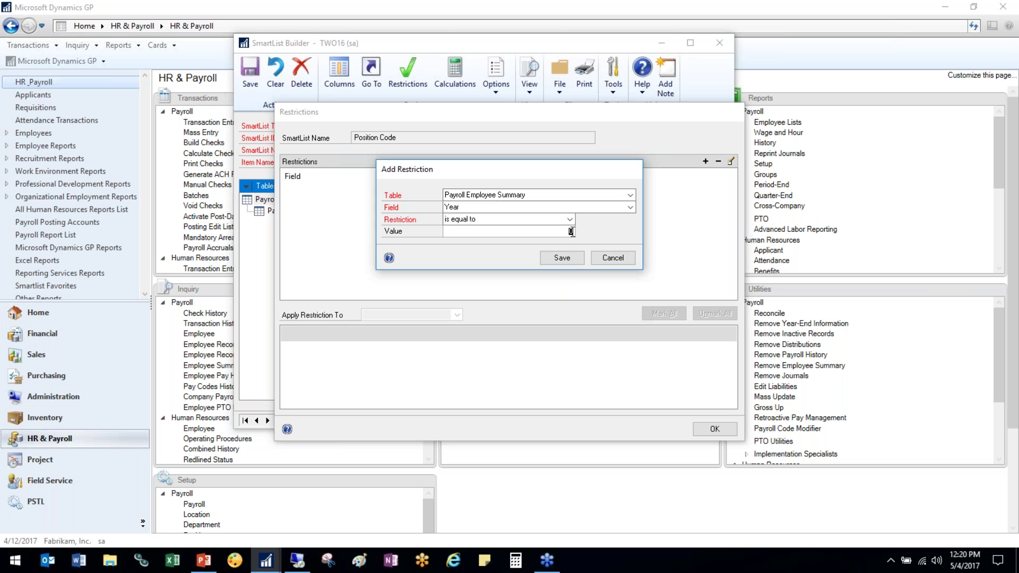
{"action": "type", "text": "2,017"}
{"action": "left_click", "coordinate": [563, 258]}
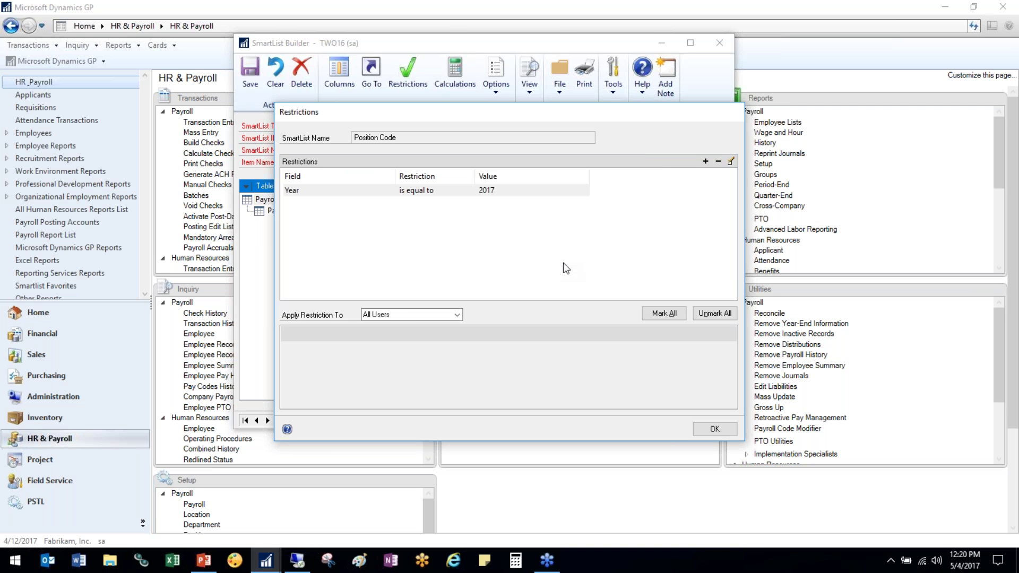
{"action": "left_click", "coordinate": [714, 429]}
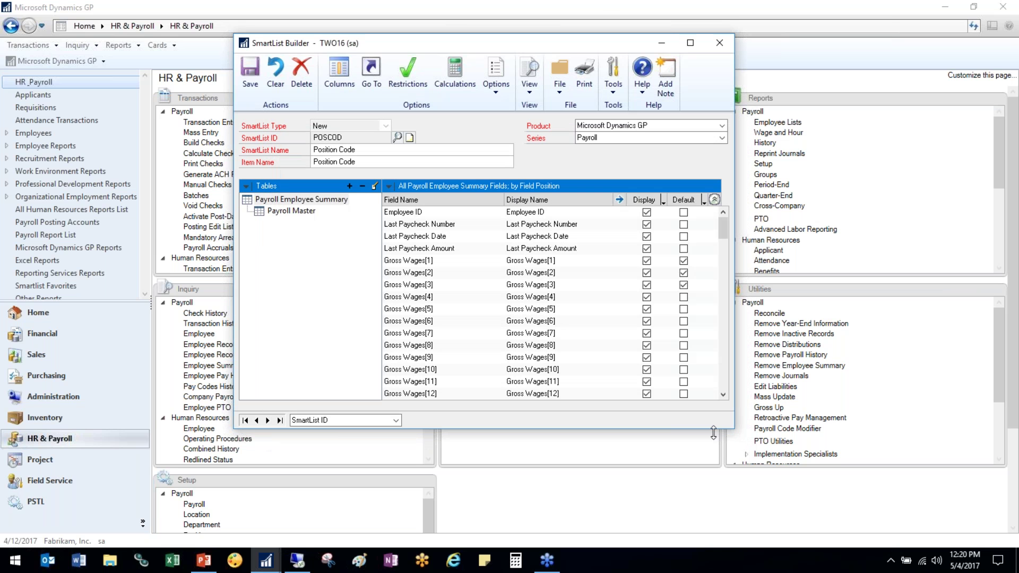
Save the Position Code SmartList and close the builder, opening SmartList with the detected builder changes applied.
{"action": "left_click", "coordinate": [250, 75]}
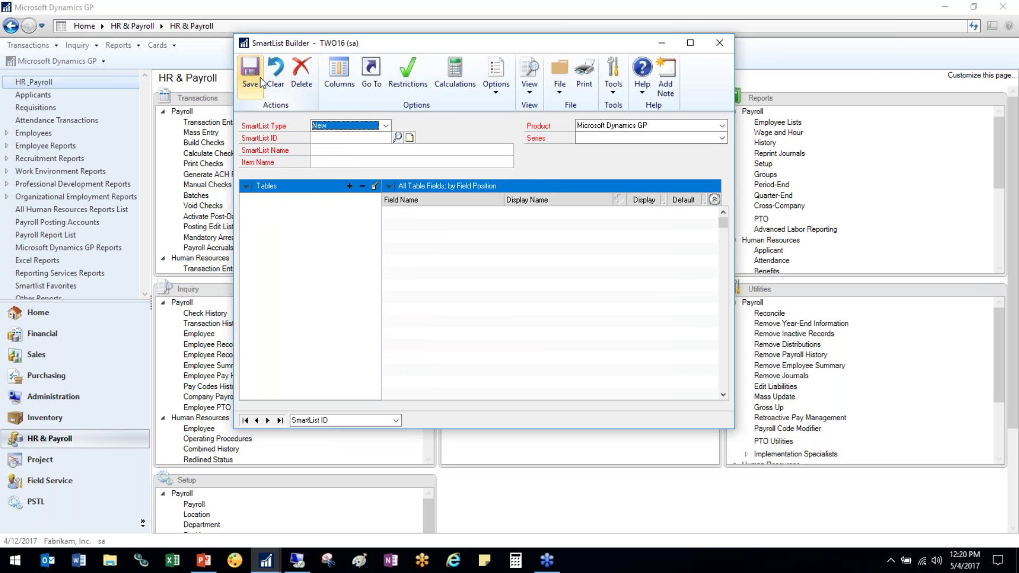
{"action": "left_click", "coordinate": [720, 43]}
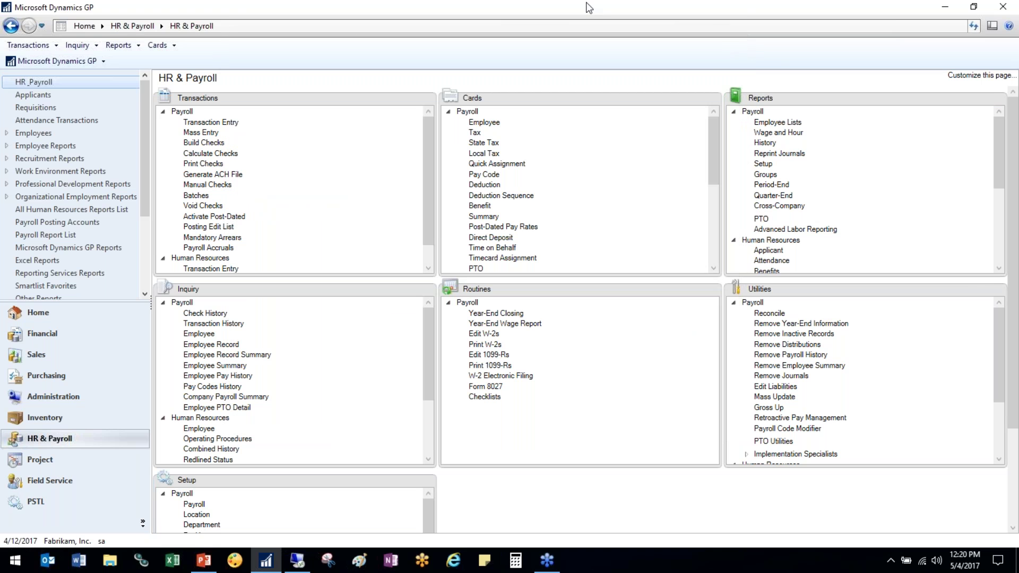
{"action": "left_click", "coordinate": [53, 59]}
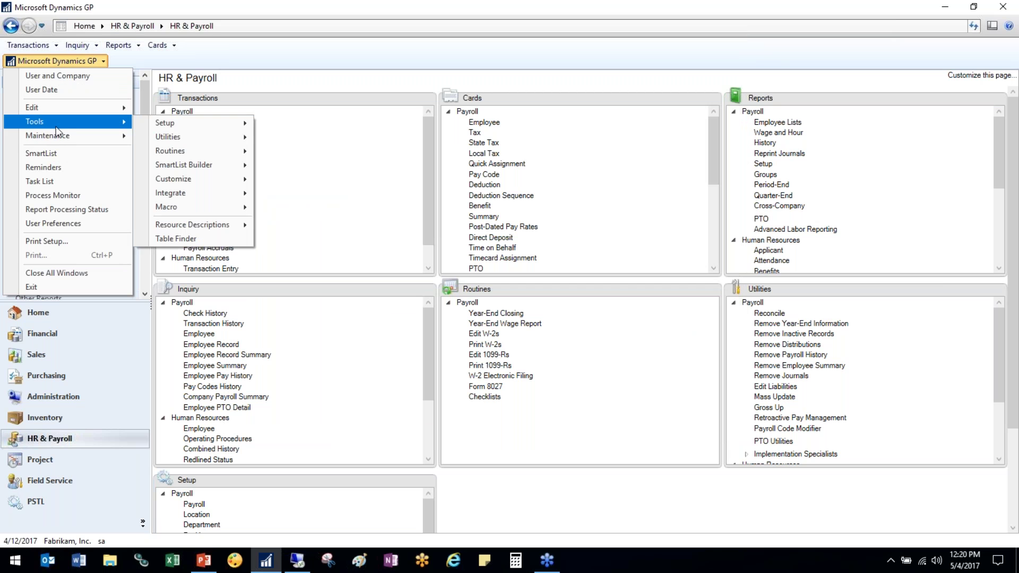
{"action": "mouse_move", "coordinate": [106, 136]}
{"action": "left_click", "coordinate": [41, 153]}
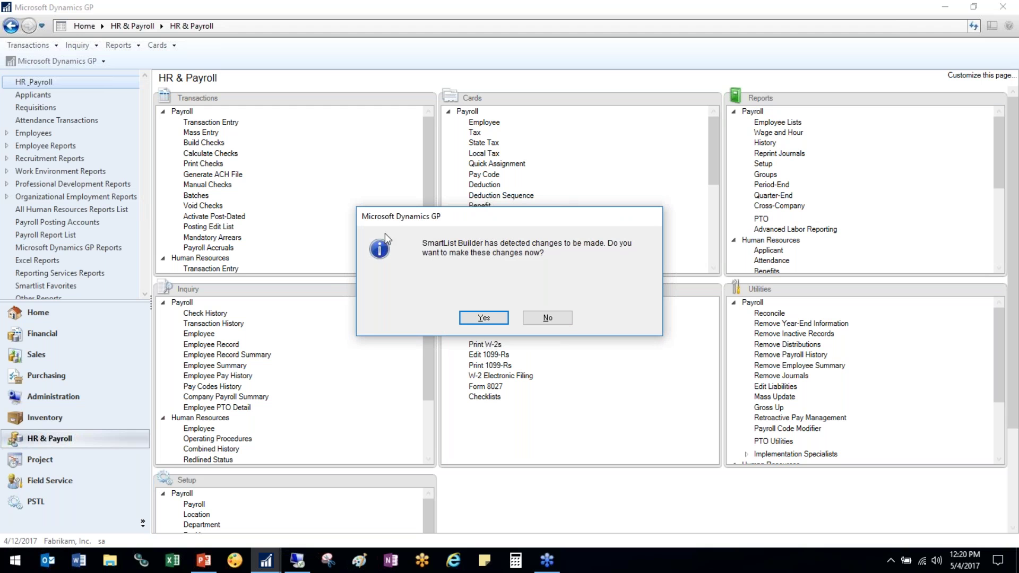
{"action": "left_click", "coordinate": [484, 318]}
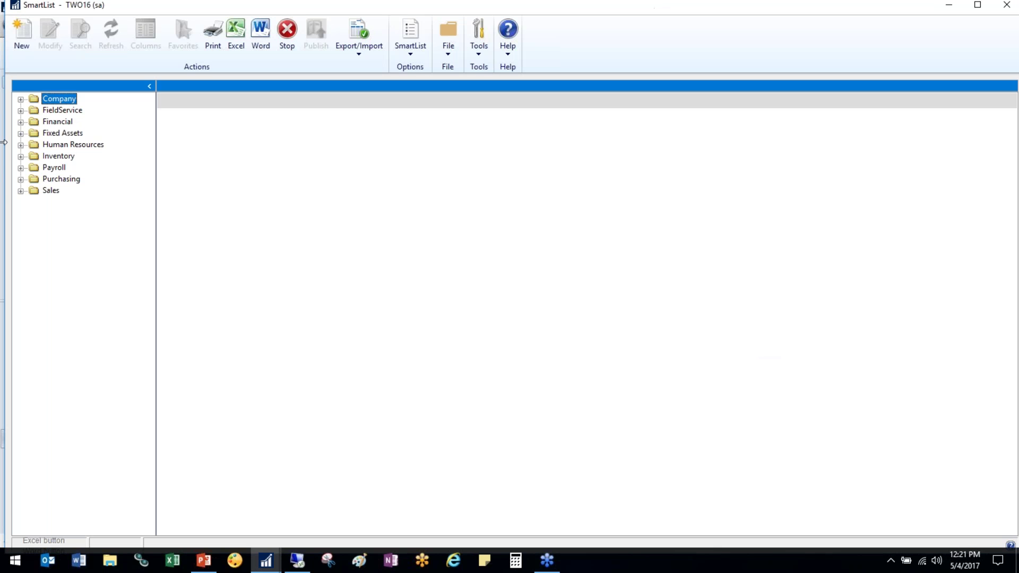
Display the default Position Code list from the Payroll folder.
{"action": "left_click", "coordinate": [21, 169]}
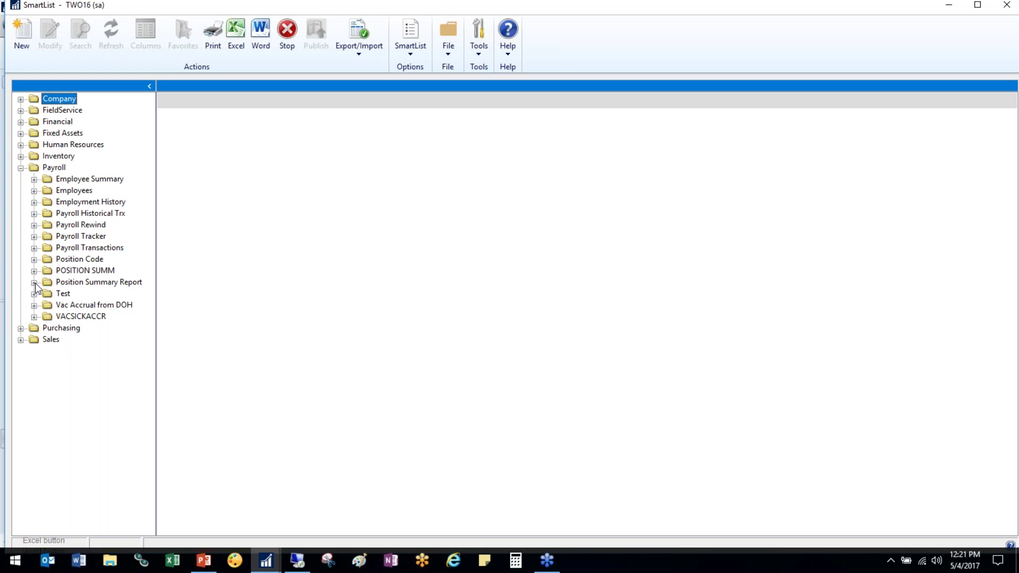
{"action": "left_click", "coordinate": [34, 259]}
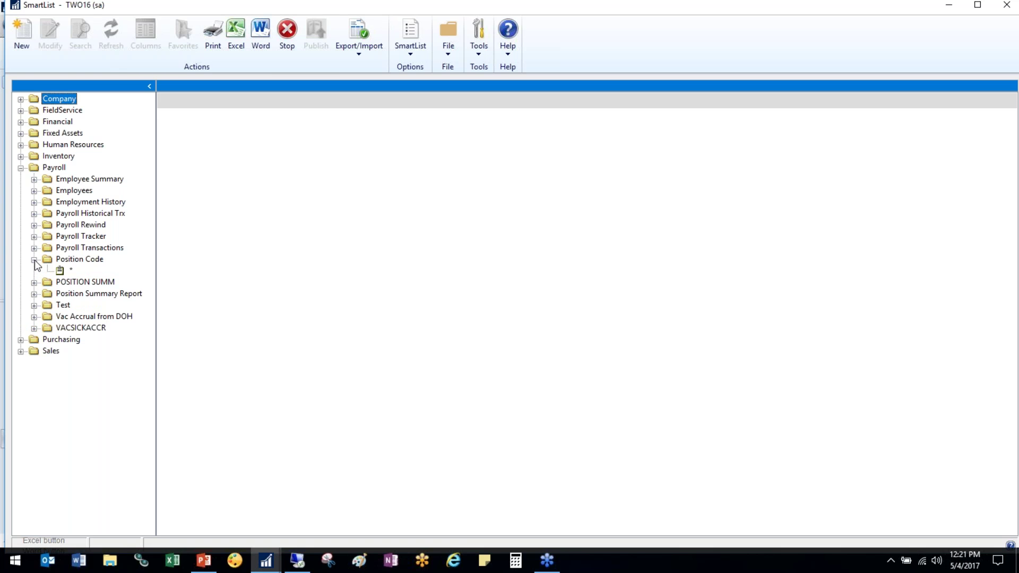
{"action": "left_click", "coordinate": [60, 268]}
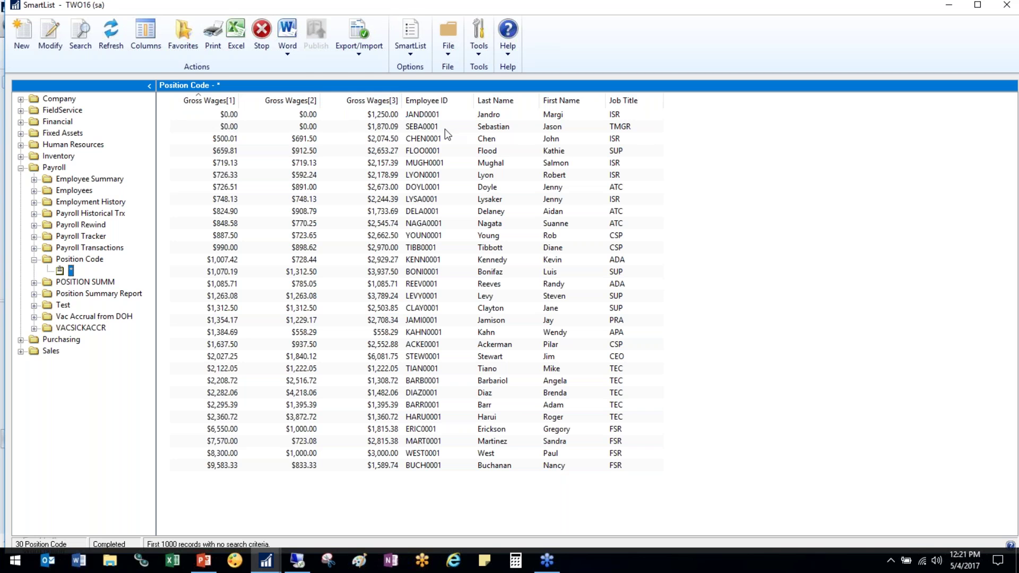
Reorder the Position Code columns so Employee ID, Last Name and First Name come before the three Gross Wages columns.
{"action": "left_click", "coordinate": [149, 51]}
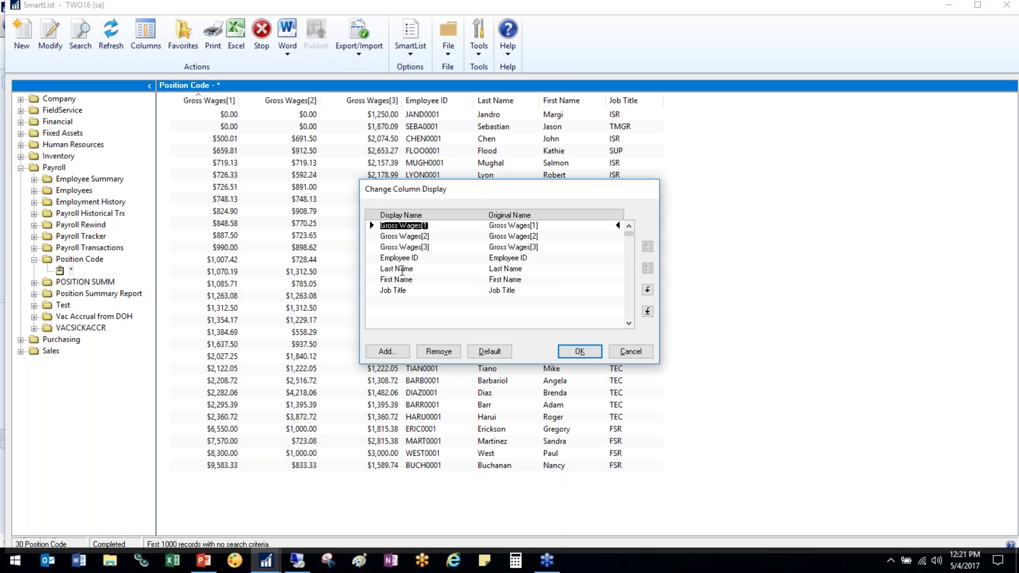
{"action": "left_click", "coordinate": [401, 258]}
{"action": "left_click", "coordinate": [647, 247]}
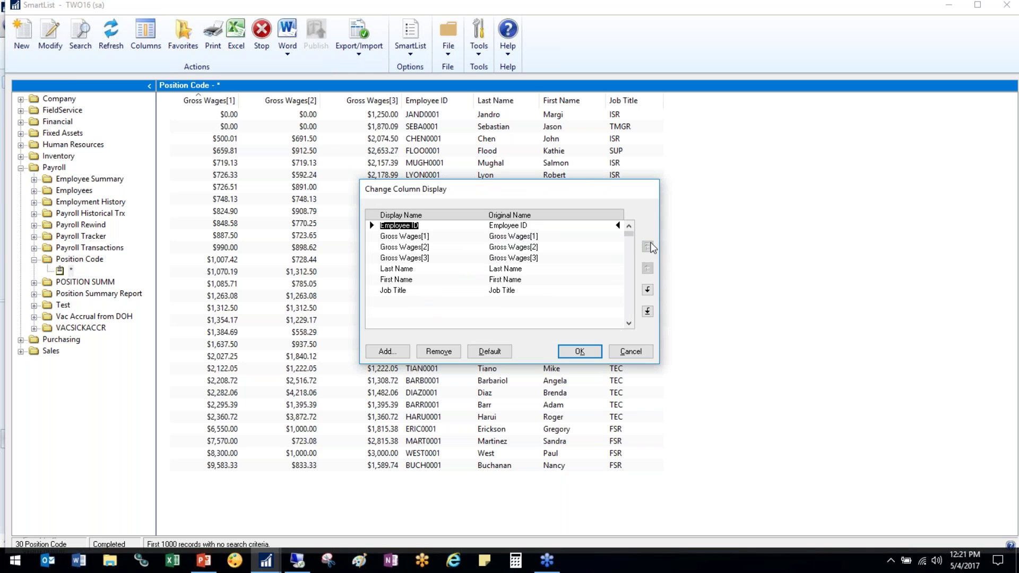
{"action": "left_click", "coordinate": [390, 269]}
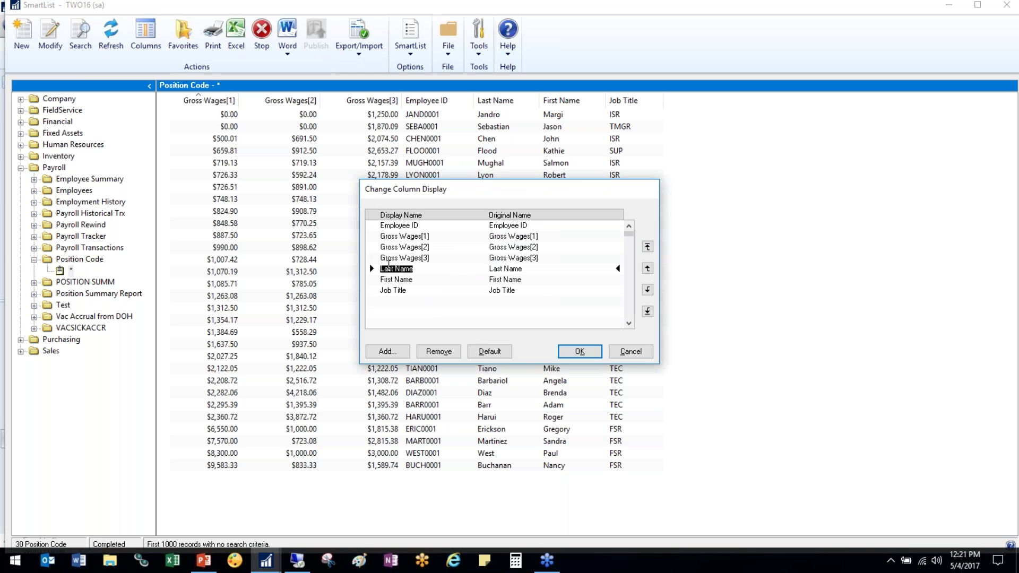
{"action": "left_click", "coordinate": [647, 268]}
{"action": "left_click", "coordinate": [647, 269]}
{"action": "left_click", "coordinate": [648, 269]}
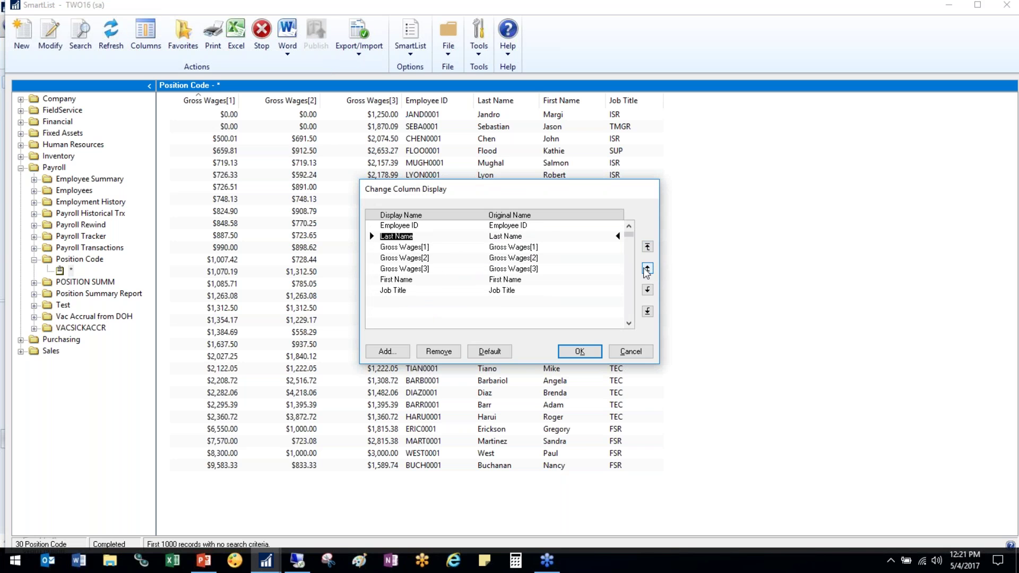
{"action": "left_click", "coordinate": [398, 280]}
{"action": "left_click", "coordinate": [647, 268]}
{"action": "left_click", "coordinate": [648, 268]}
{"action": "left_click", "coordinate": [648, 268]}
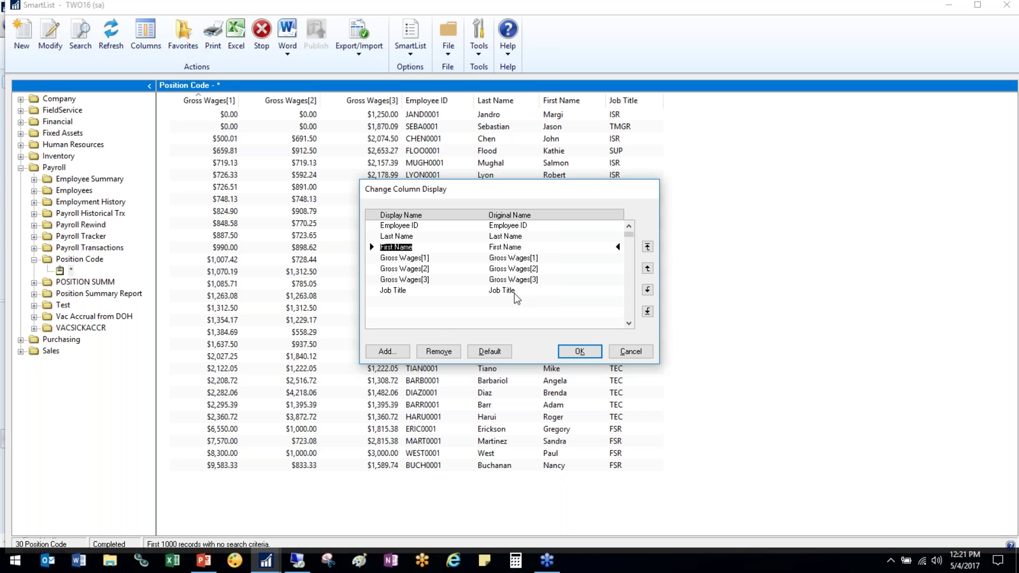
{"action": "left_click", "coordinate": [570, 349]}
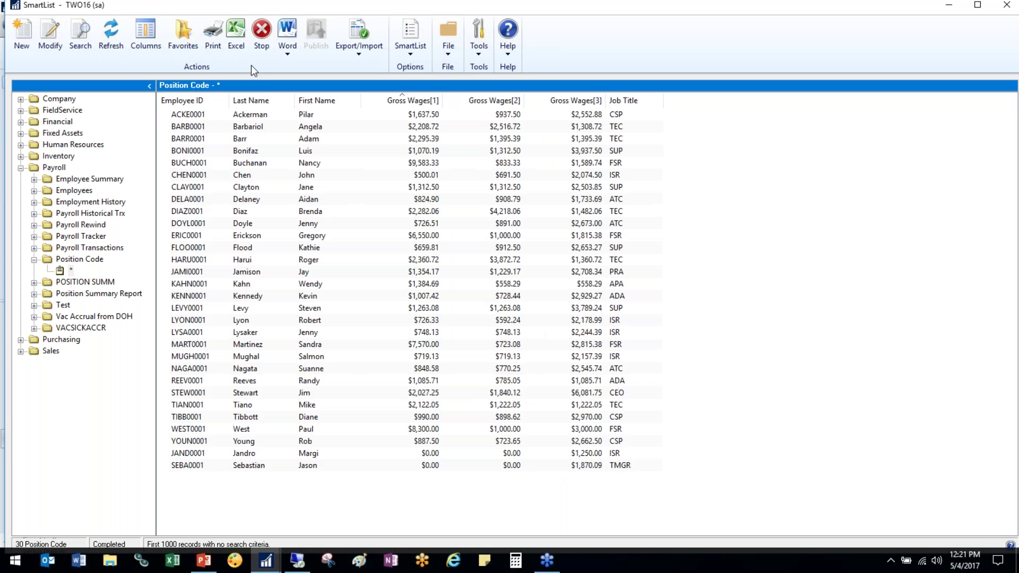
Examine the additional columns available for the Position Code list without adding any.
{"action": "left_click", "coordinate": [159, 38]}
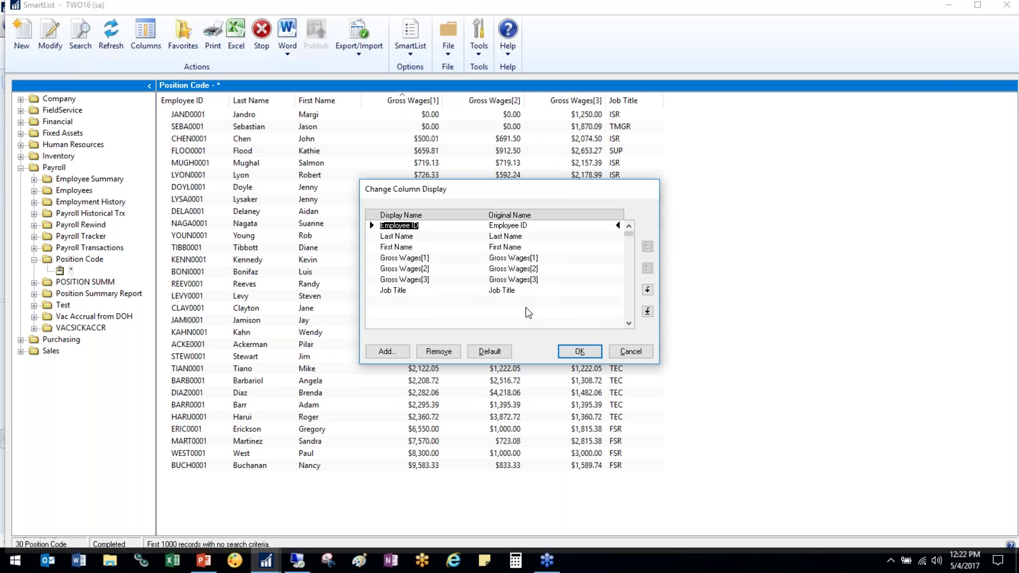
{"action": "left_click", "coordinate": [402, 352]}
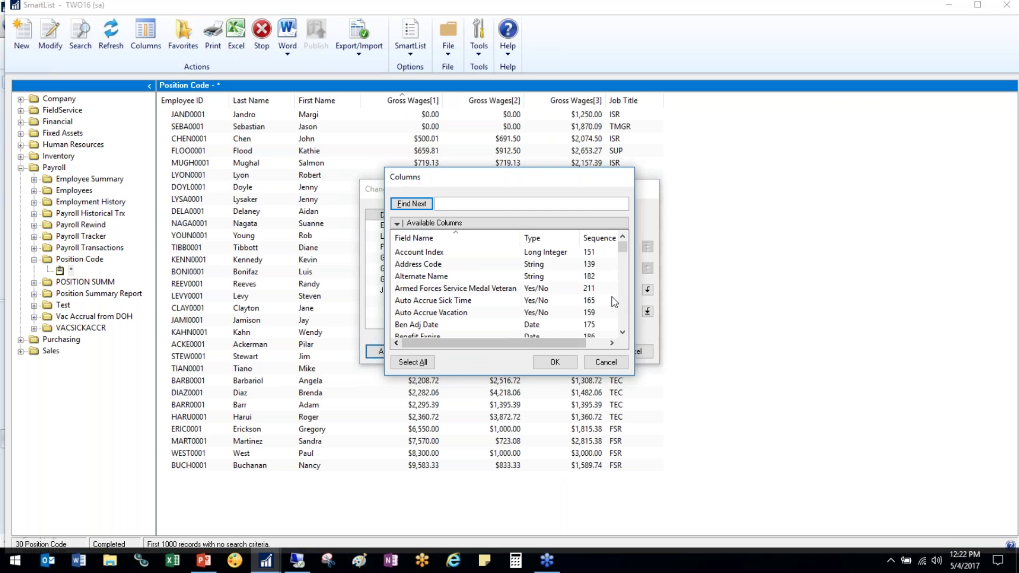
{"action": "left_click_drag", "start_coordinate": [623, 251], "coordinate": [650, 240]}
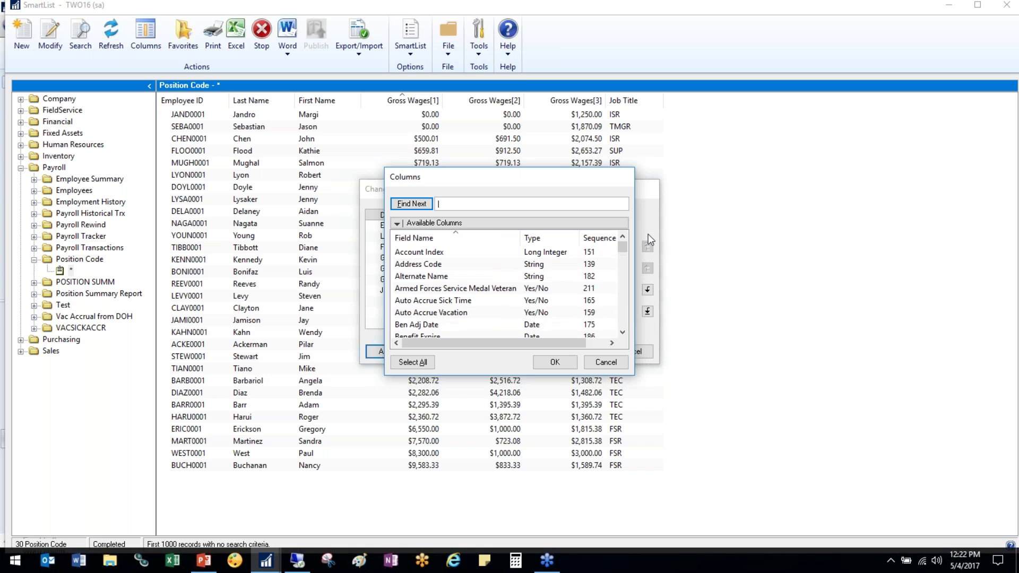
{"action": "left_click", "coordinate": [555, 363]}
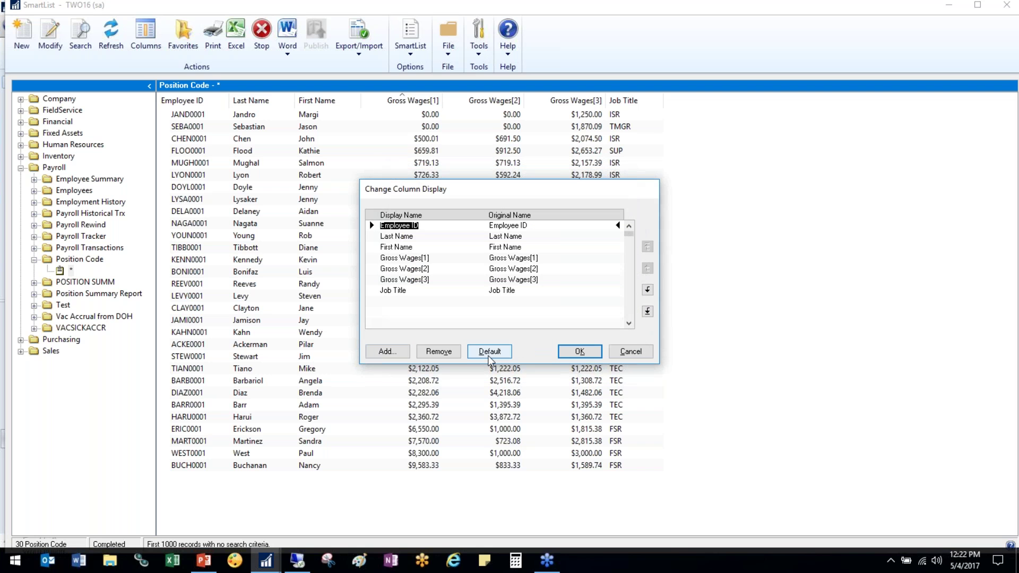
{"action": "left_click", "coordinate": [591, 351]}
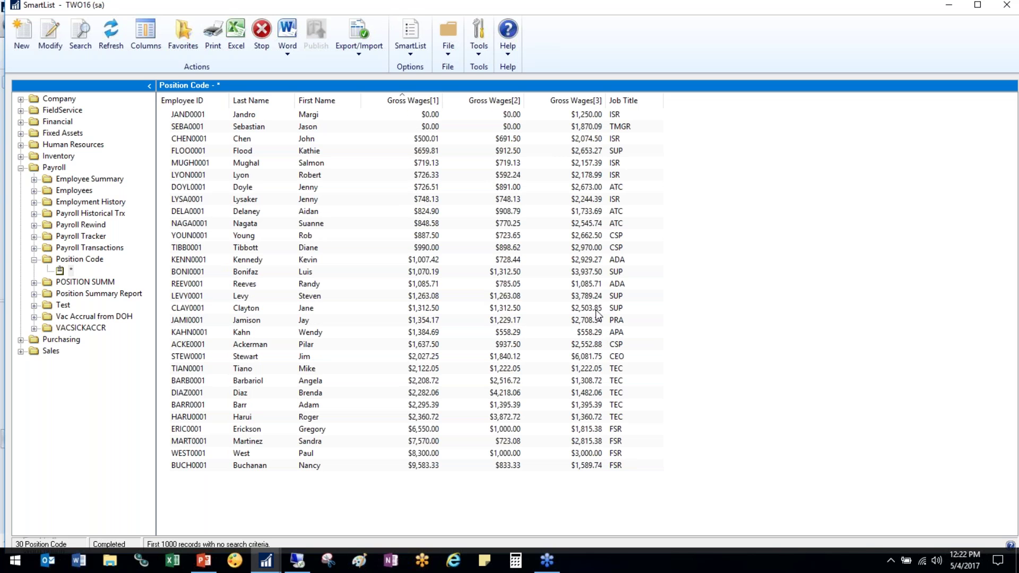
{"action": "mouse_move", "coordinate": [199, 567]}
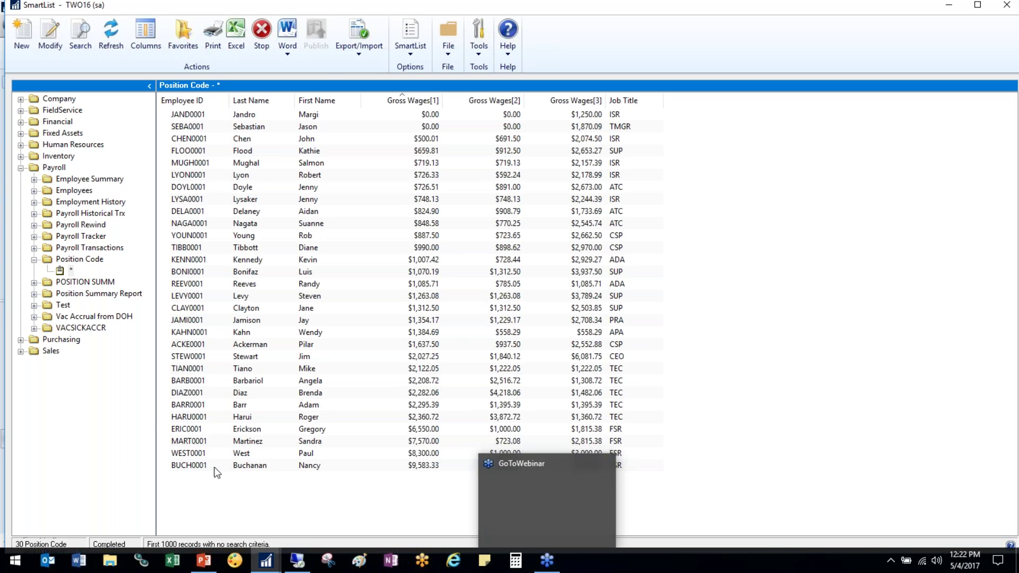
{"action": "left_click", "coordinate": [1009, 6]}
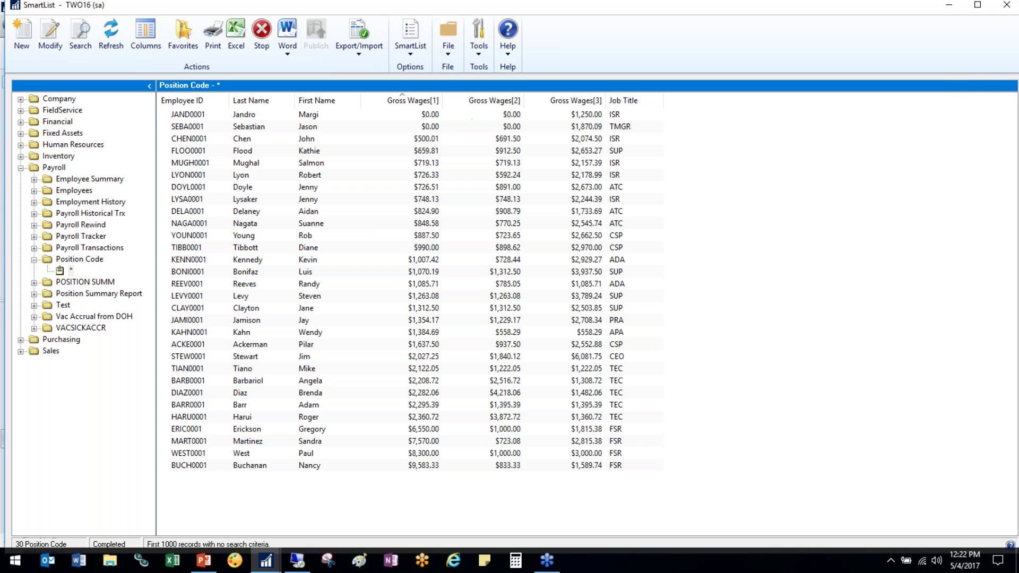
Display the default Payables Transactions list from the Purchasing folder.
{"action": "left_click", "coordinate": [21, 169]}
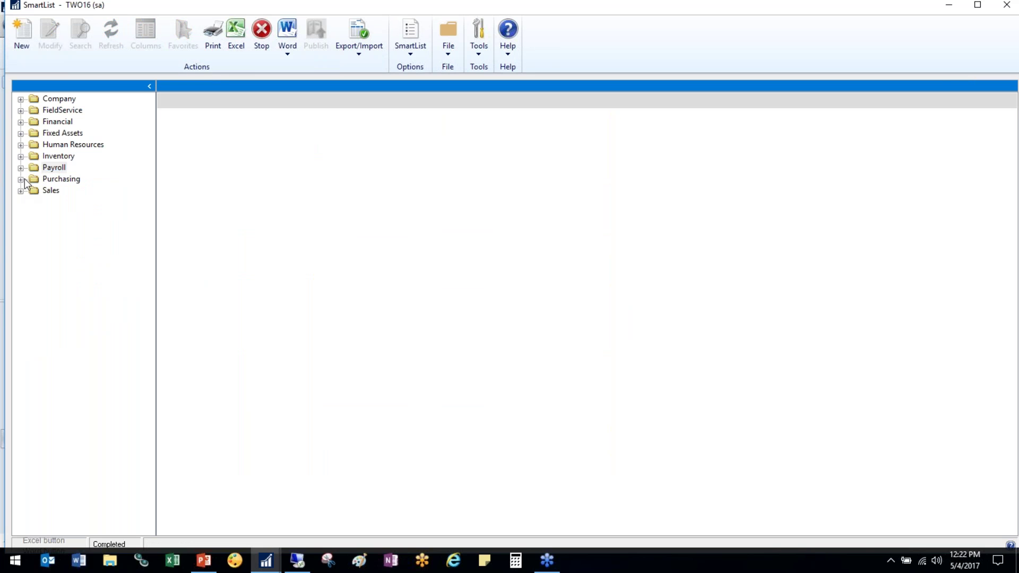
{"action": "left_click", "coordinate": [21, 180]}
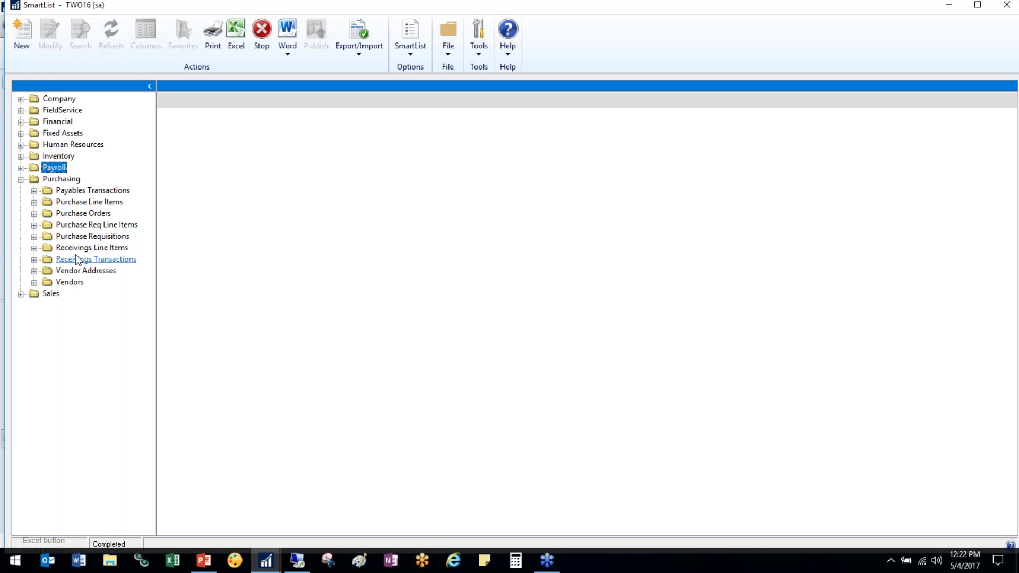
{"action": "left_click", "coordinate": [34, 190]}
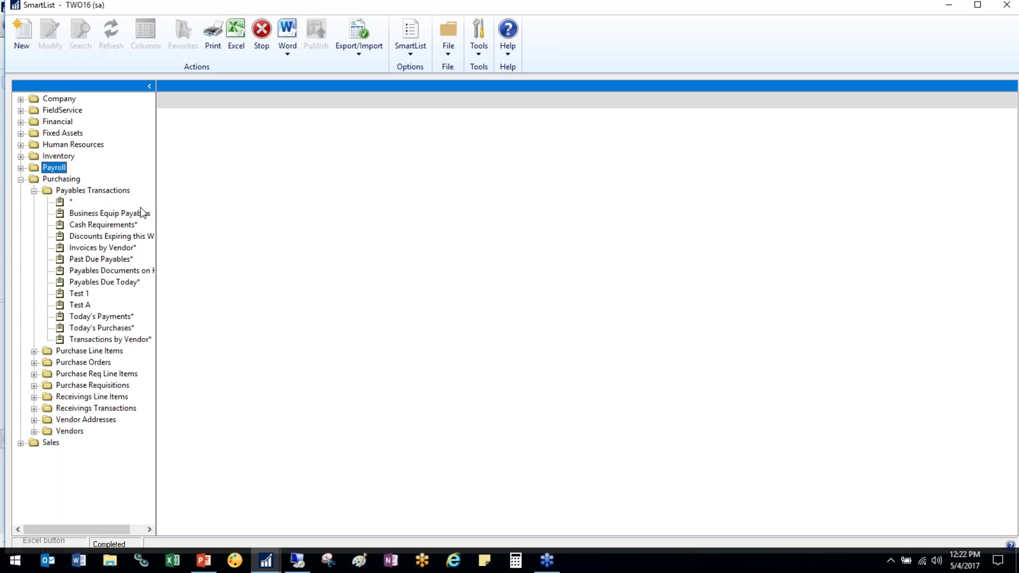
{"action": "left_click", "coordinate": [58, 201]}
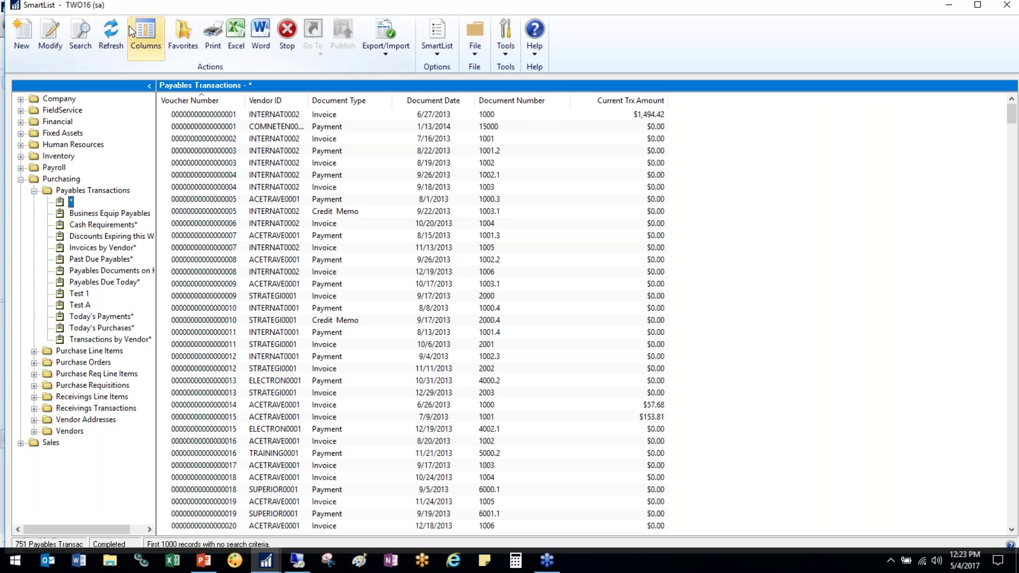
{"action": "left_click", "coordinate": [88, 32]}
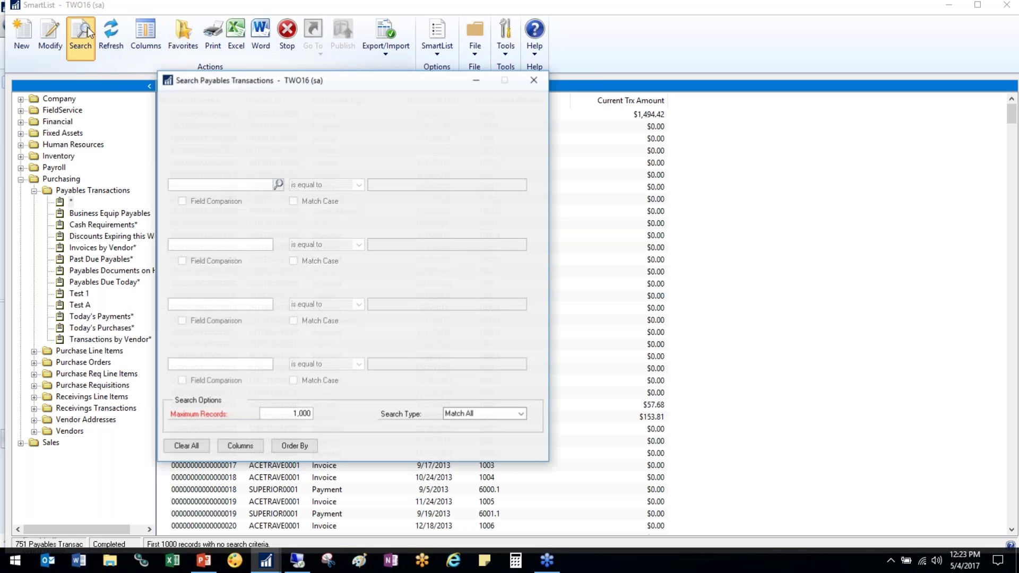
{"action": "left_click", "coordinate": [540, 78]}
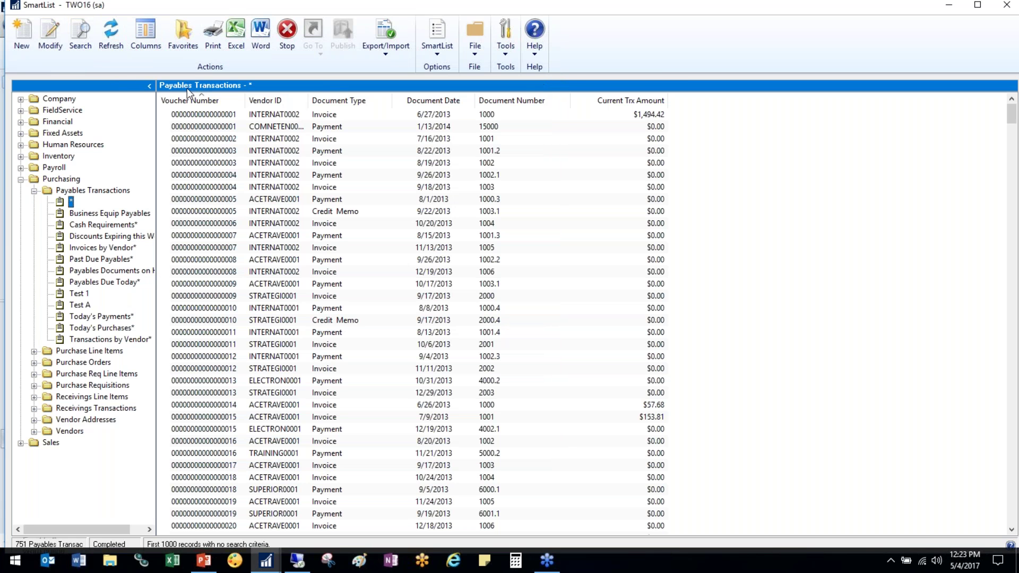
Sort the Payables Transactions list by Document Type and examine the transaction amounts of its credit memos and invoices.
{"action": "left_click", "coordinate": [340, 100]}
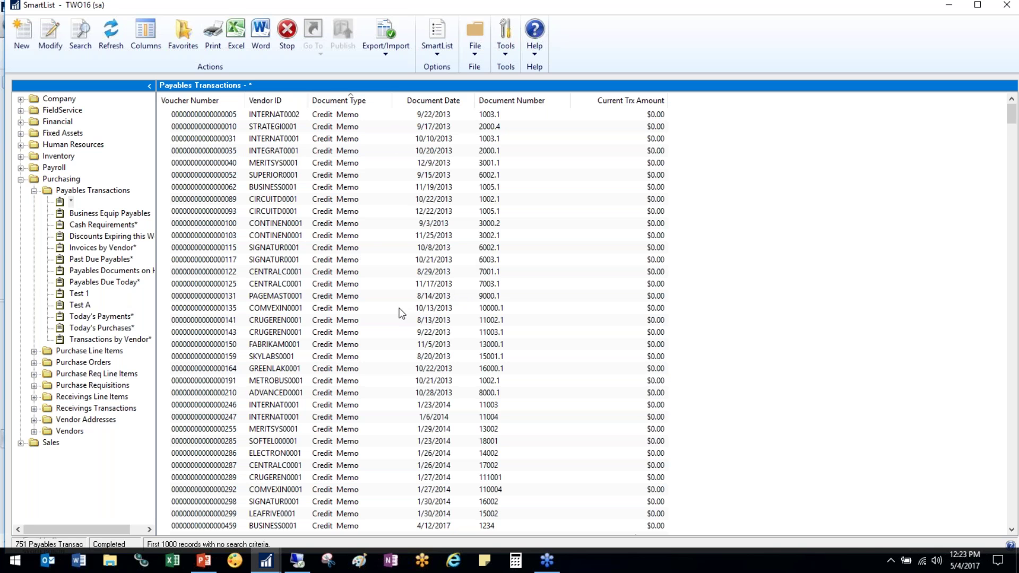
{"action": "scroll", "coordinate": [402, 313], "scroll_direction": "down", "scroll_amount": 1}
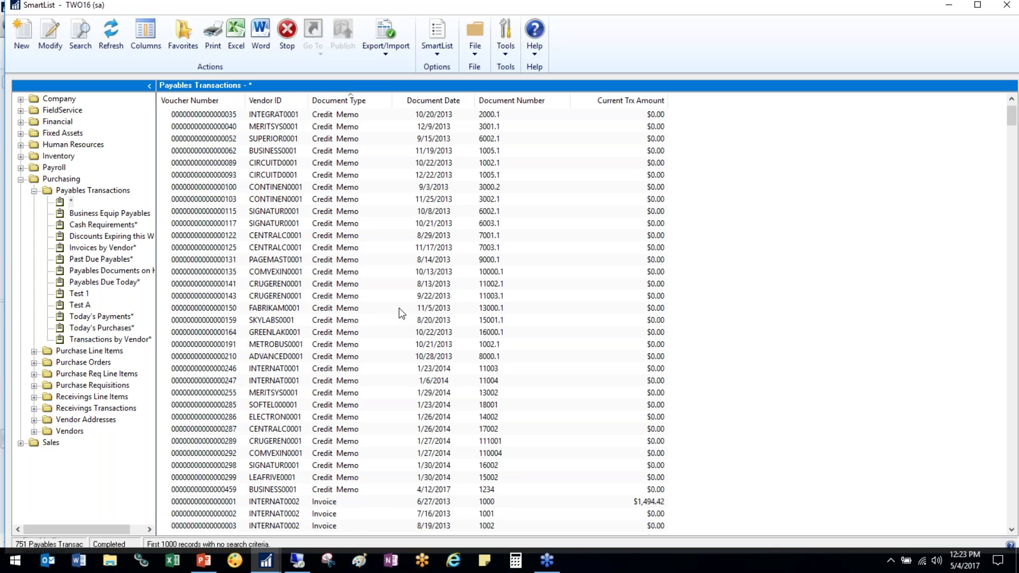
{"action": "scroll", "coordinate": [401, 313], "scroll_direction": "up", "scroll_amount": 1}
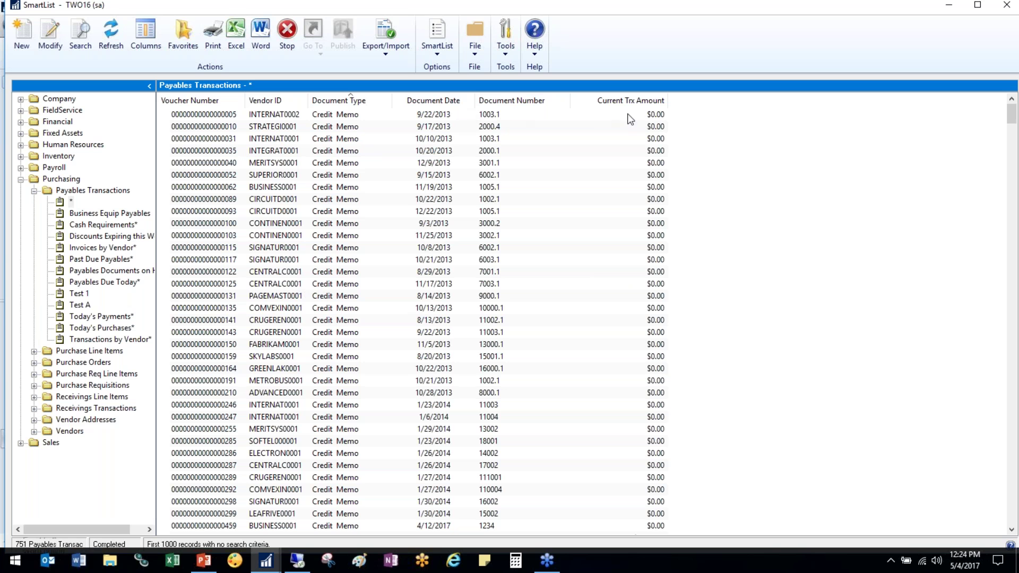
{"action": "scroll", "coordinate": [616, 306], "scroll_direction": "down", "scroll_amount": 6}
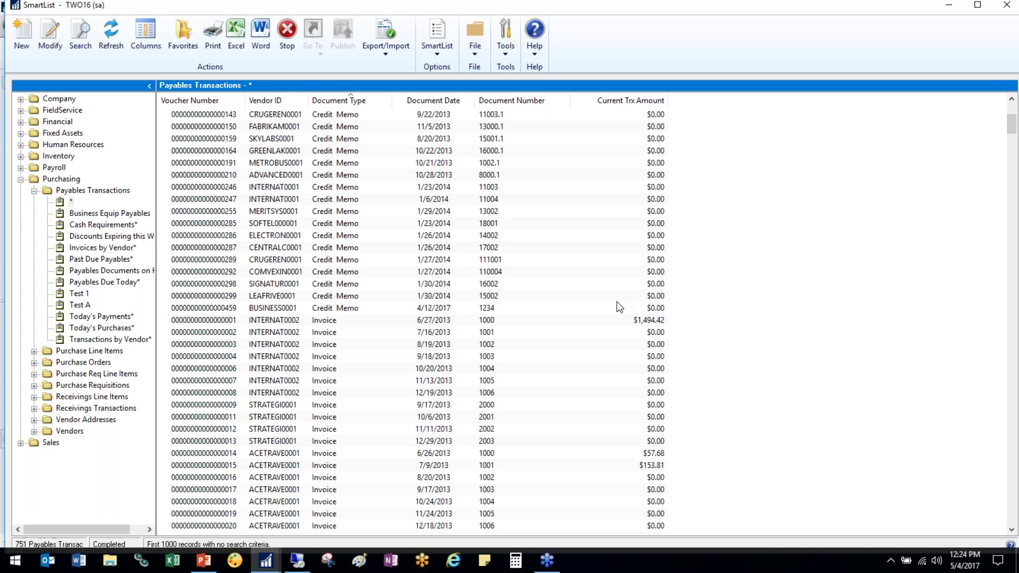
{"action": "left_click", "coordinate": [617, 301]}
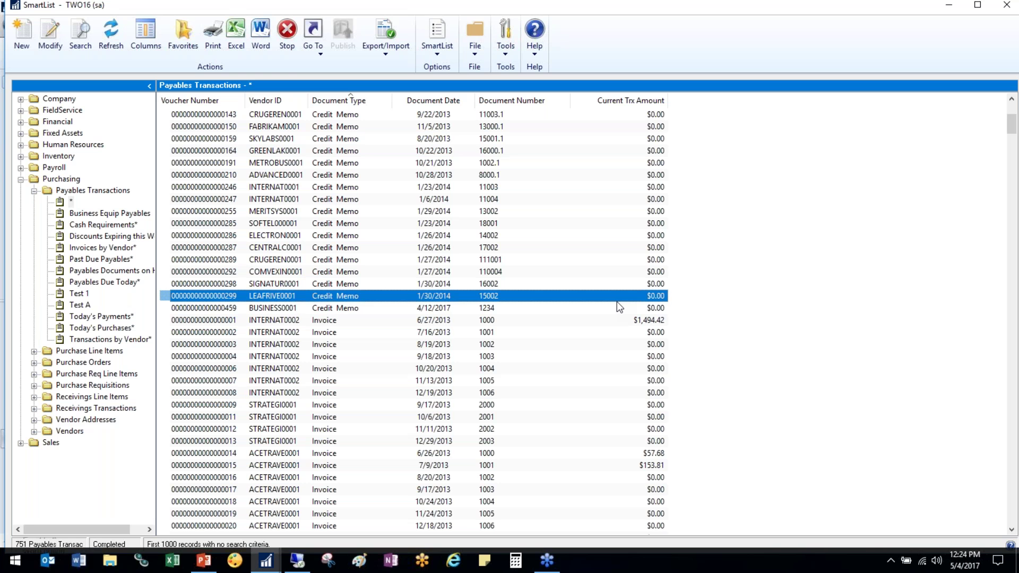
{"action": "left_click", "coordinate": [608, 230]}
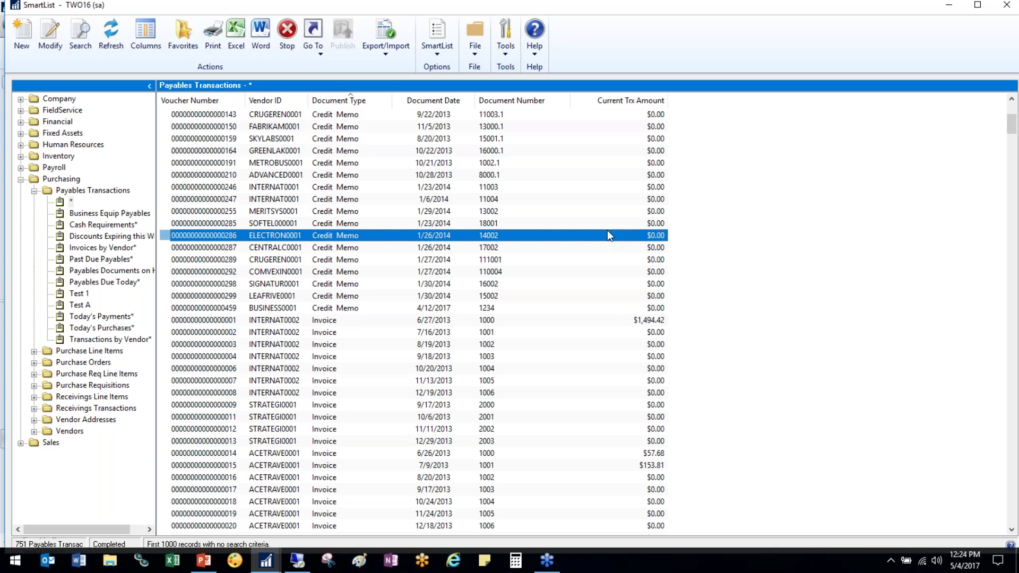
{"action": "scroll", "coordinate": [608, 230], "scroll_direction": "up", "scroll_amount": 6}
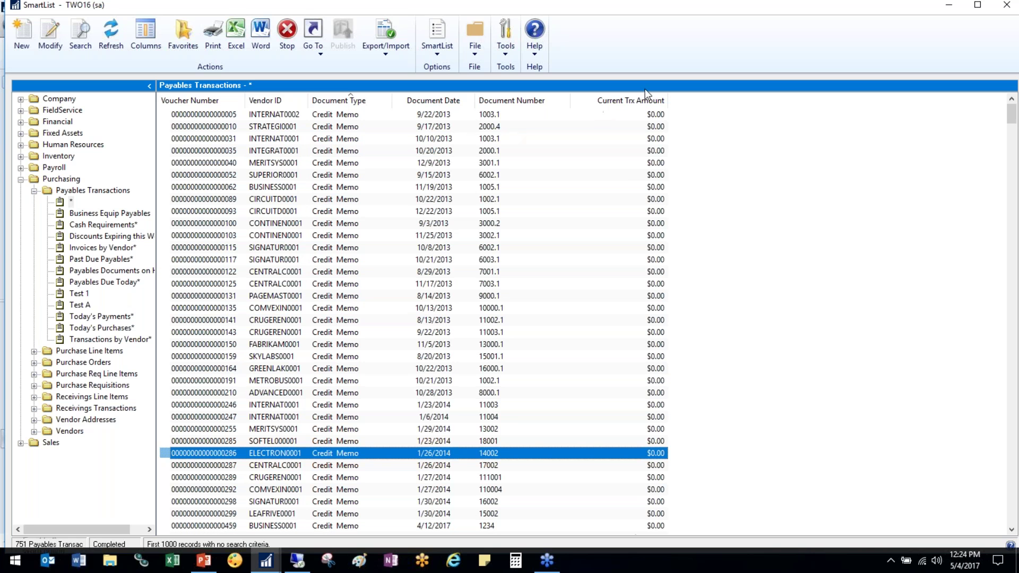
{"action": "scroll", "coordinate": [399, 393], "scroll_direction": "down", "scroll_amount": 20}
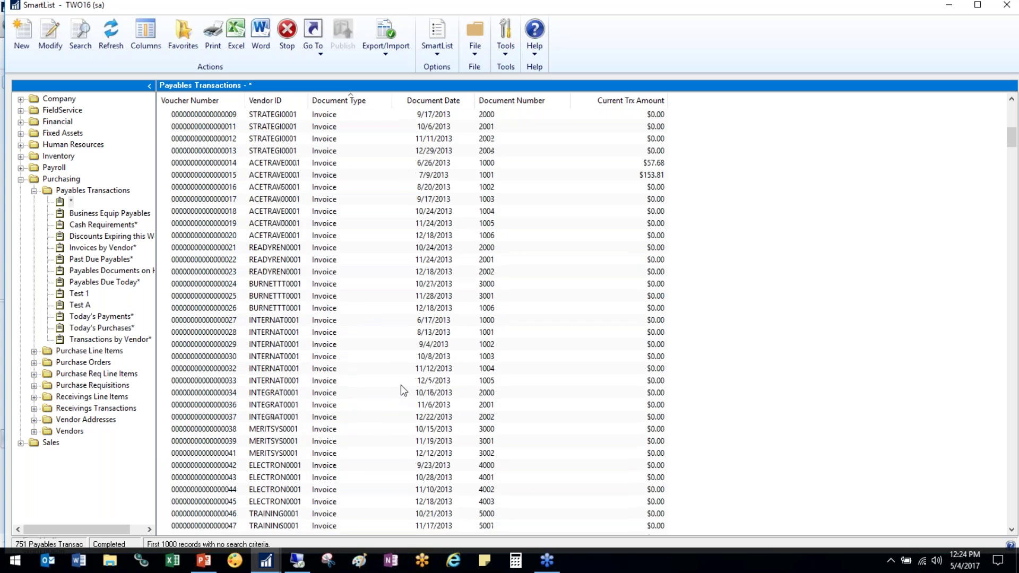
{"action": "scroll", "coordinate": [405, 389], "scroll_direction": "up", "scroll_amount": 14}
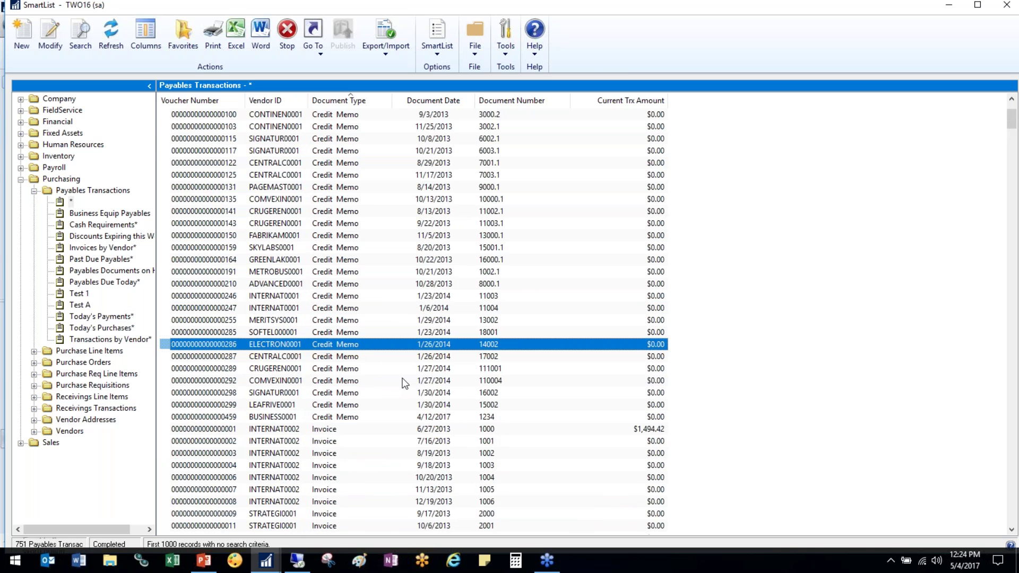
{"action": "scroll", "coordinate": [405, 383], "scroll_direction": "up", "scroll_amount": 3}
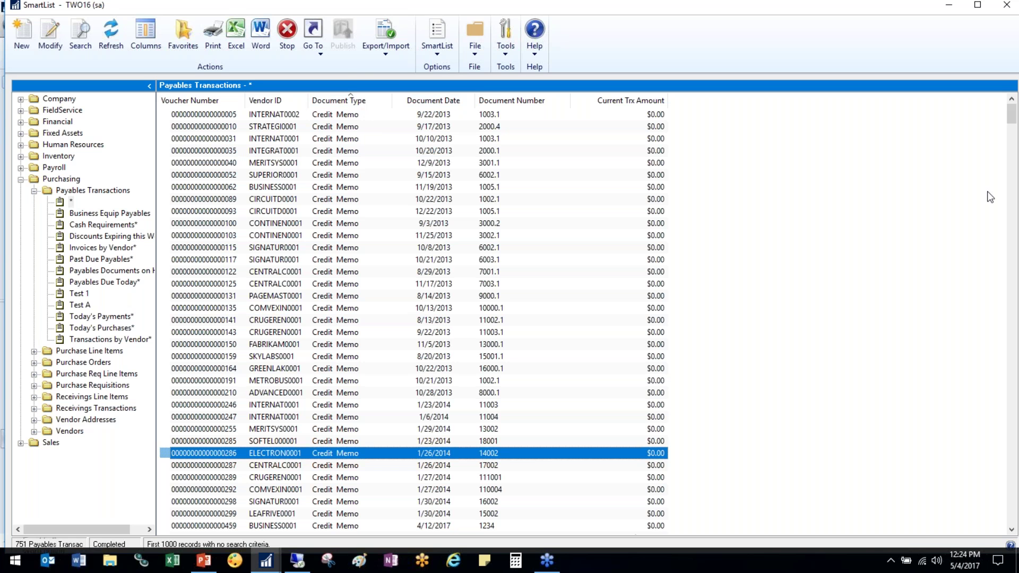
Choose Voided from all available columns as the first search definition for Payables Transactions.
{"action": "left_click", "coordinate": [82, 33]}
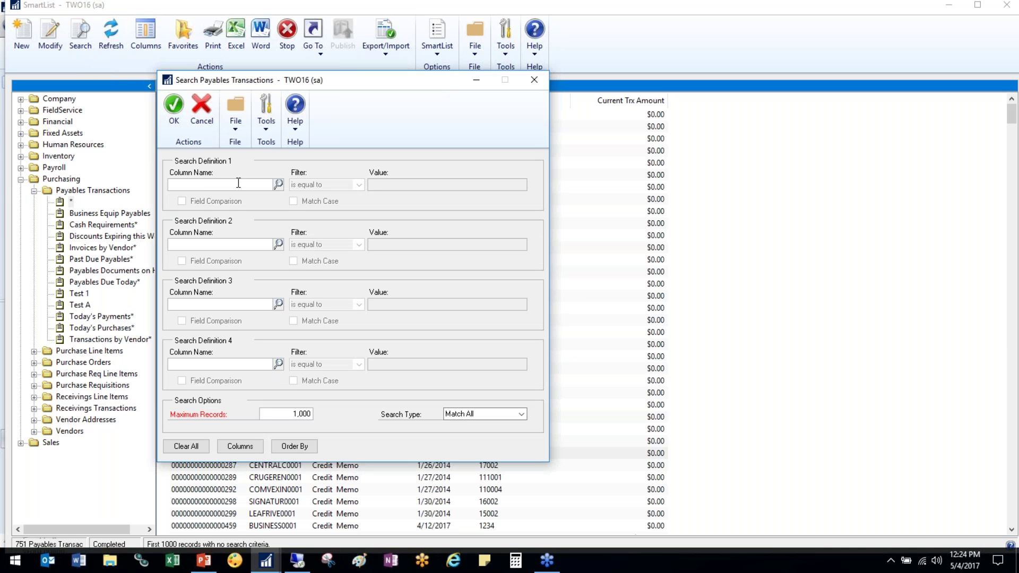
{"action": "left_click", "coordinate": [278, 185]}
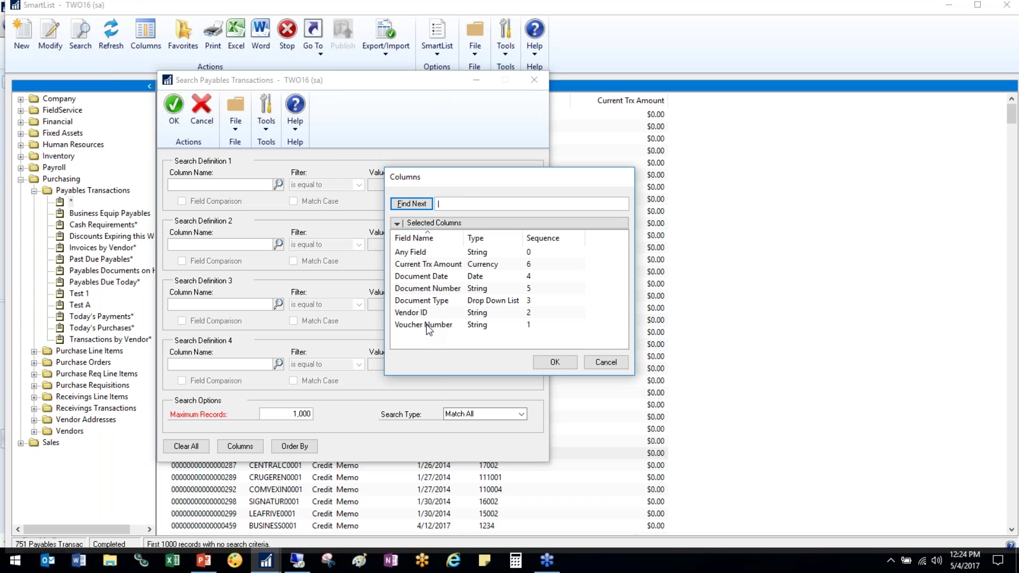
{"action": "left_click", "coordinate": [396, 223]}
{"action": "left_click", "coordinate": [416, 252]}
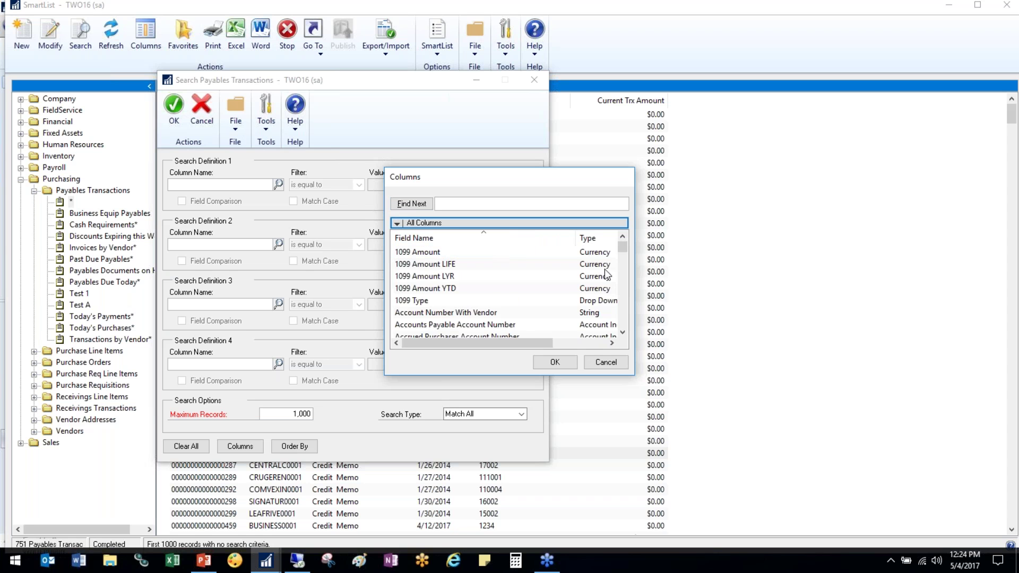
{"action": "left_click_drag", "start_coordinate": [622, 248], "coordinate": [624, 316]}
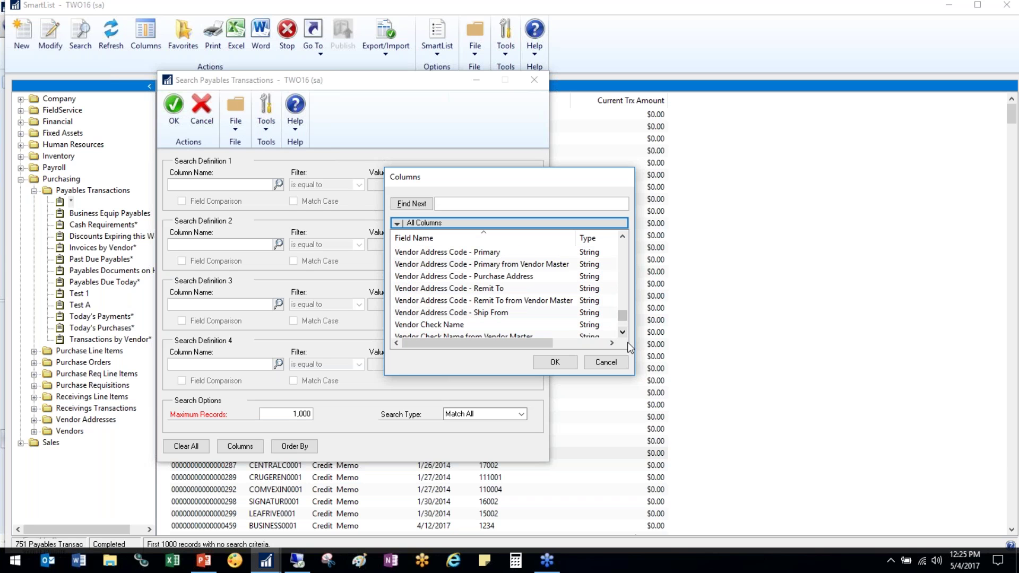
{"action": "left_click", "coordinate": [623, 332]}
{"action": "left_click", "coordinate": [623, 333]}
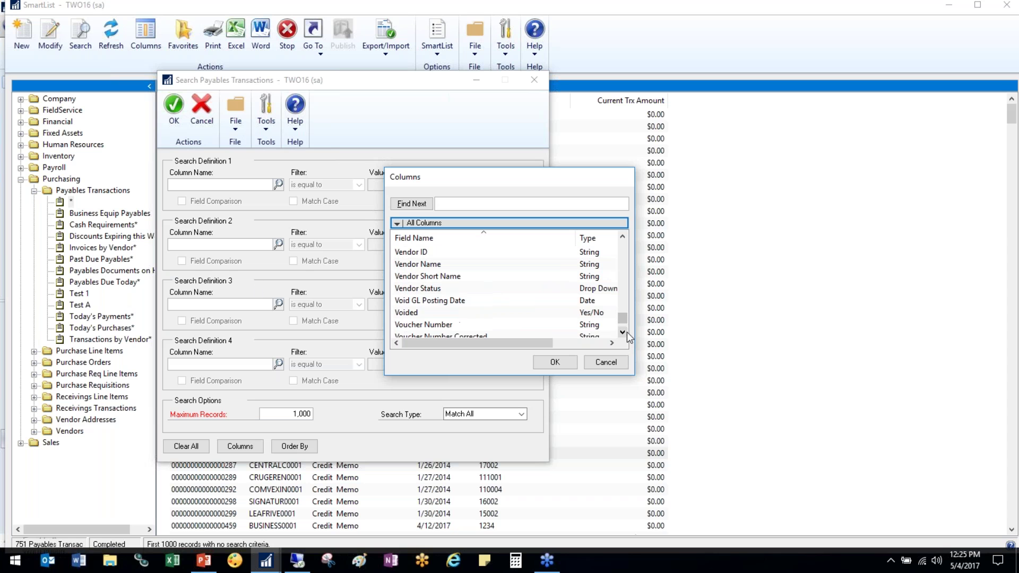
{"action": "left_click", "coordinate": [406, 313]}
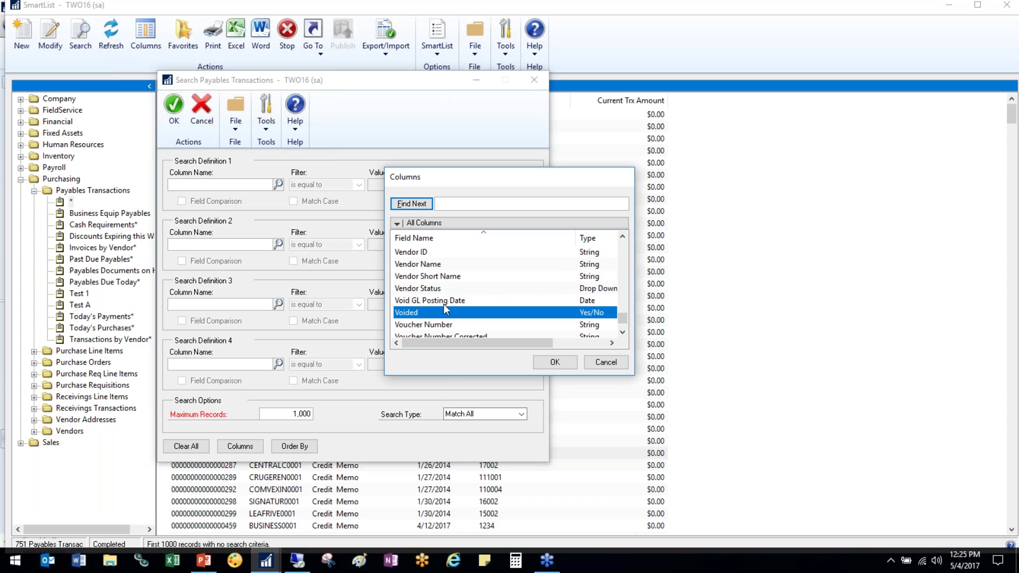
{"action": "left_click", "coordinate": [551, 363]}
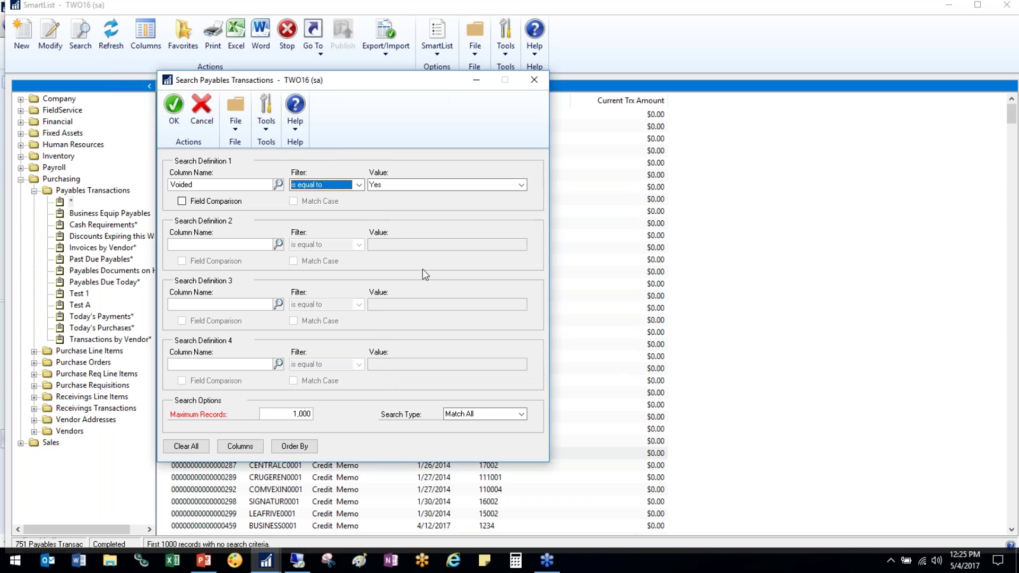
Set the Voided search value to No and run the search.
{"action": "left_click", "coordinate": [524, 187]}
{"action": "left_click", "coordinate": [521, 205]}
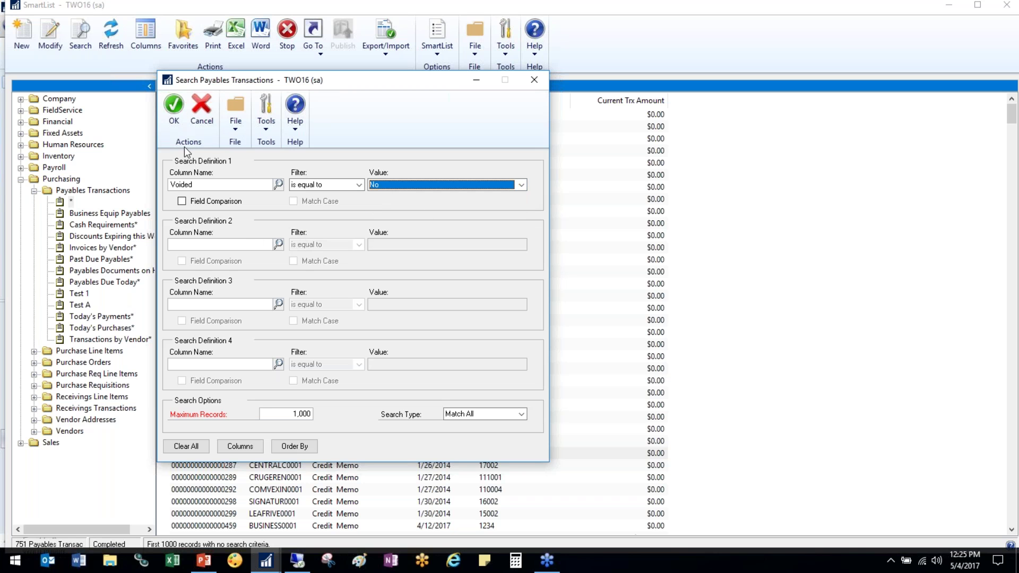
{"action": "left_click", "coordinate": [180, 113]}
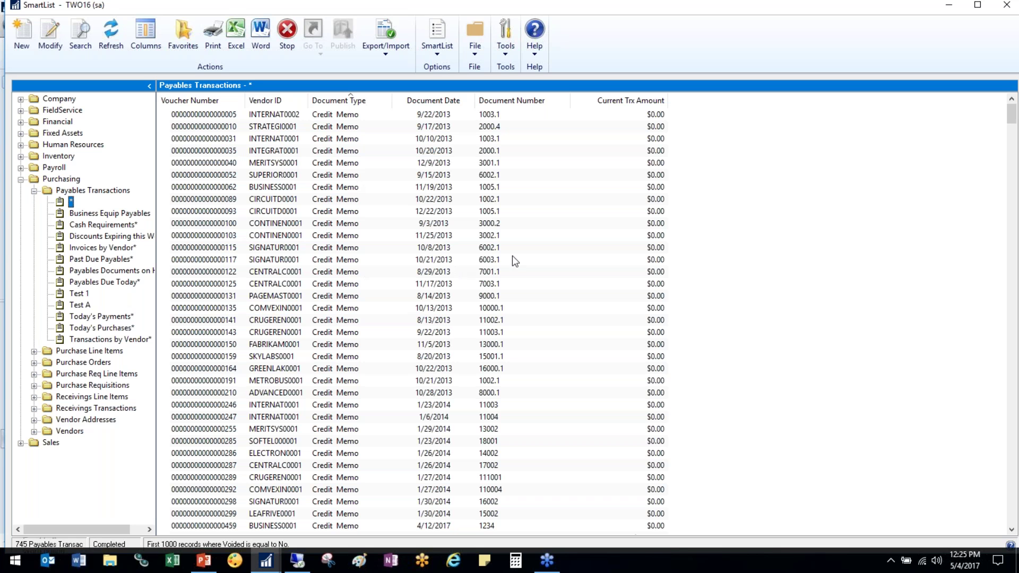
Examine the filtered Payables Transactions, comparing the amounts of the credit memos and invoices.
{"action": "scroll", "coordinate": [505, 303], "scroll_direction": "down", "scroll_amount": 6}
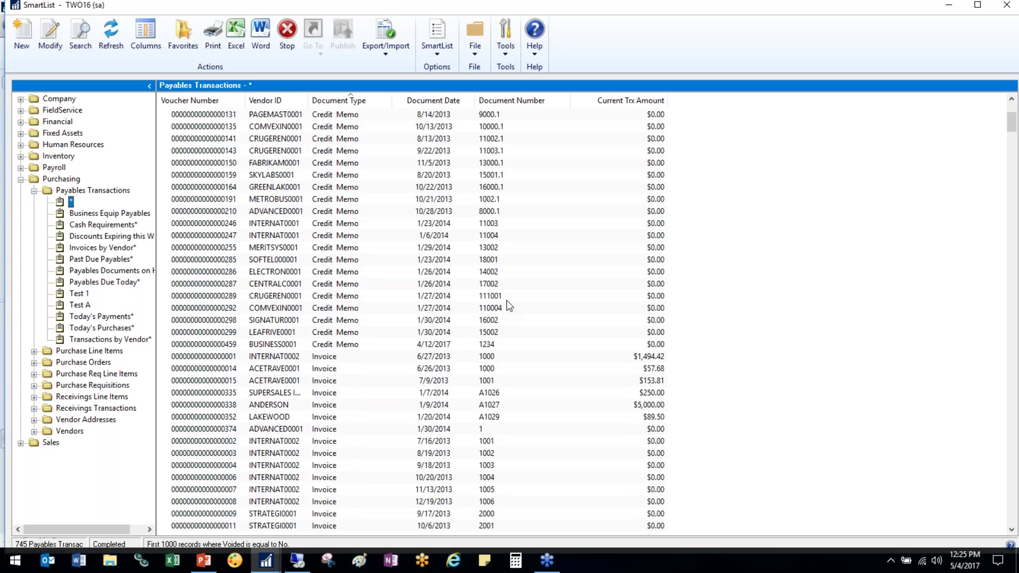
{"action": "scroll", "coordinate": [508, 306], "scroll_direction": "down", "scroll_amount": 2}
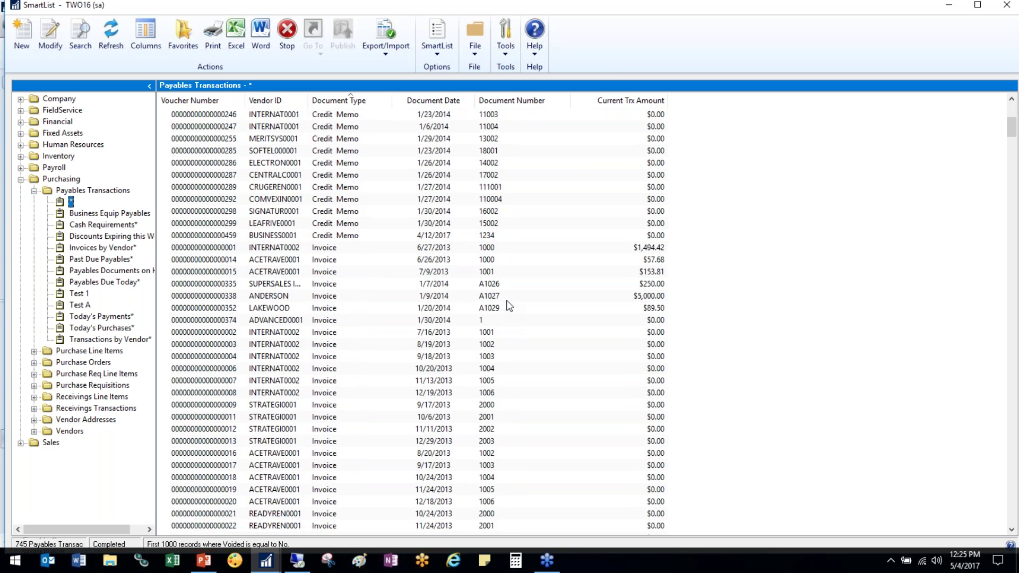
{"action": "scroll", "coordinate": [508, 305], "scroll_direction": "down", "scroll_amount": 1}
{"action": "scroll", "coordinate": [508, 305], "scroll_direction": "down", "scroll_amount": 3}
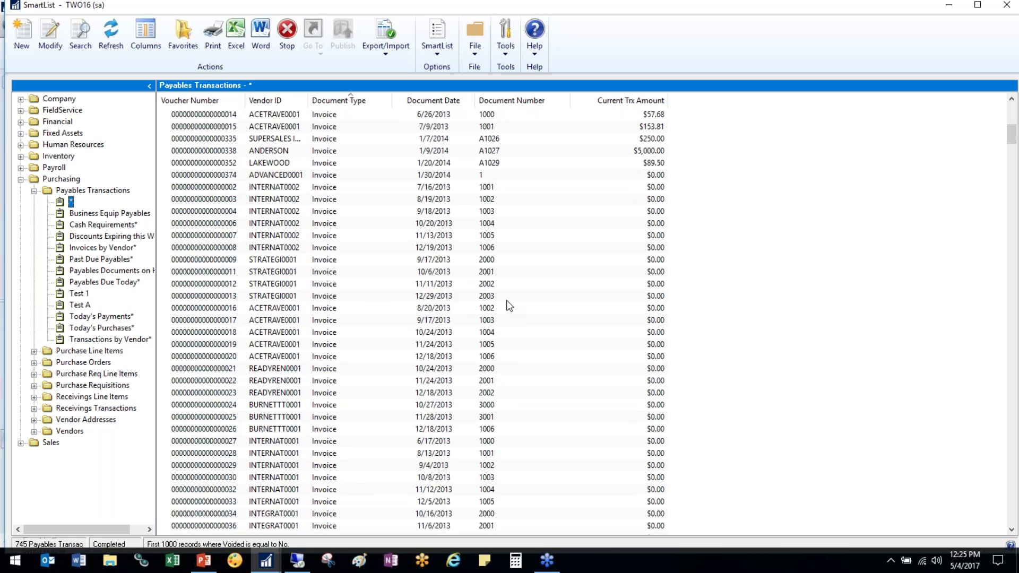
{"action": "scroll", "coordinate": [508, 305], "scroll_direction": "down", "scroll_amount": 7}
{"action": "scroll", "coordinate": [508, 300], "scroll_direction": "down", "scroll_amount": 20}
{"action": "scroll", "coordinate": [511, 304], "scroll_direction": "down", "scroll_amount": 3}
{"action": "scroll", "coordinate": [512, 304], "scroll_direction": "up", "scroll_amount": 20}
{"action": "scroll", "coordinate": [511, 304], "scroll_direction": "up", "scroll_amount": 15}
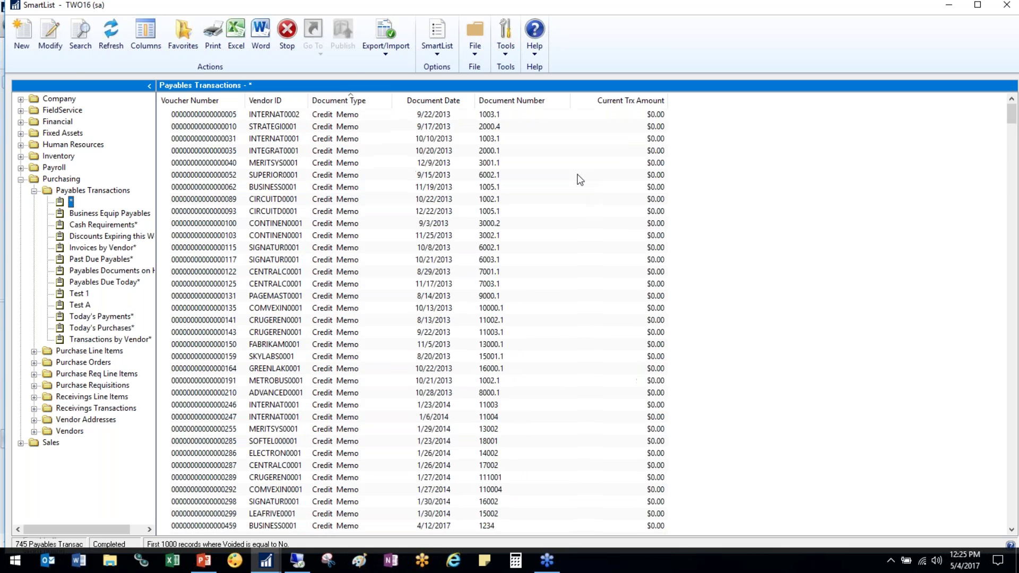
{"action": "left_click", "coordinate": [91, 38]}
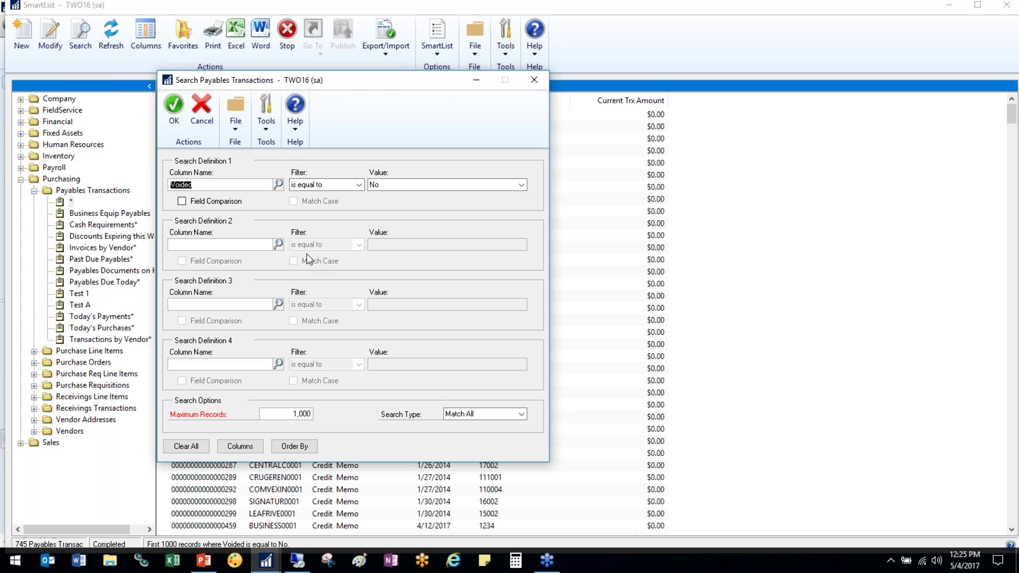
{"action": "left_click", "coordinate": [521, 413]}
{"action": "left_click", "coordinate": [518, 434]}
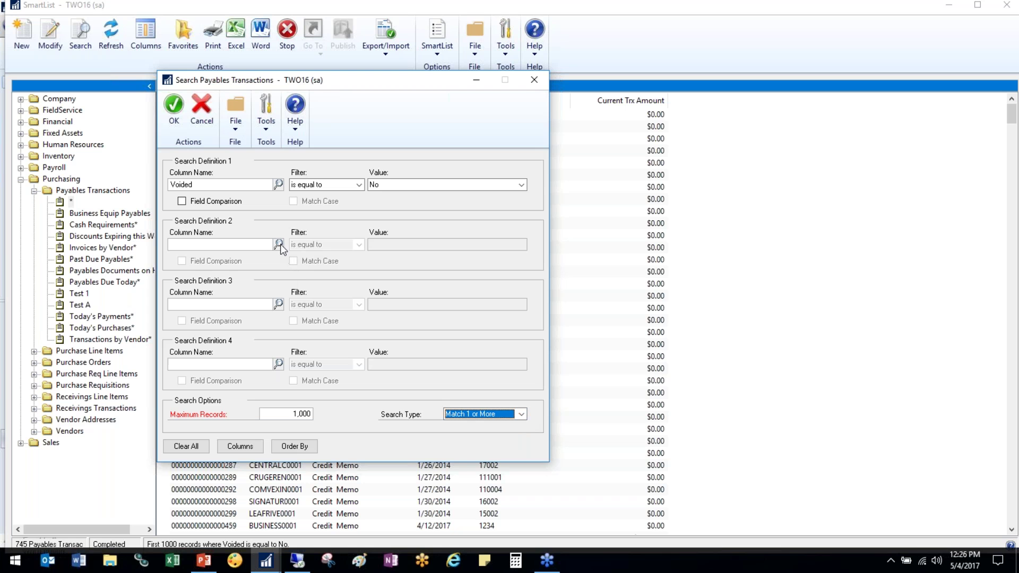
{"action": "left_click", "coordinate": [300, 414]}
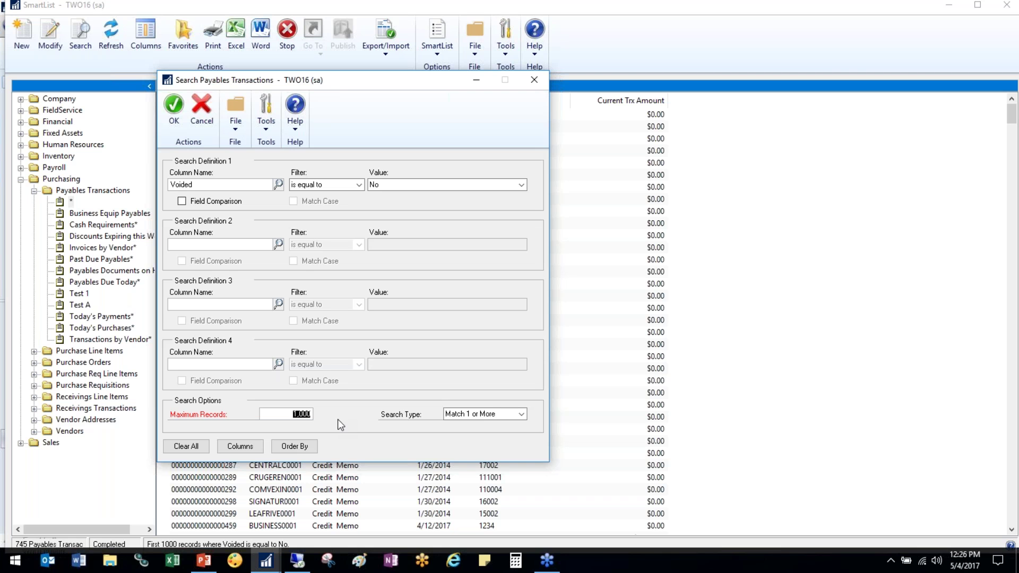
{"action": "type", "text": "200,000"}
{"action": "left_click_drag", "start_coordinate": [281, 413], "coordinate": [365, 414]}
{"action": "type", "text": "9999999999"}
{"action": "left_click", "coordinate": [176, 108]}
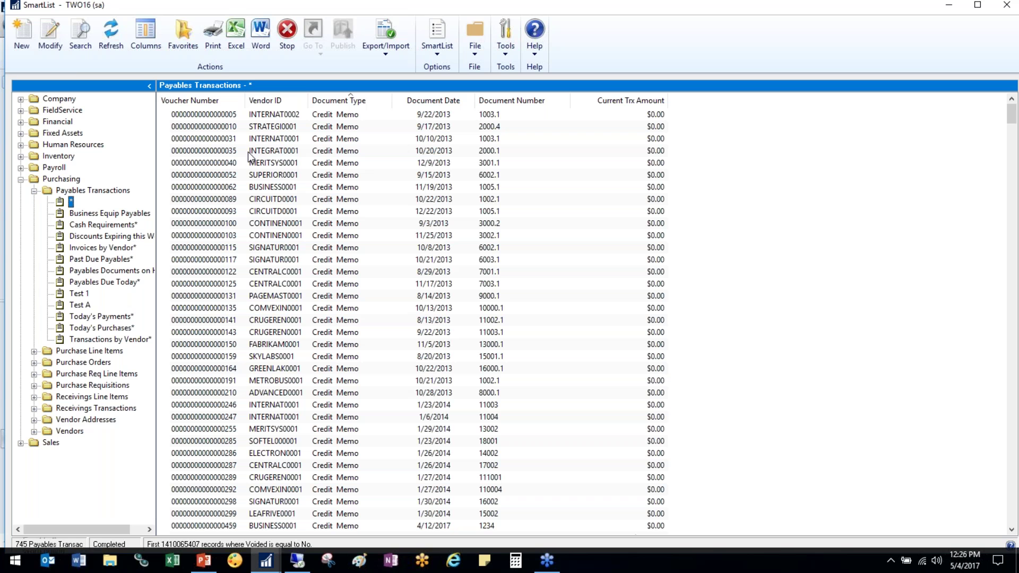
Save the filtered Payables Transactions search as a favorite named TEST, visible to Company, without a reminder.
{"action": "left_click", "coordinate": [196, 31]}
{"action": "left_click", "coordinate": [592, 257]}
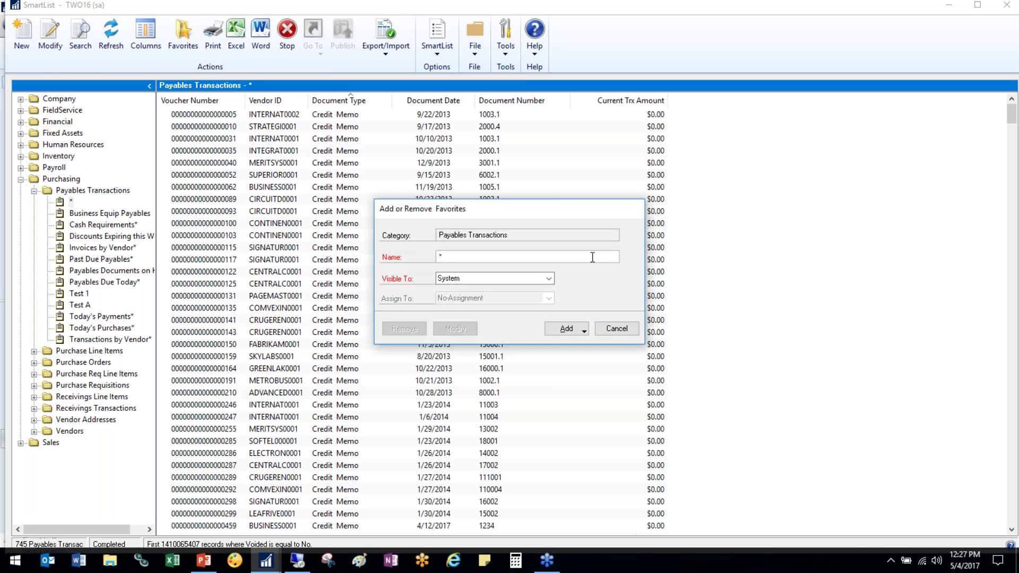
{"action": "key", "text": "BackSpace"}
{"action": "type", "text": "TES"}
{"action": "type", "text": "T"}
{"action": "left_click", "coordinate": [552, 277]}
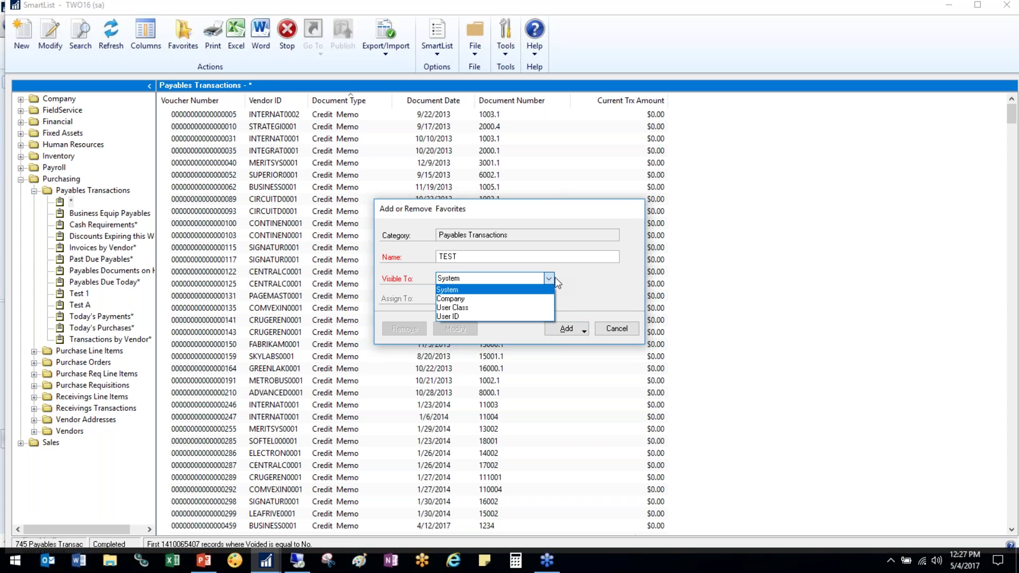
{"action": "left_click", "coordinate": [486, 301]}
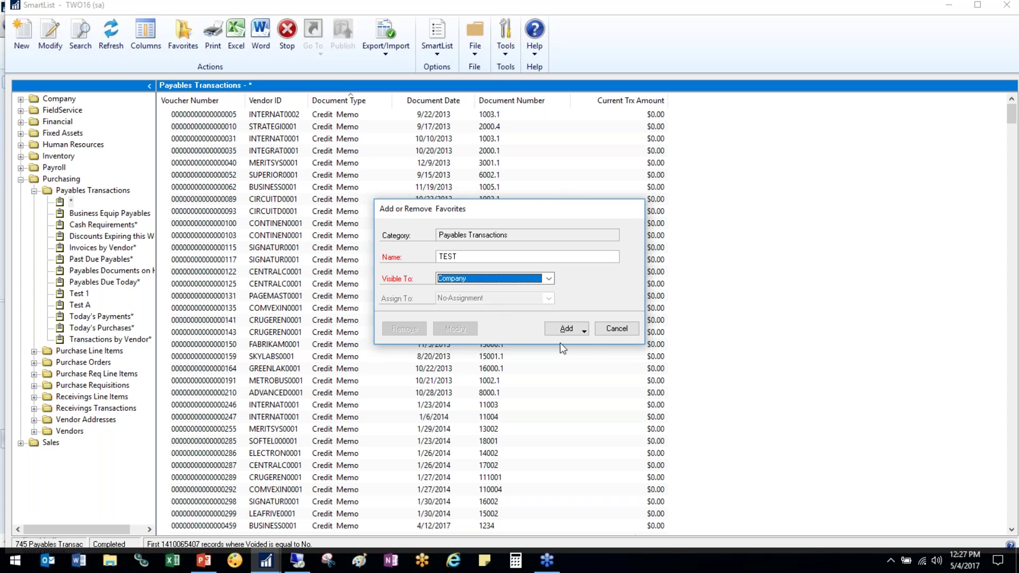
{"action": "left_click", "coordinate": [572, 328]}
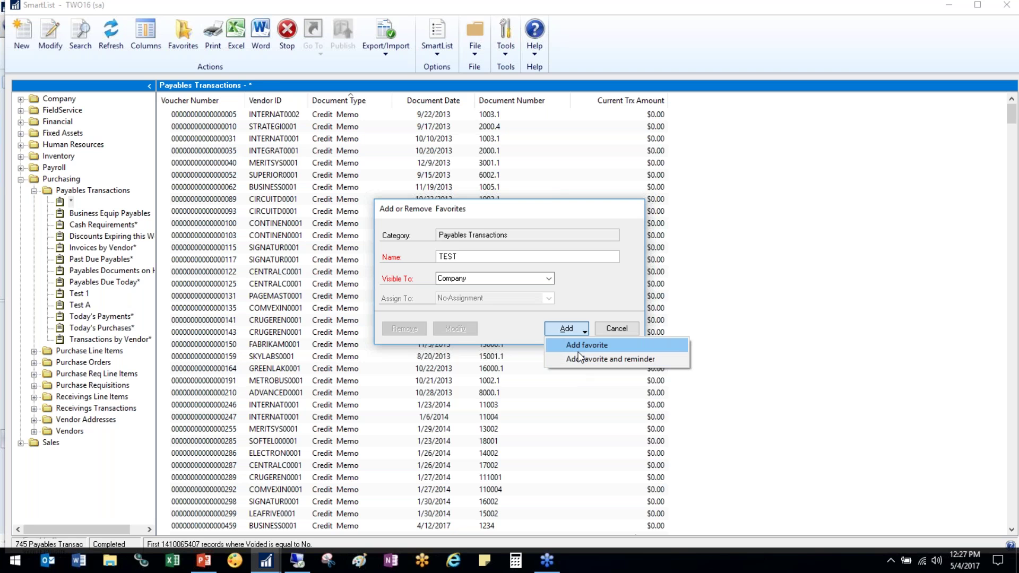
{"action": "left_click", "coordinate": [578, 350]}
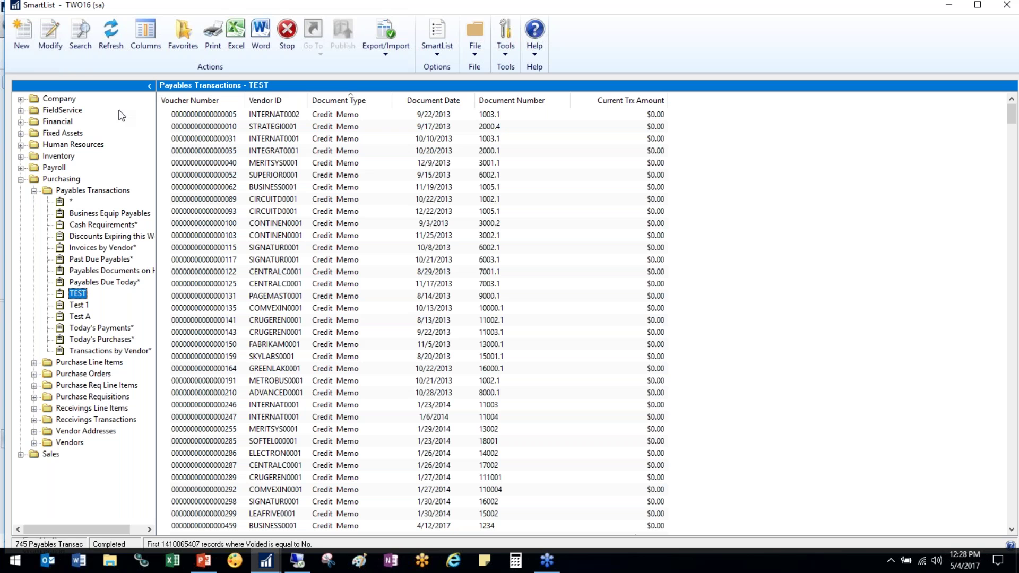
Open the Payables Transactions definition in SmartList Builder, review its display and default fields, and close it.
{"action": "left_click", "coordinate": [63, 43]}
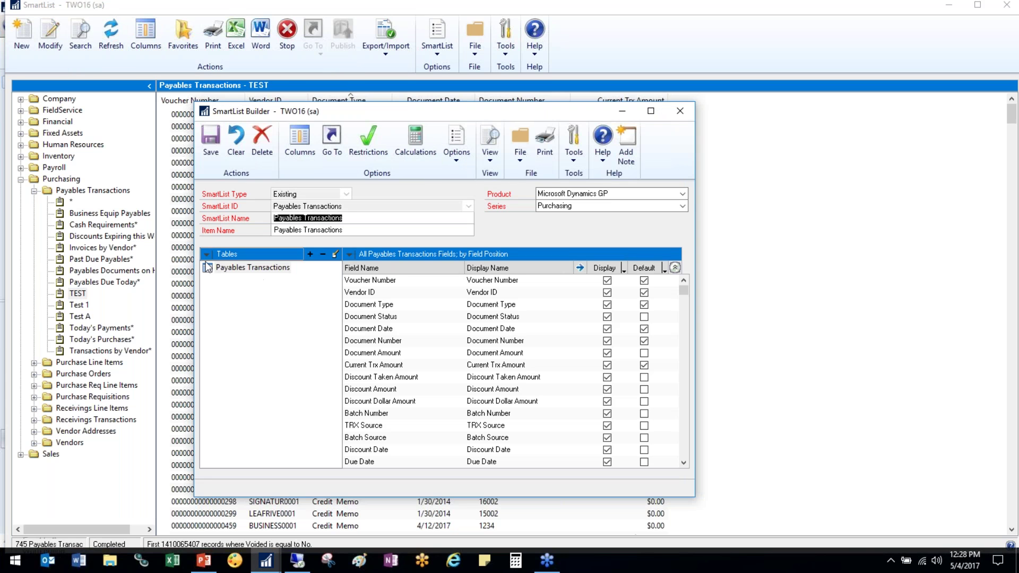
{"action": "left_click", "coordinate": [643, 281]}
{"action": "left_click", "coordinate": [644, 280]}
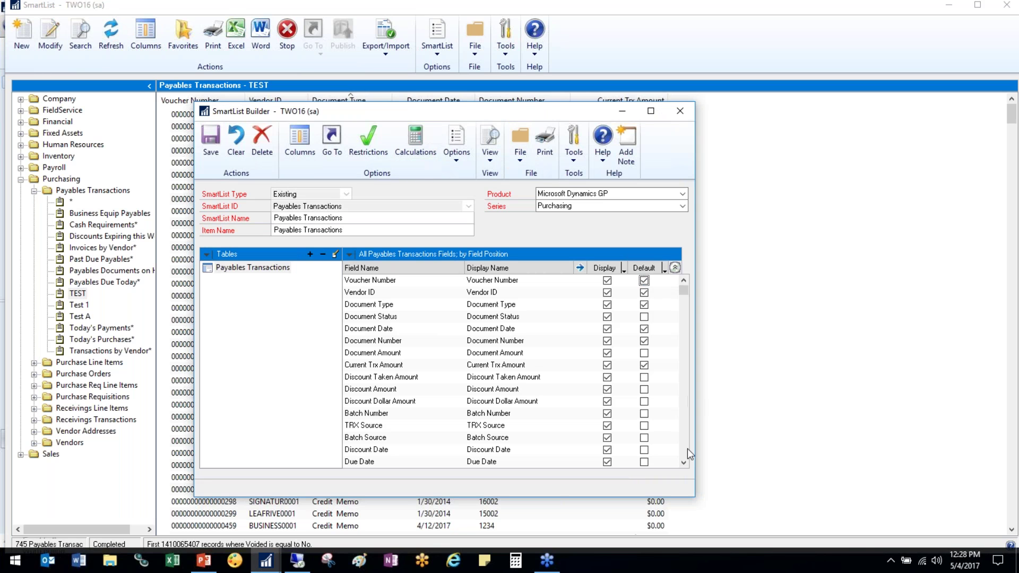
{"action": "left_click", "coordinate": [684, 462]}
{"action": "left_click", "coordinate": [683, 462]}
{"action": "left_click", "coordinate": [683, 462]}
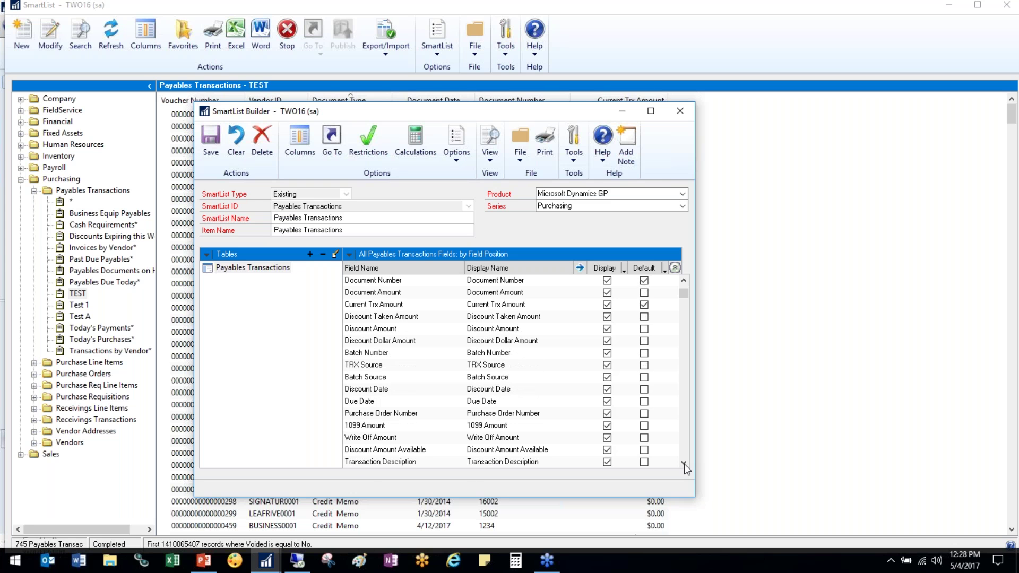
{"action": "left_click", "coordinate": [683, 282]}
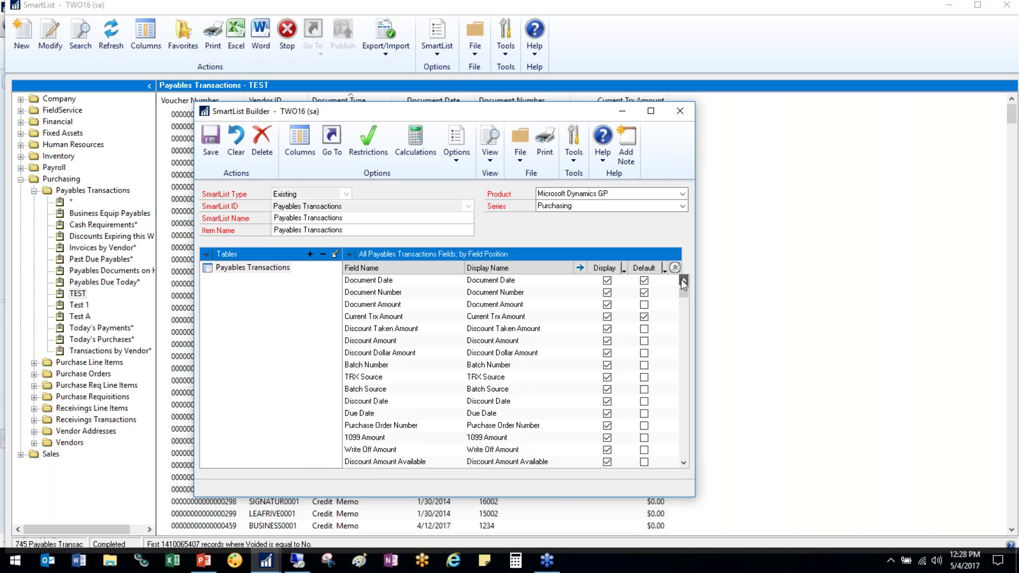
{"action": "left_click", "coordinate": [683, 282]}
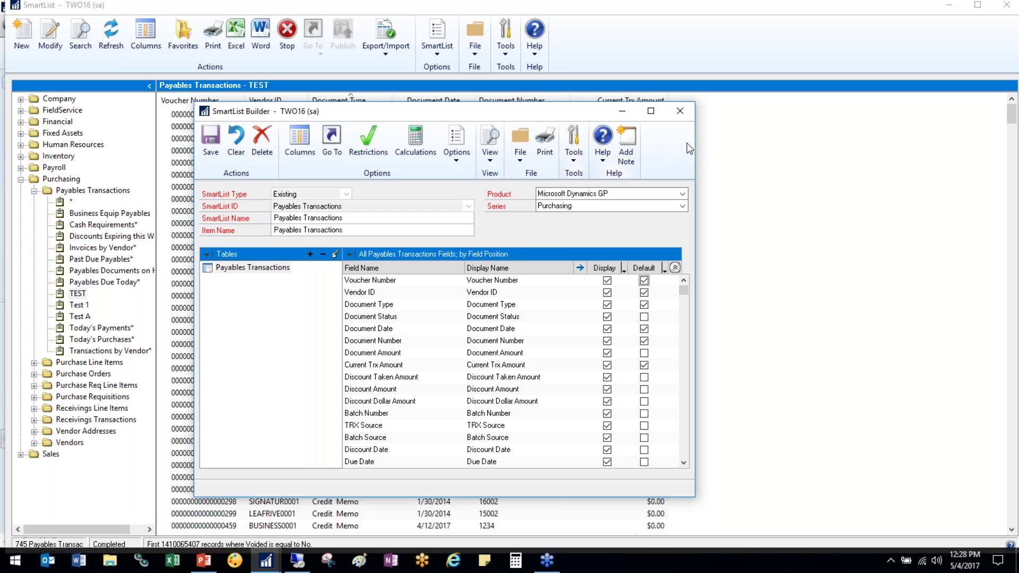
{"action": "left_click", "coordinate": [686, 110]}
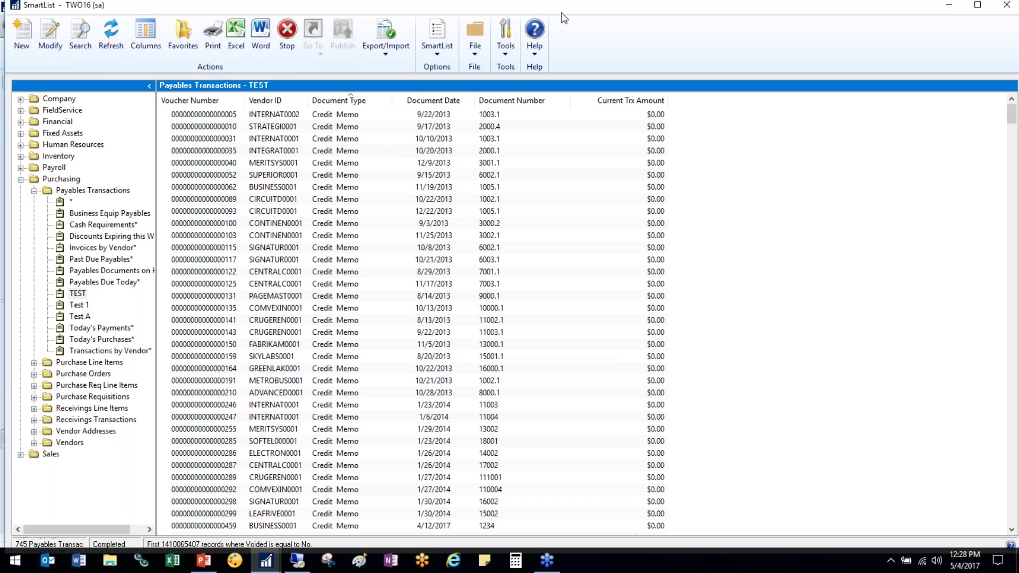
Check the TEST favorite's settings without changing them, and view the Payables Transactions definition in SmartList Builder once more.
{"action": "left_click", "coordinate": [199, 44]}
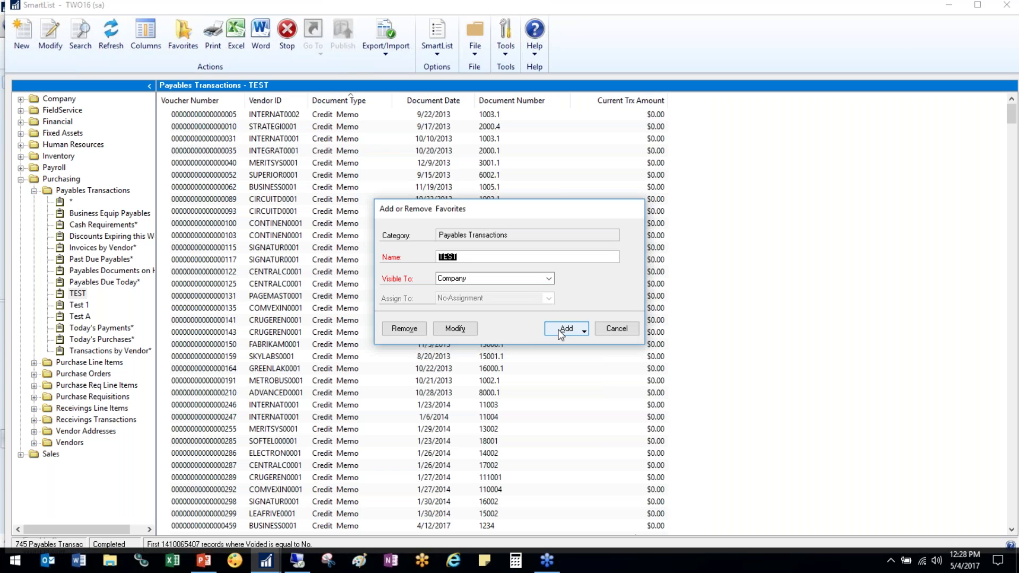
{"action": "left_click", "coordinate": [595, 333]}
{"action": "left_click", "coordinate": [56, 37]}
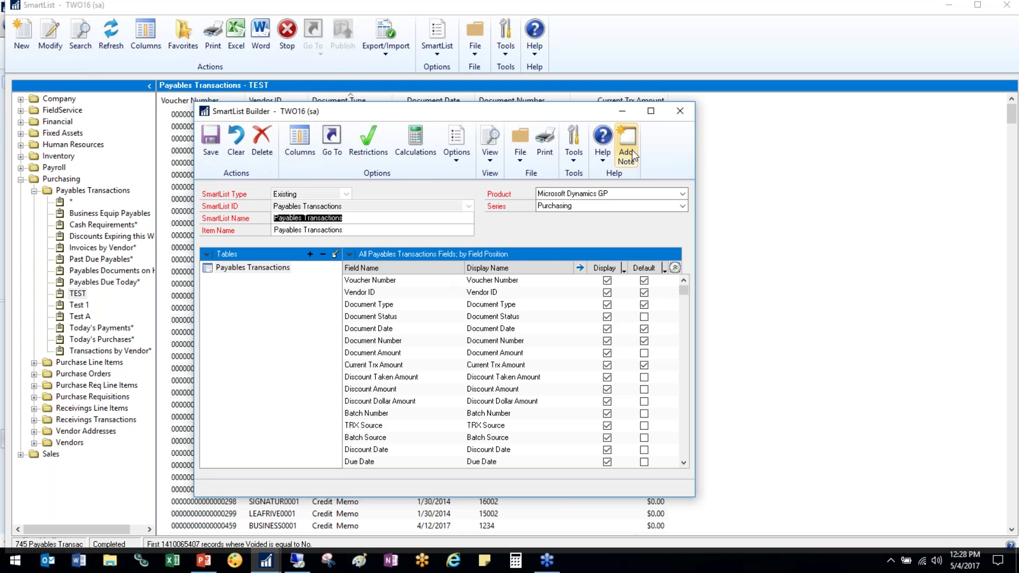
{"action": "left_click", "coordinate": [691, 117]}
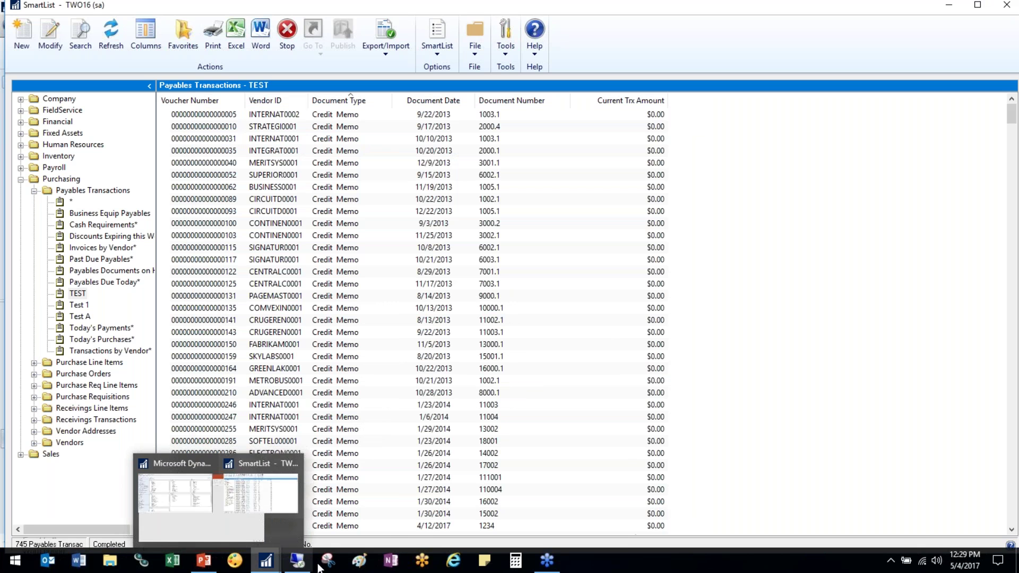
Switch to the slideshow in Remote Desktop Connection and advance to the "Create a simple SmartList" slide.
{"action": "mouse_move", "coordinate": [272, 565]}
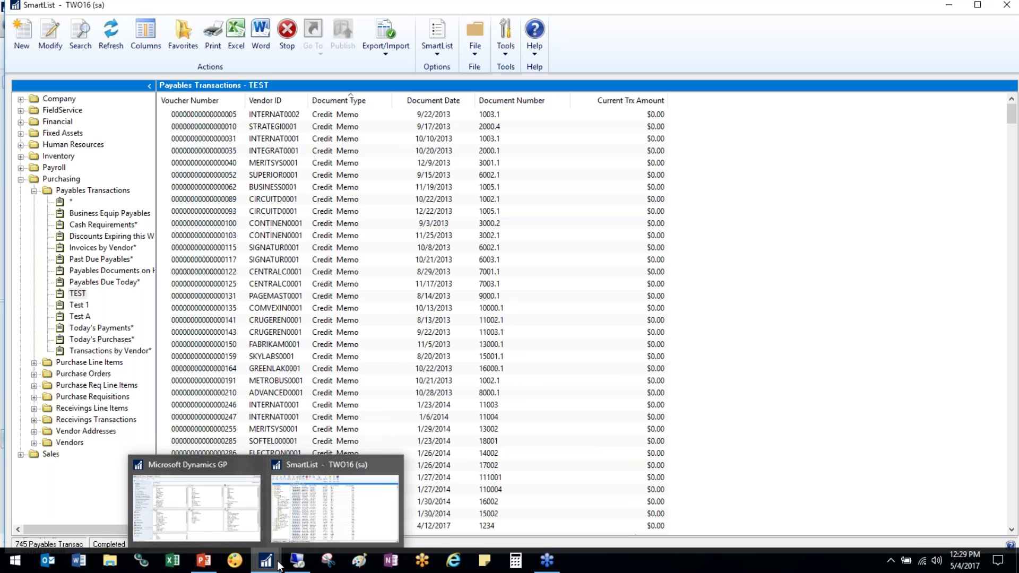
{"action": "left_click", "coordinate": [297, 534]}
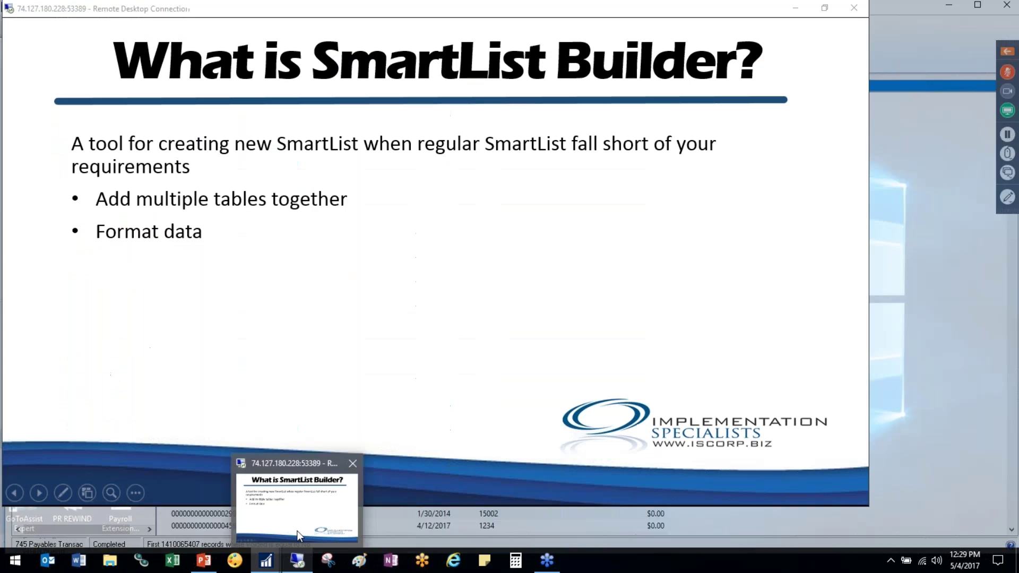
{"action": "left_click", "coordinate": [47, 485]}
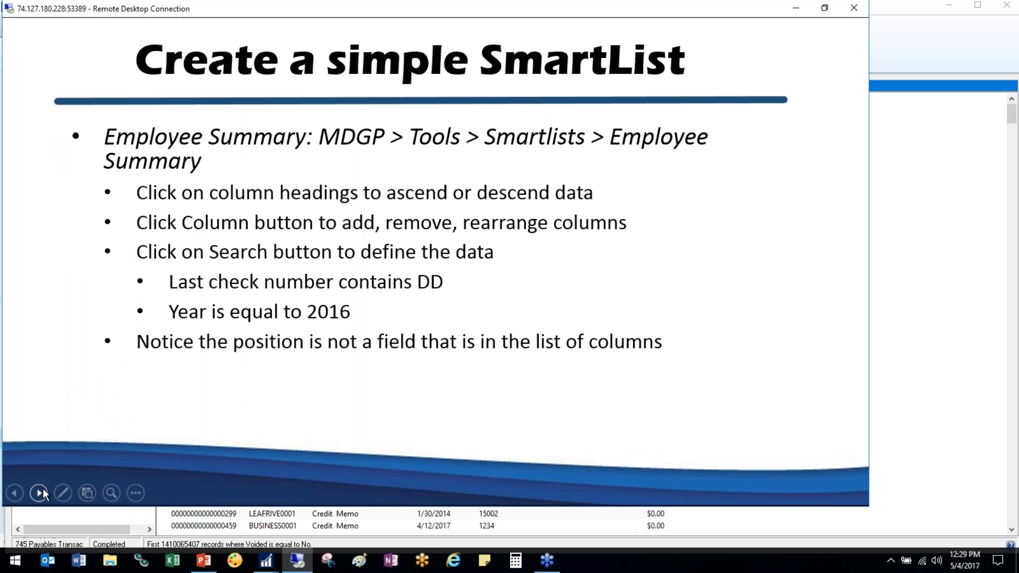